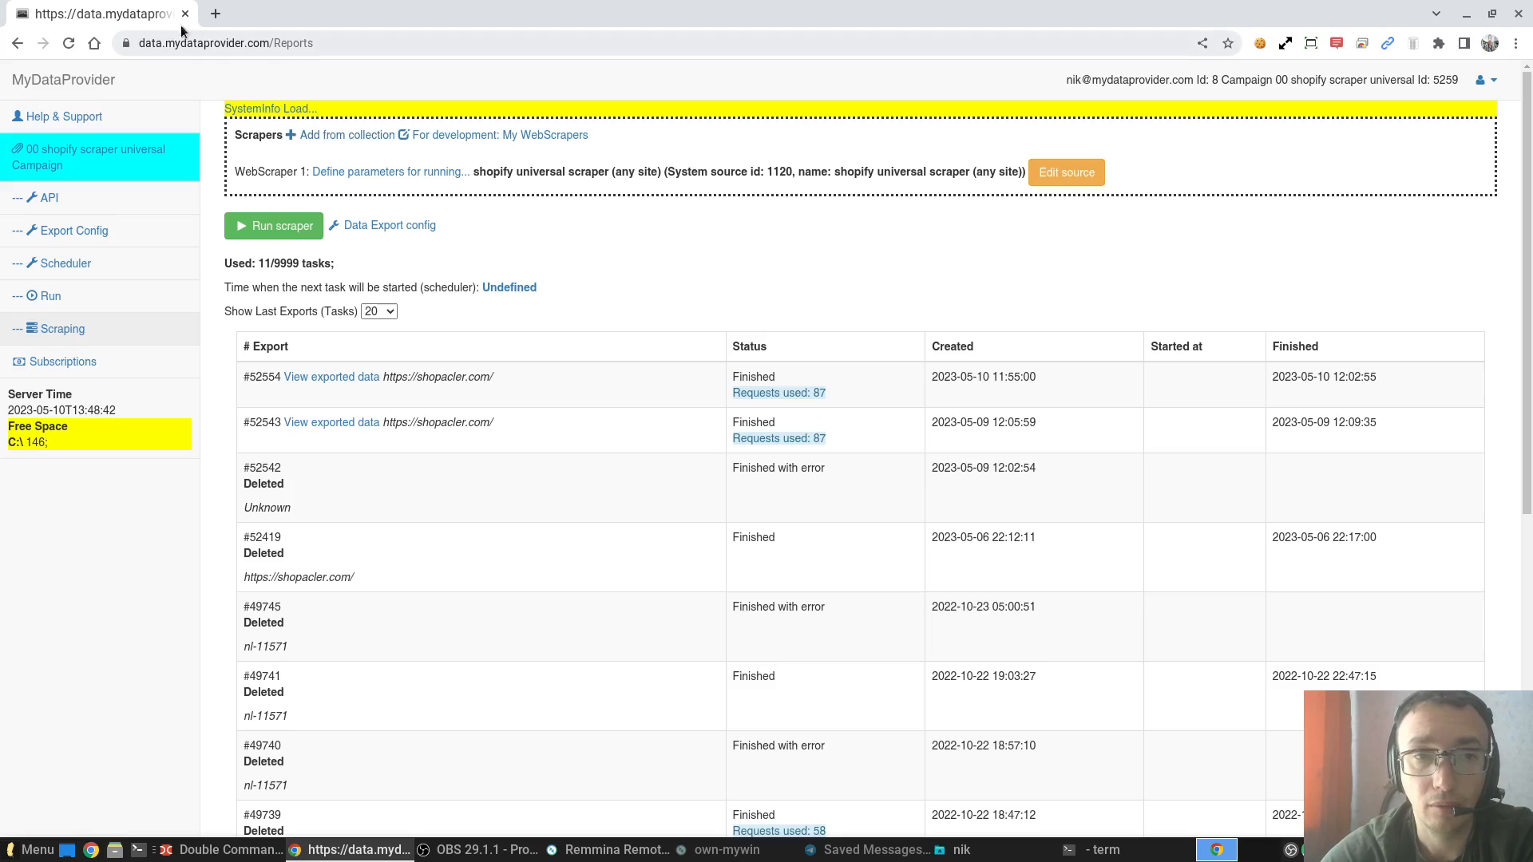
Open the mydataprovider.com website in a new browser tab
click(214, 13)
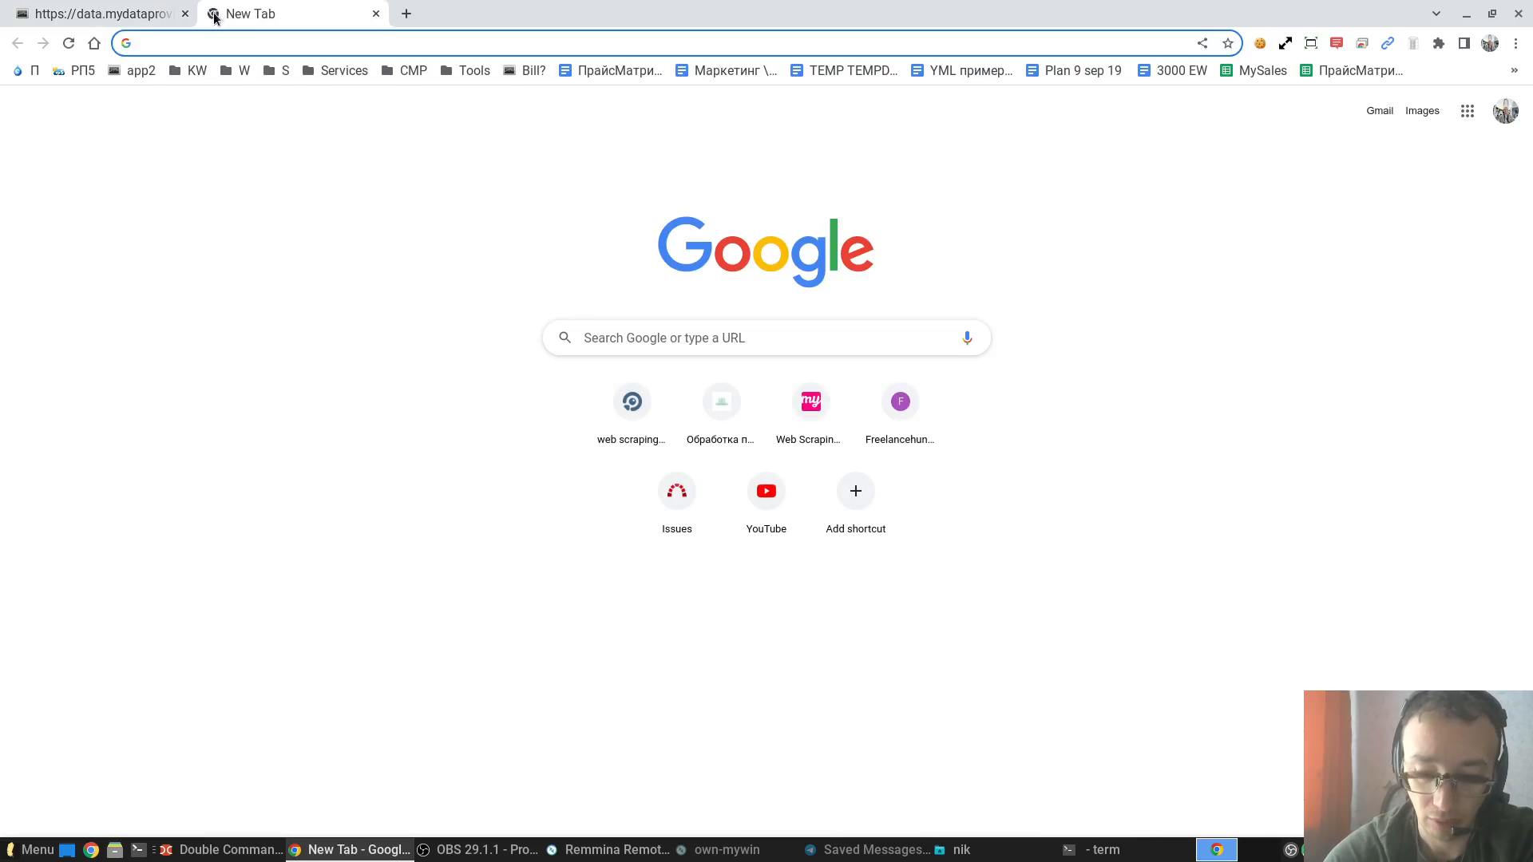
text(my)
key(Return)
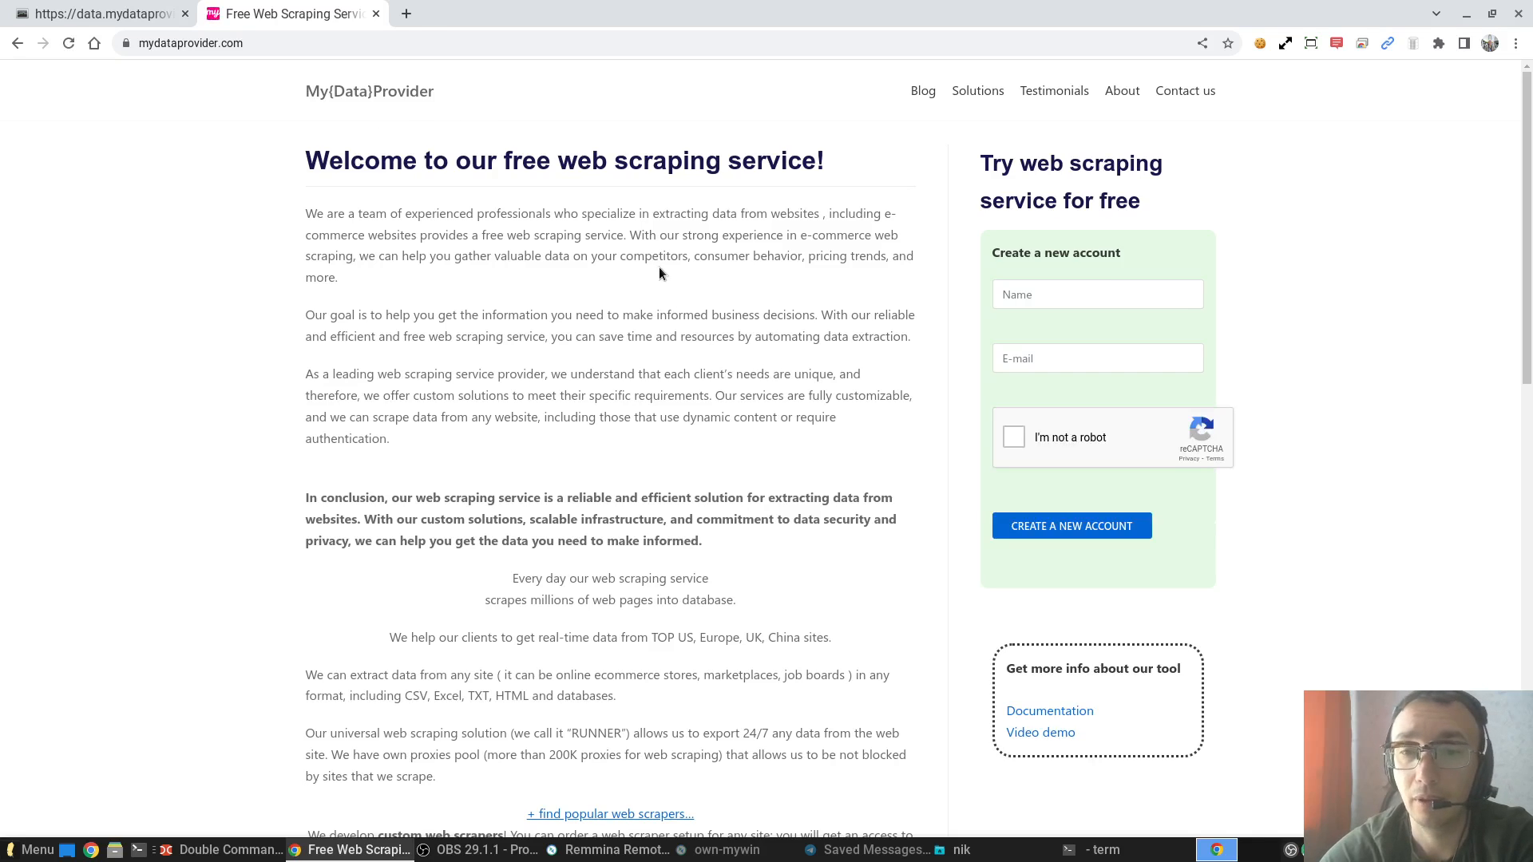
Return to the scraping reports and open the shopacler.com address of the newest export in a new tab
click(141, 11)
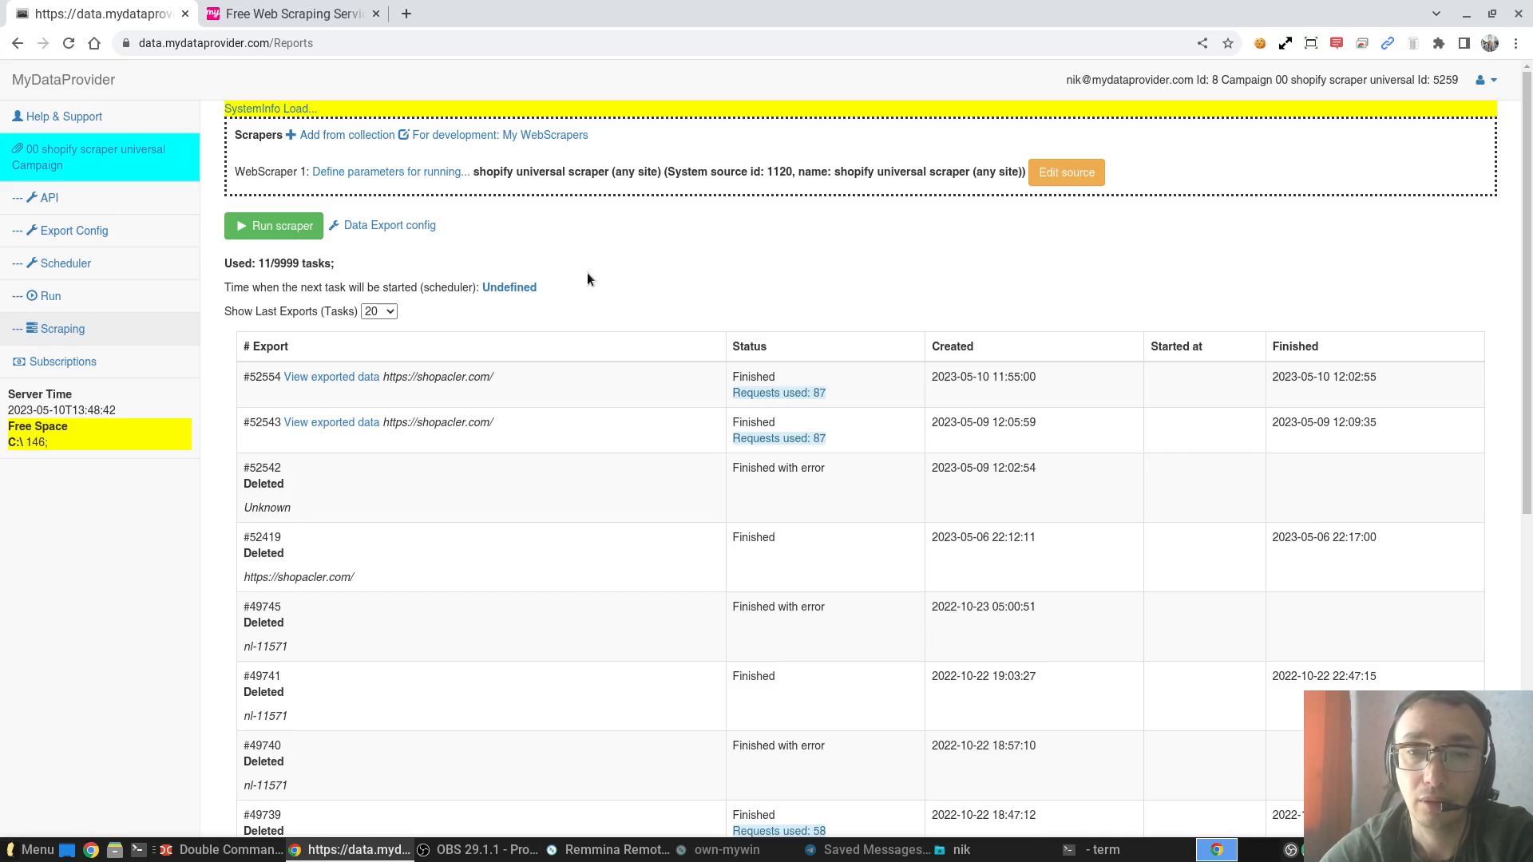
double_click(481, 174)
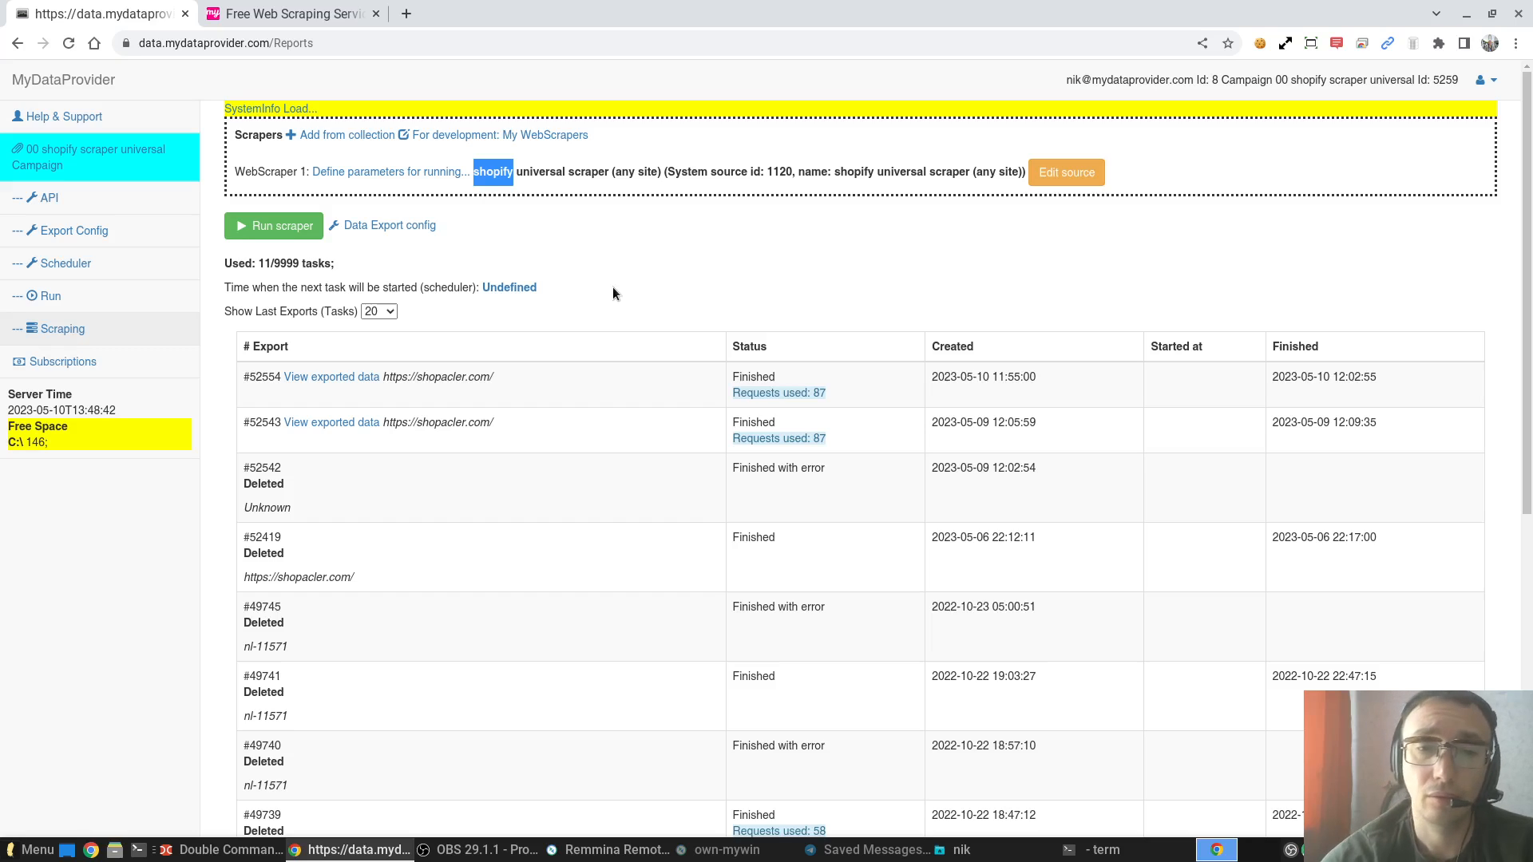
drag(384, 377, 494, 377)
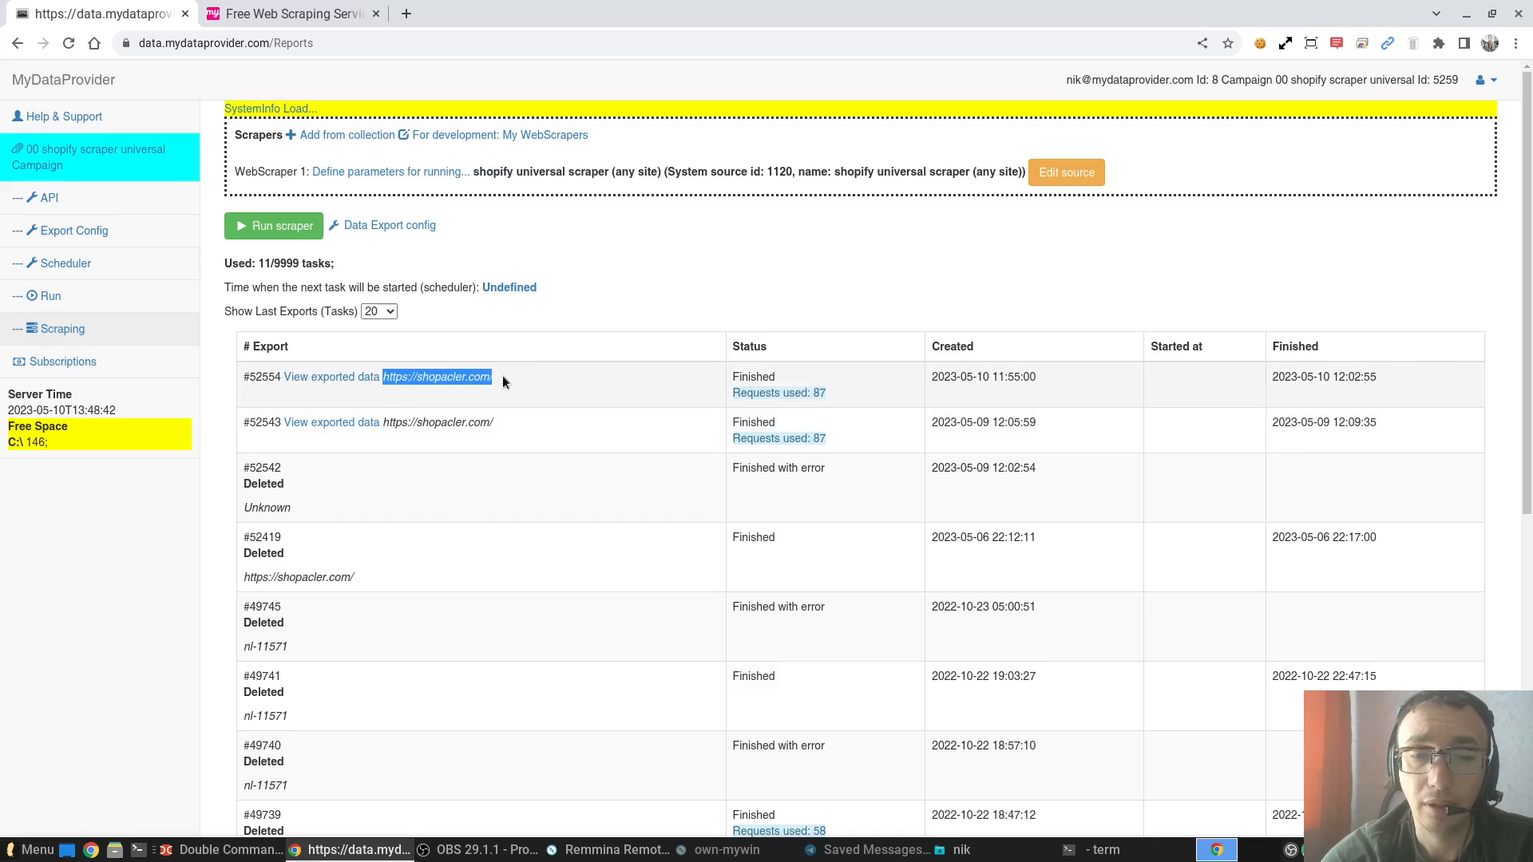
right_click(469, 376)
click(546, 432)
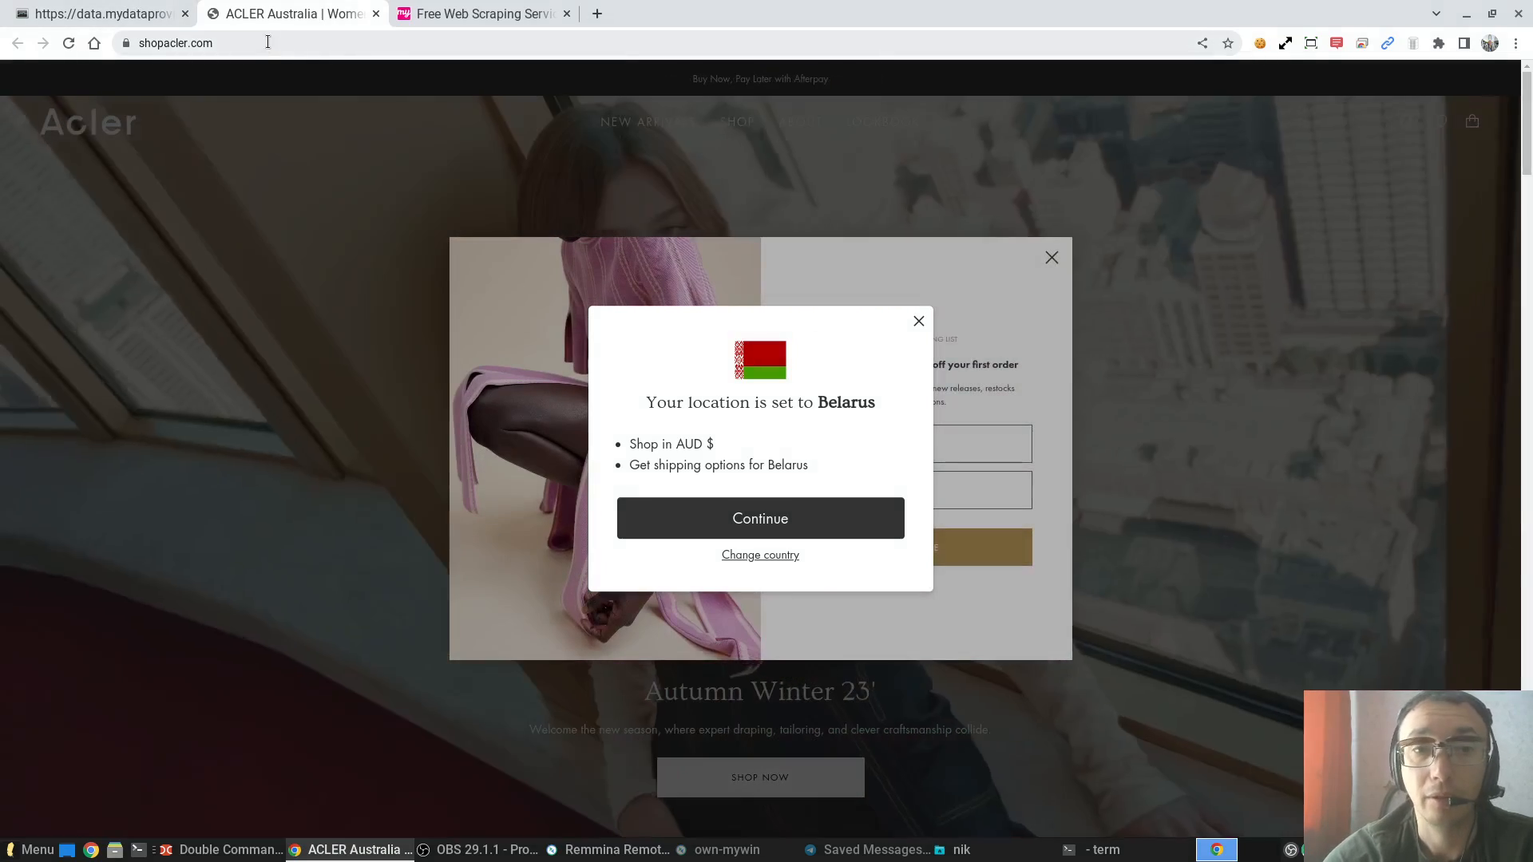
Dismiss the location and first-order discount pop-ups on the shopacler.com home page
click(268, 42)
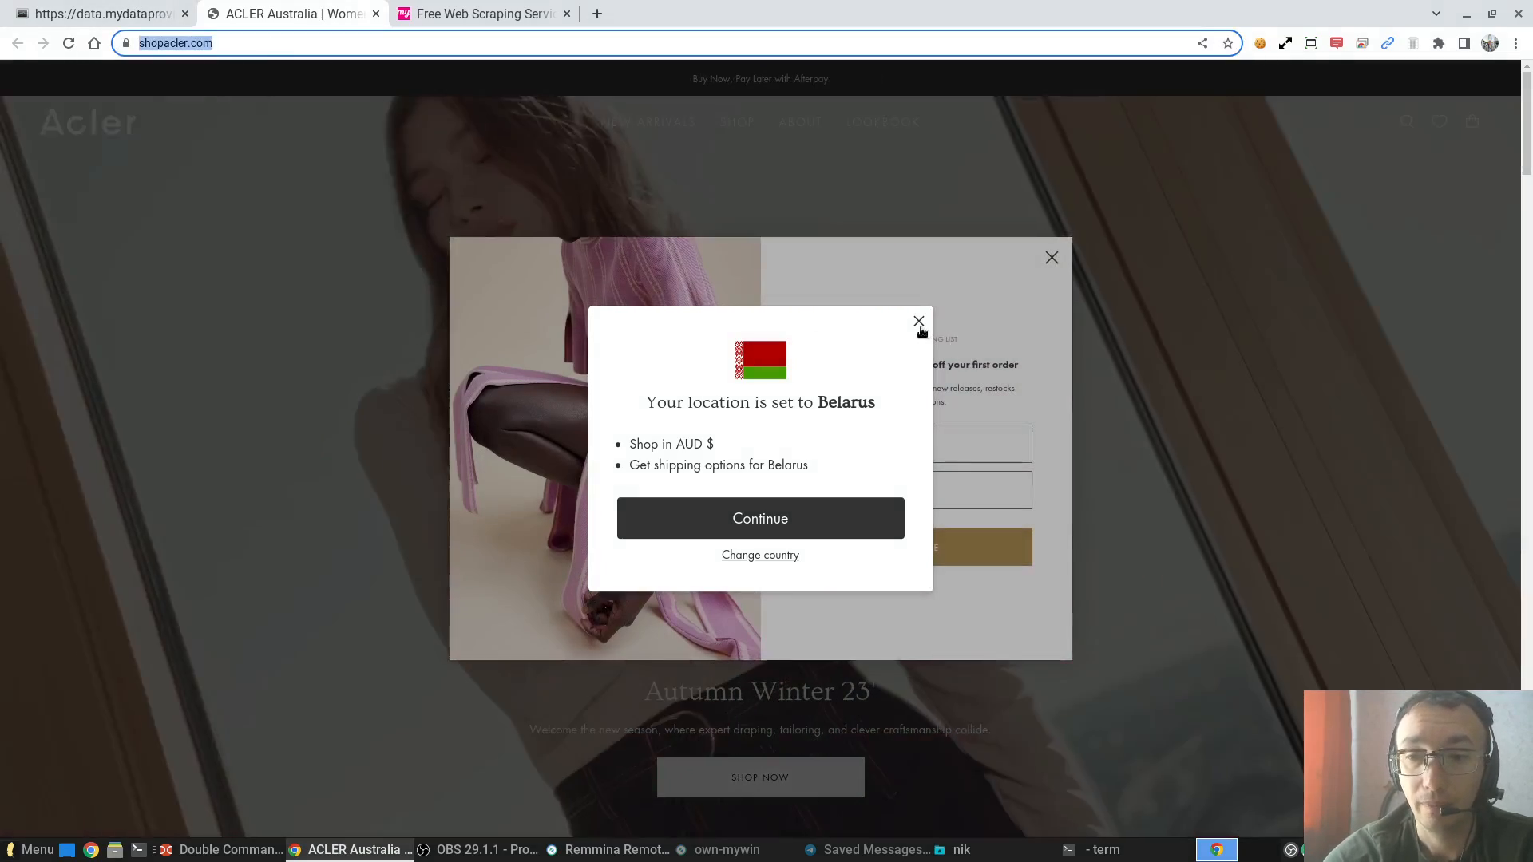
click(919, 323)
click(918, 323)
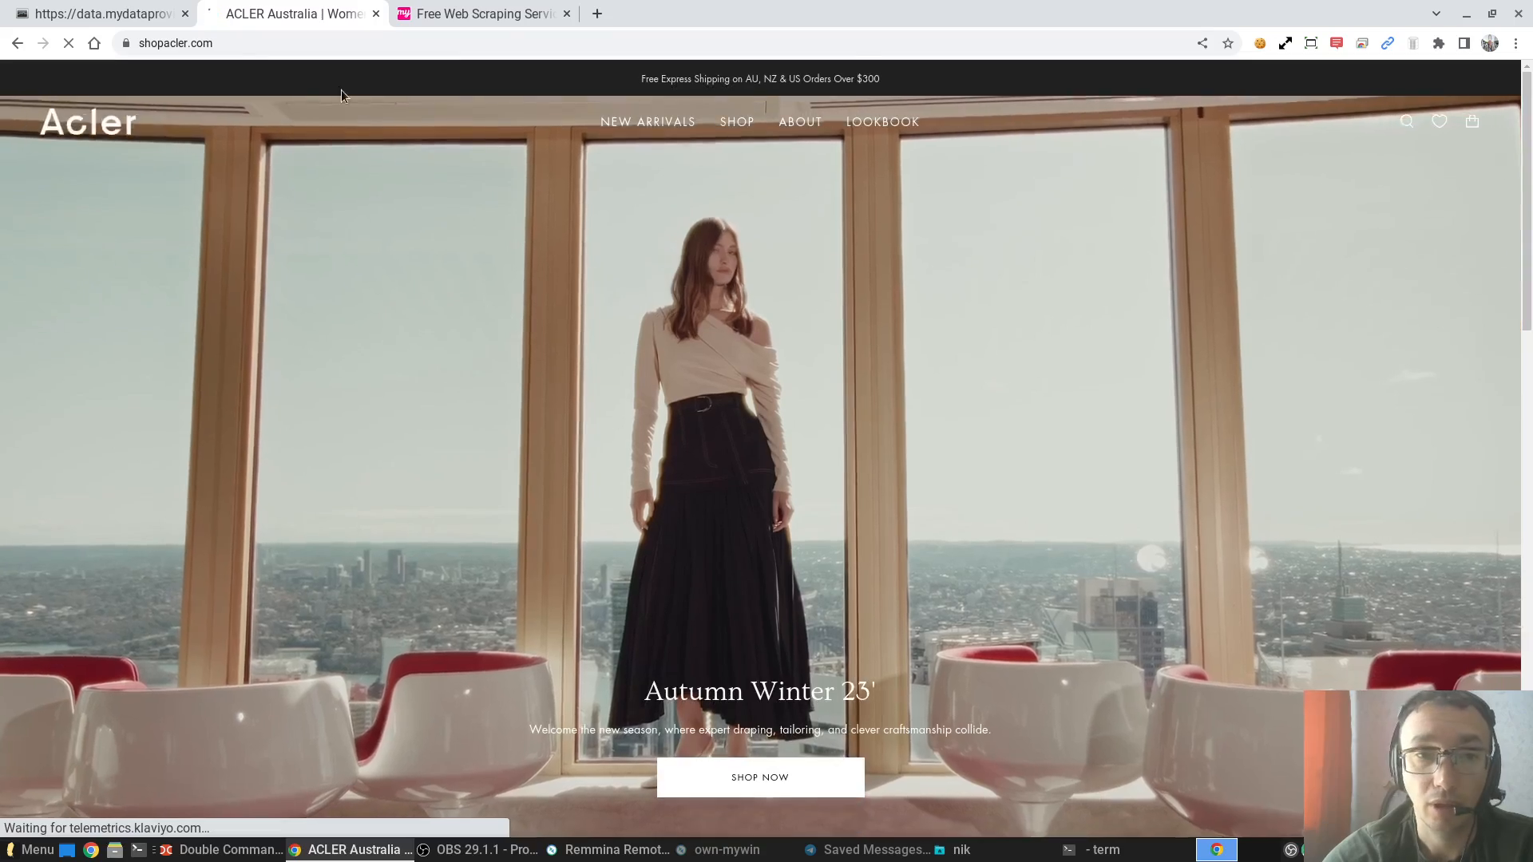
View the store's page source and search it for "cdn.sho" to check for Shopify references
right_click(427, 164)
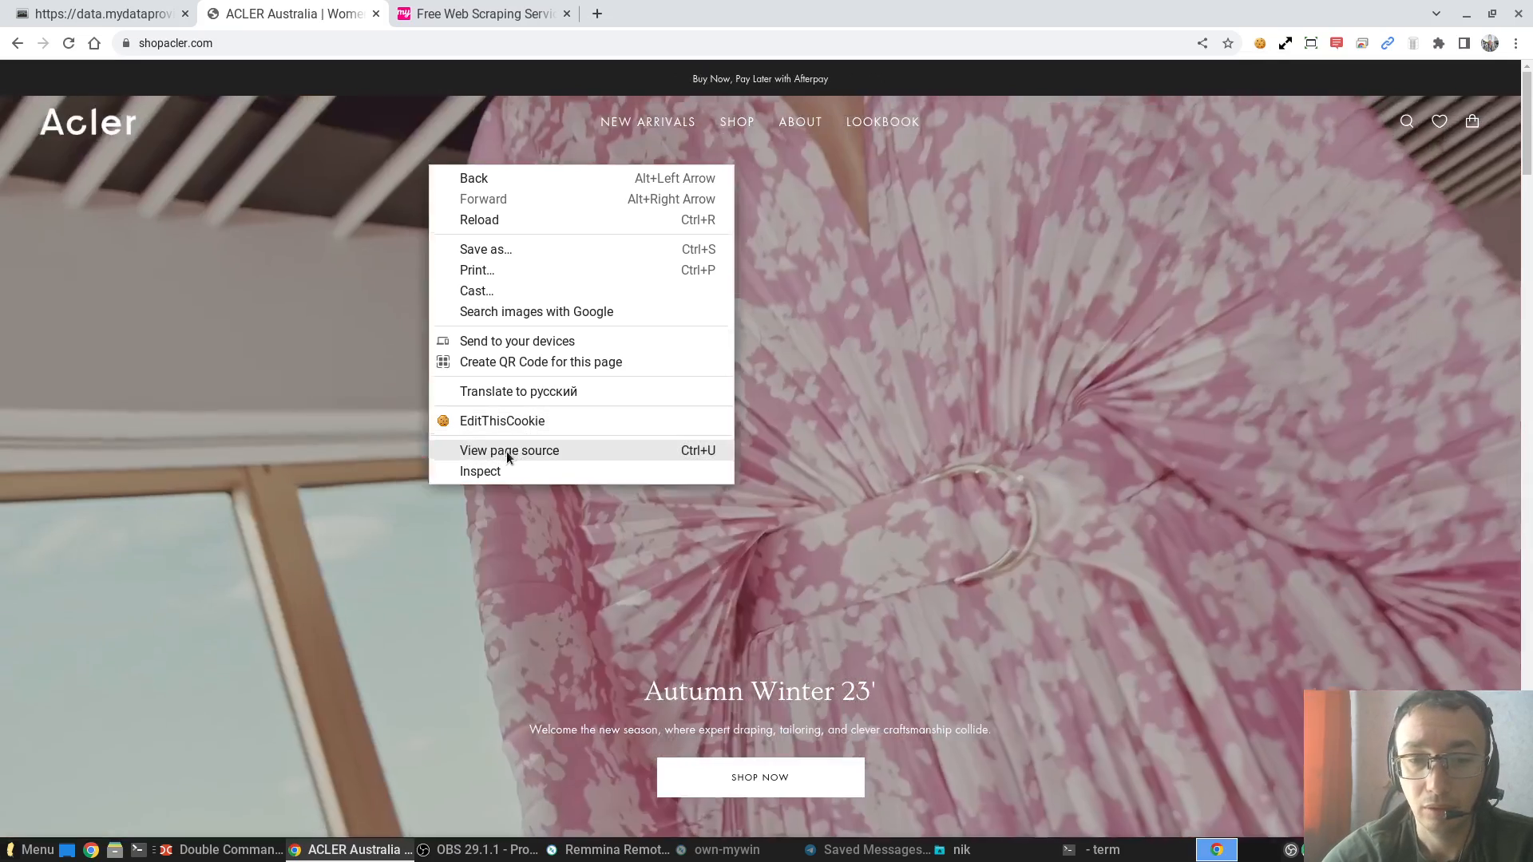
click(506, 452)
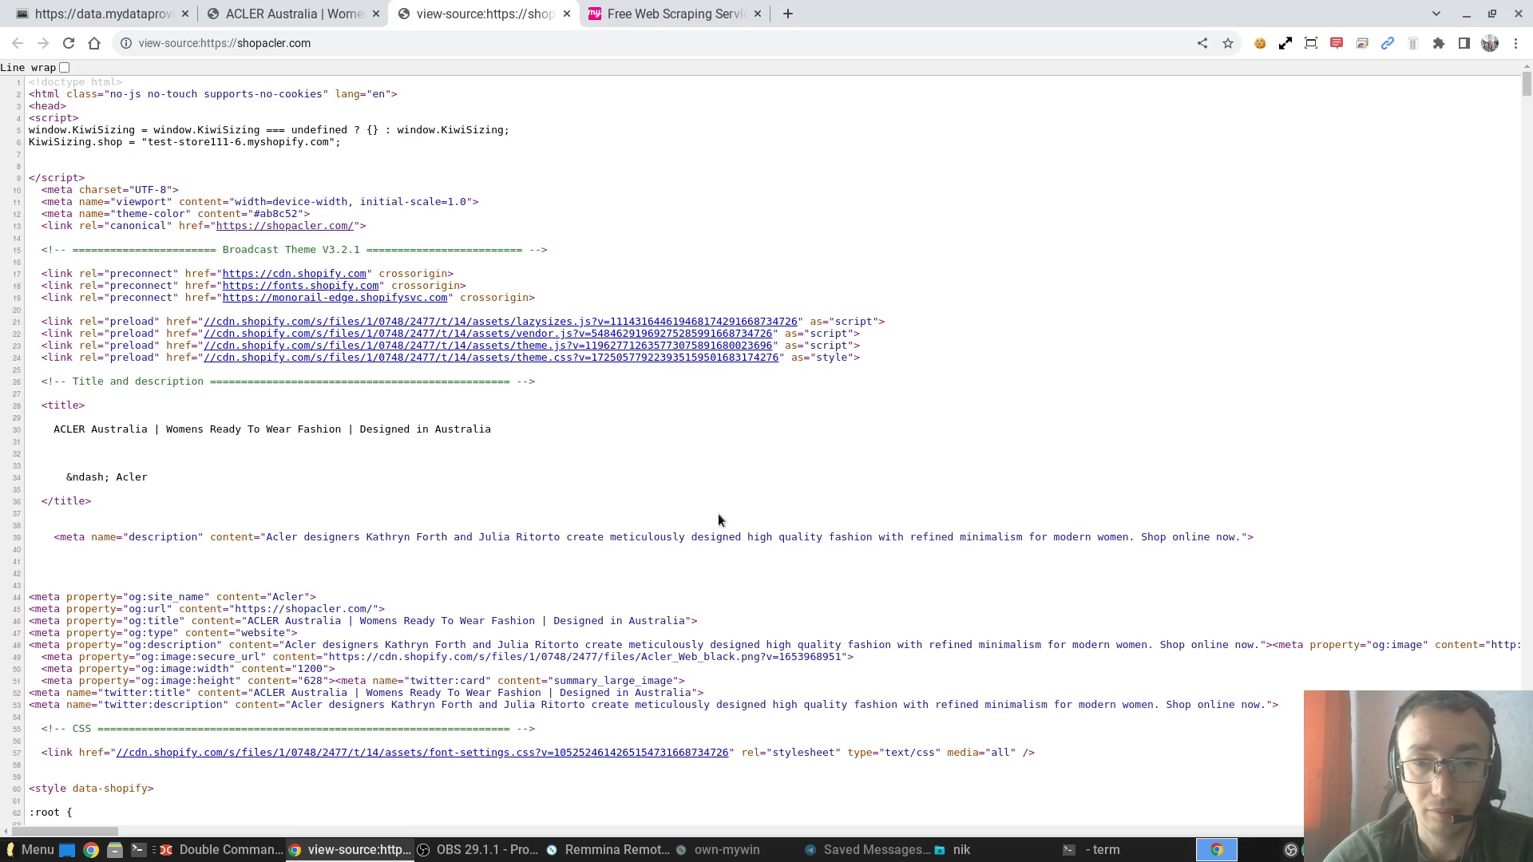
key(ctrl+f)
text(cdn)
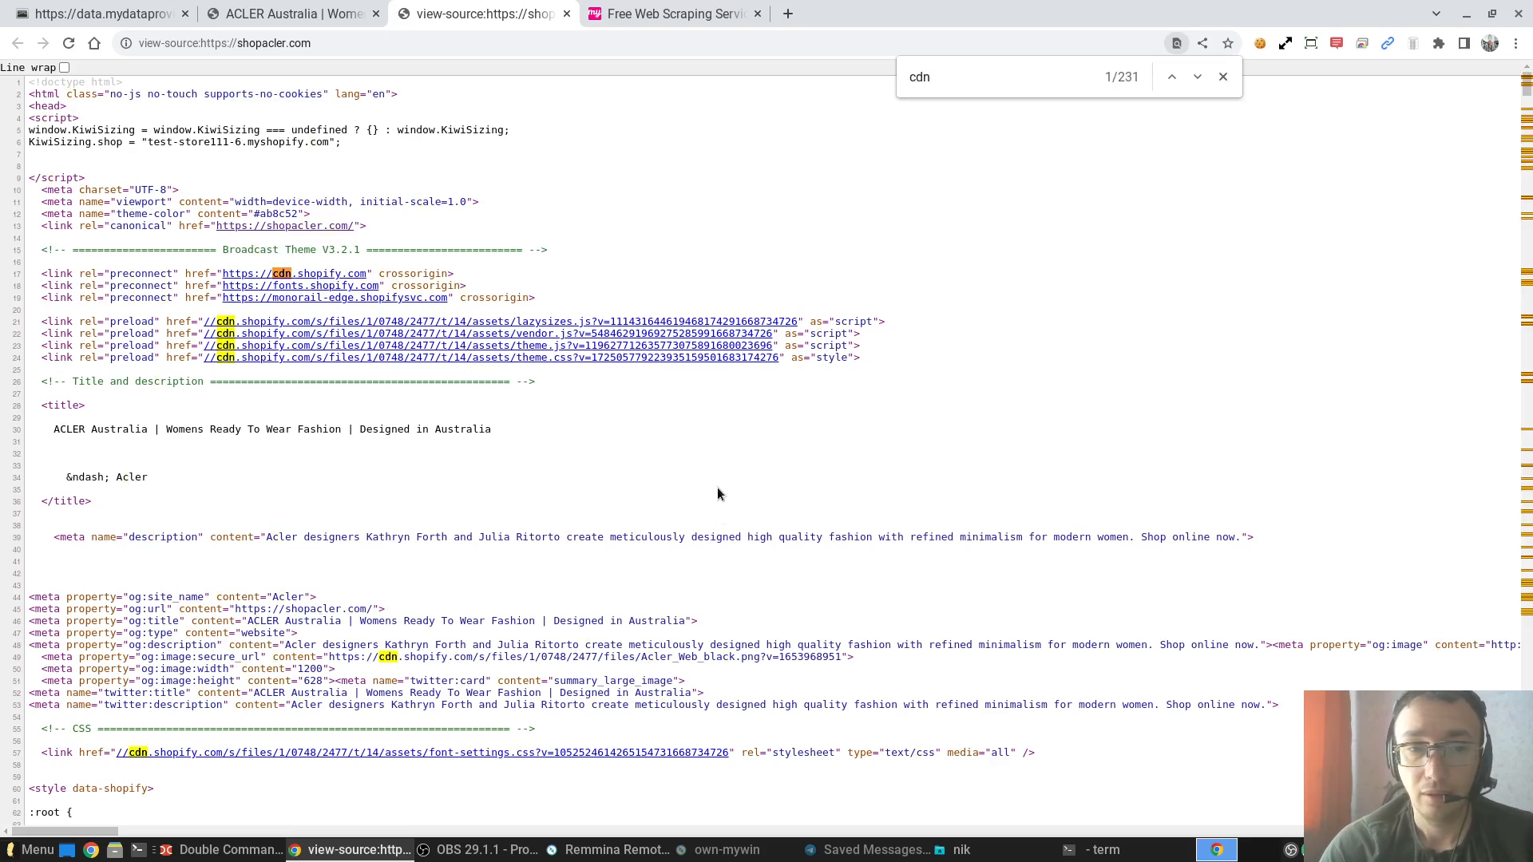
text(.sho)
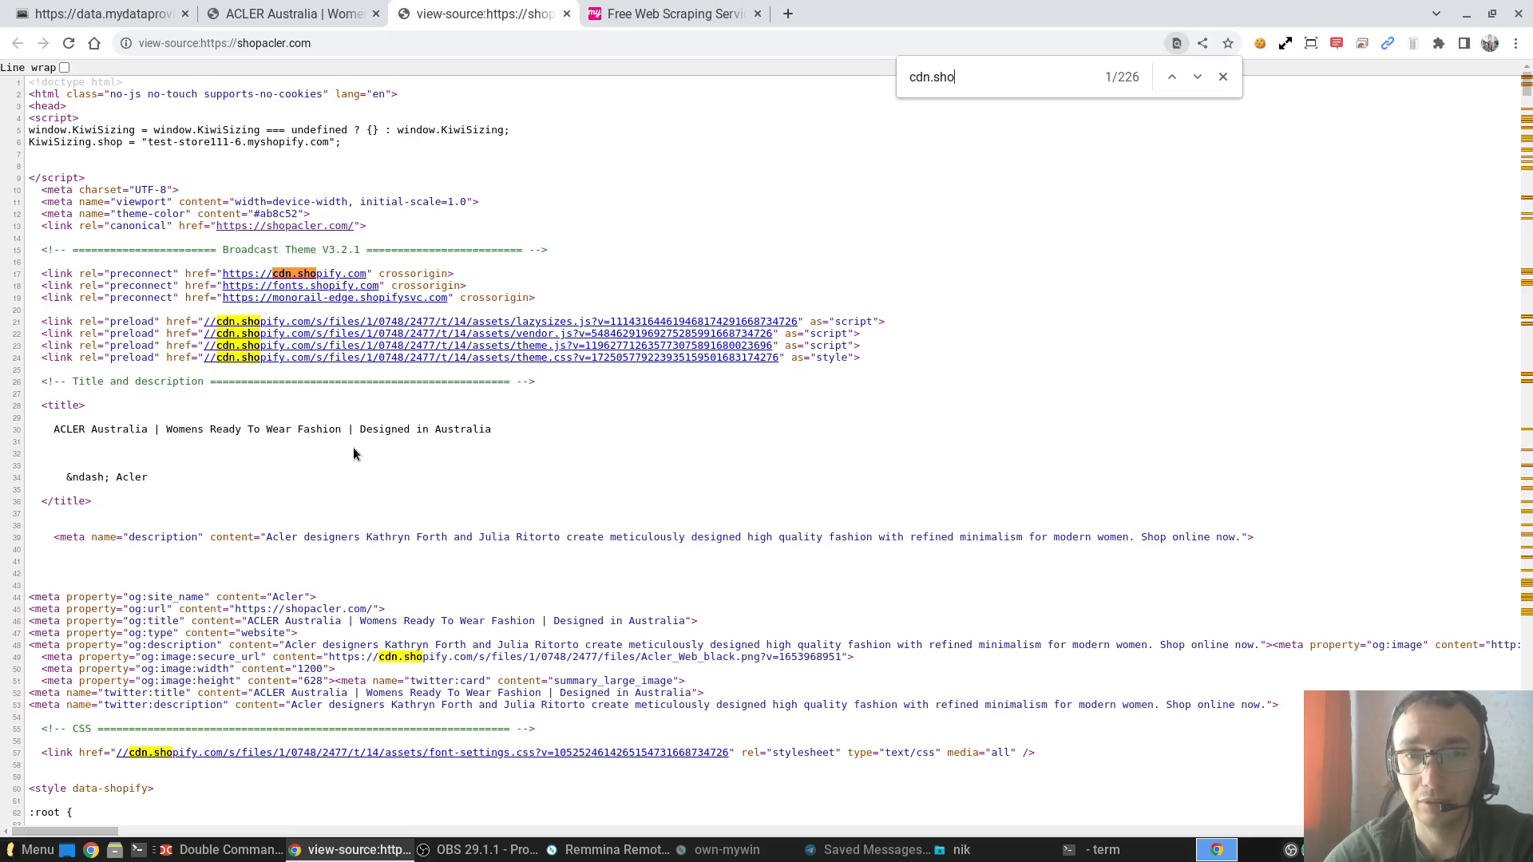
Go back to the MyDataProvider reports page and examine its data.mydataprovider.com address
click(341, 15)
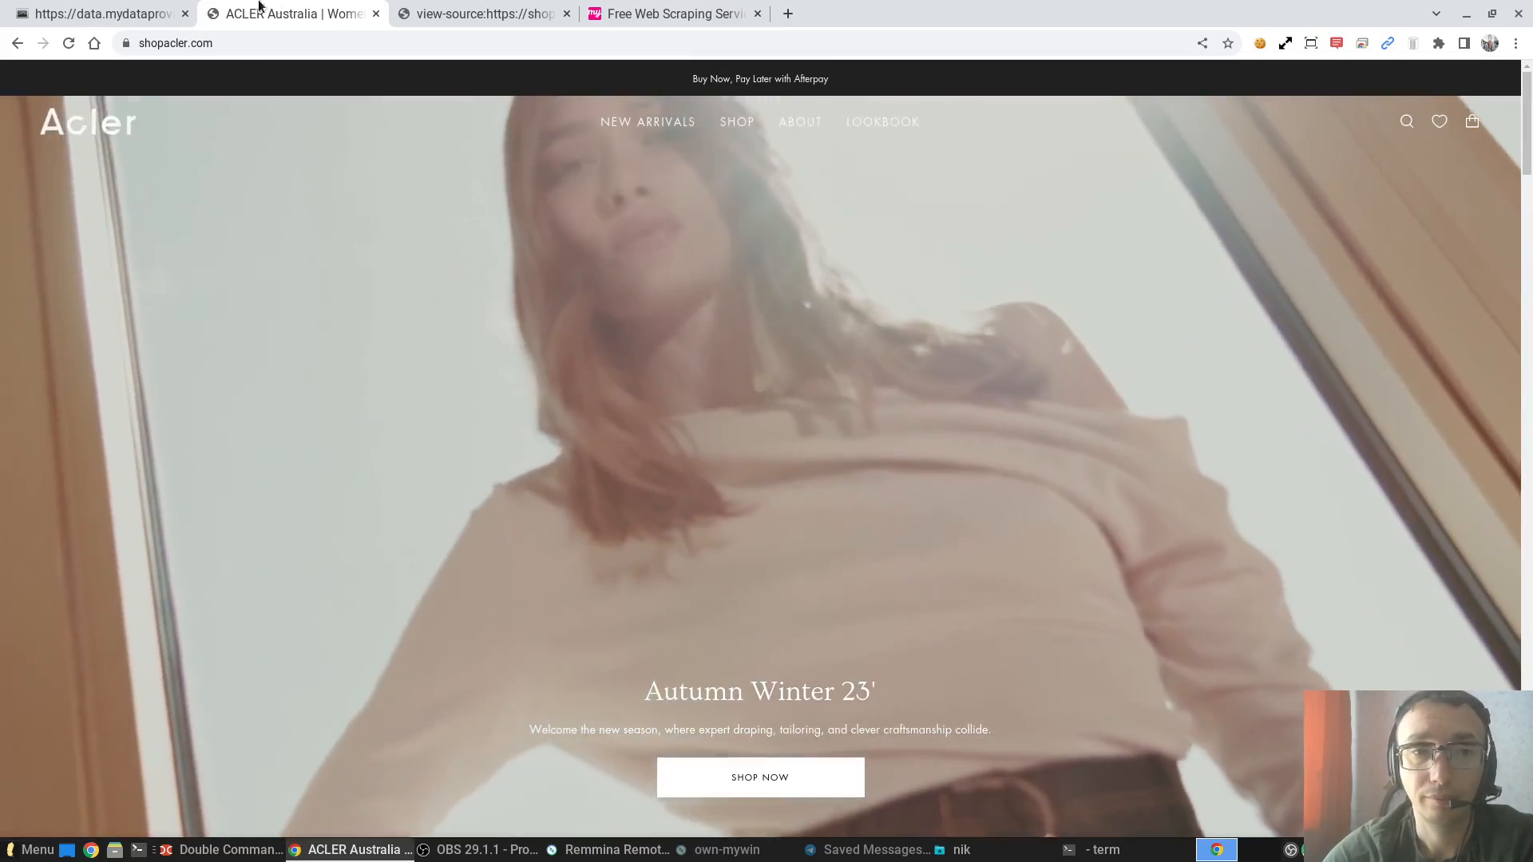
click(150, 11)
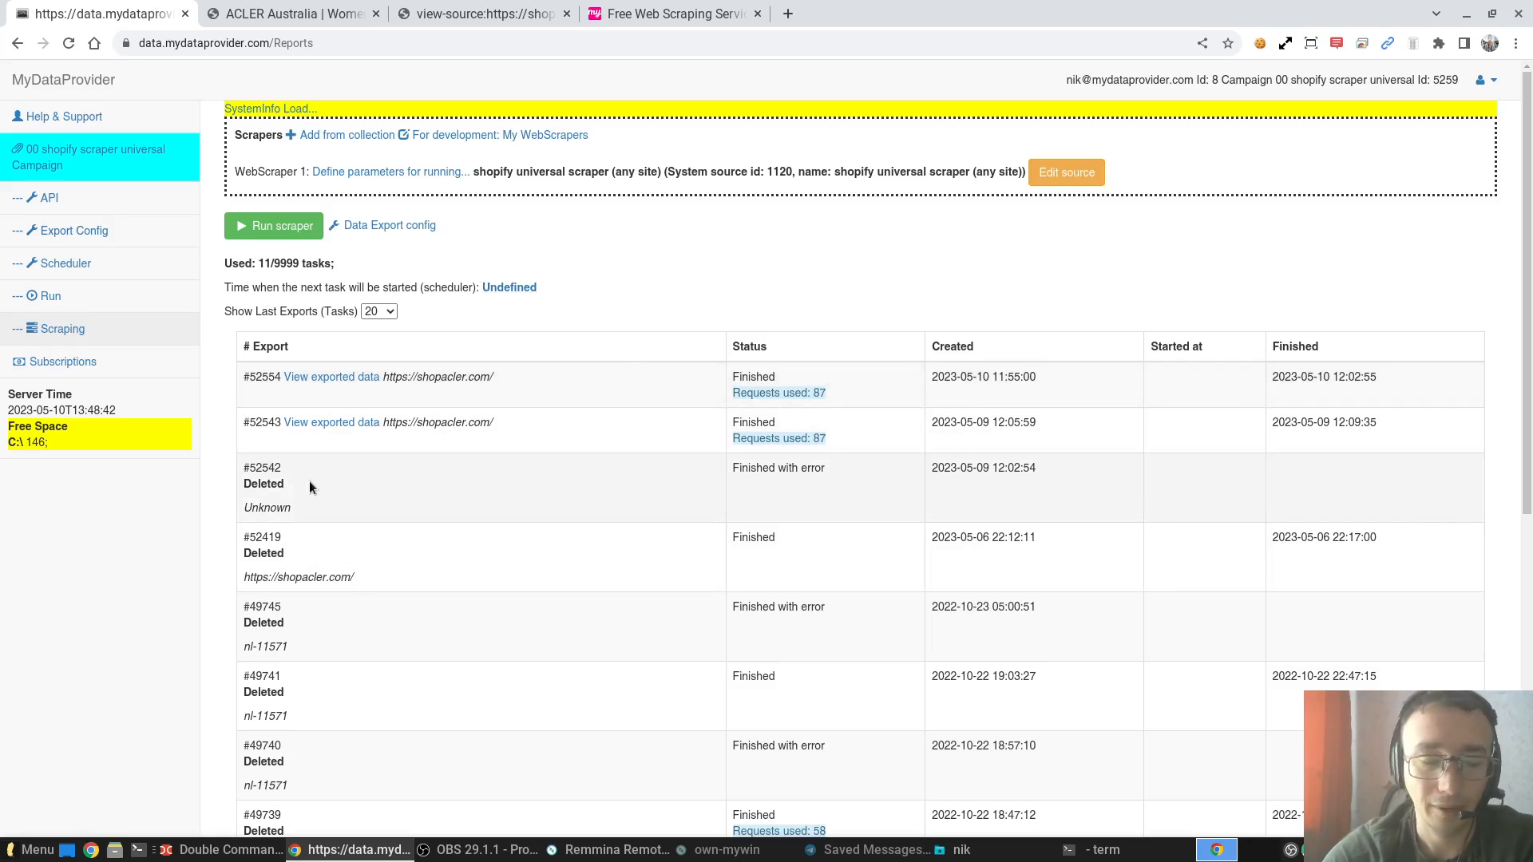
drag(273, 43, 126, 33)
double_click(192, 46)
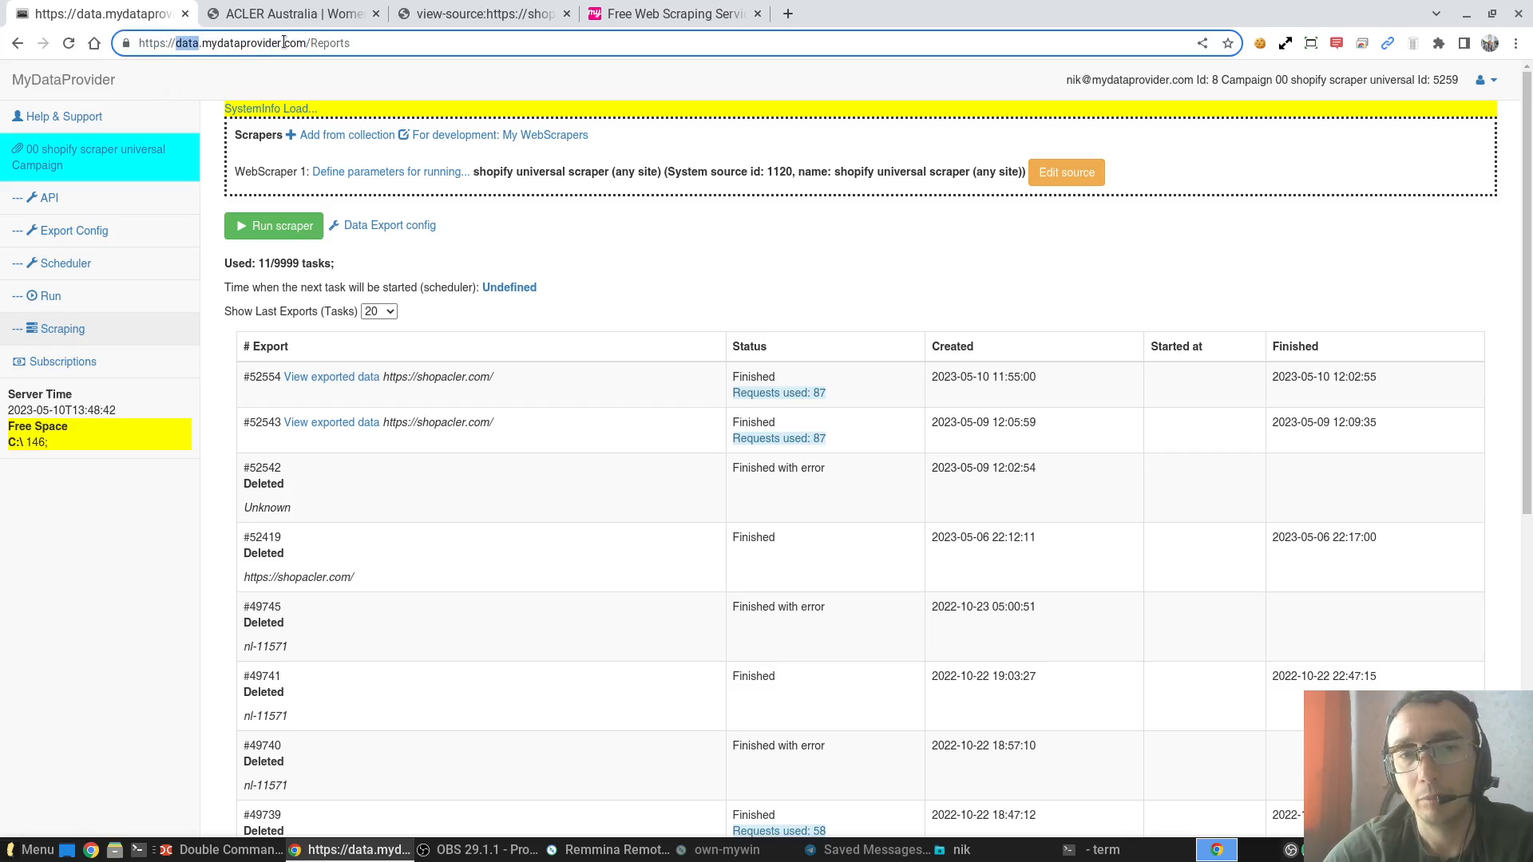
click(630, 293)
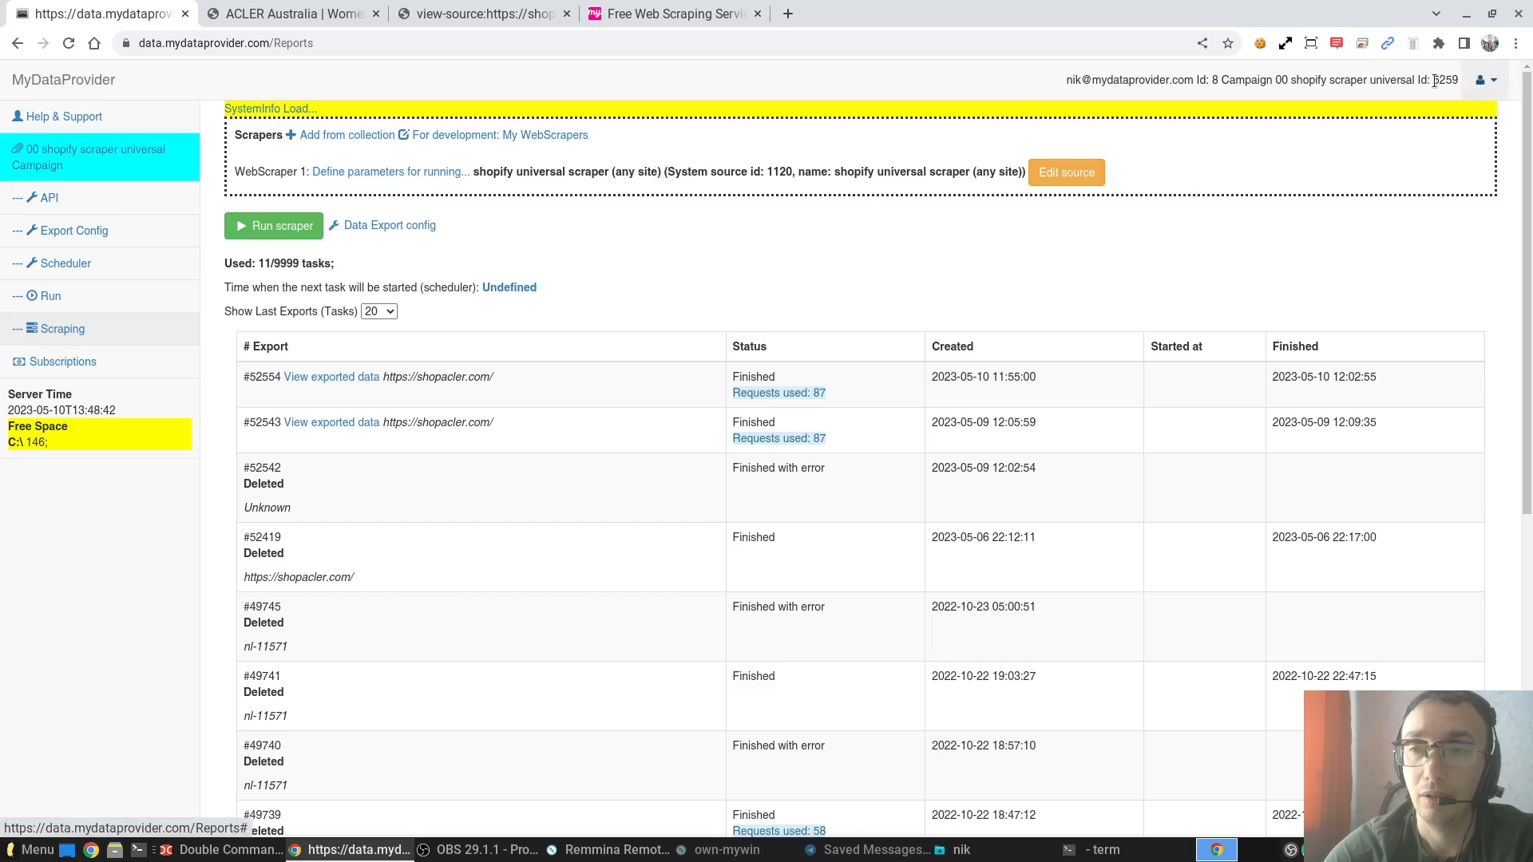
Review the signed-in account, the list of available campaigns and the WebScraper 1 entry of the current campaign
drag(1066, 80, 1191, 80)
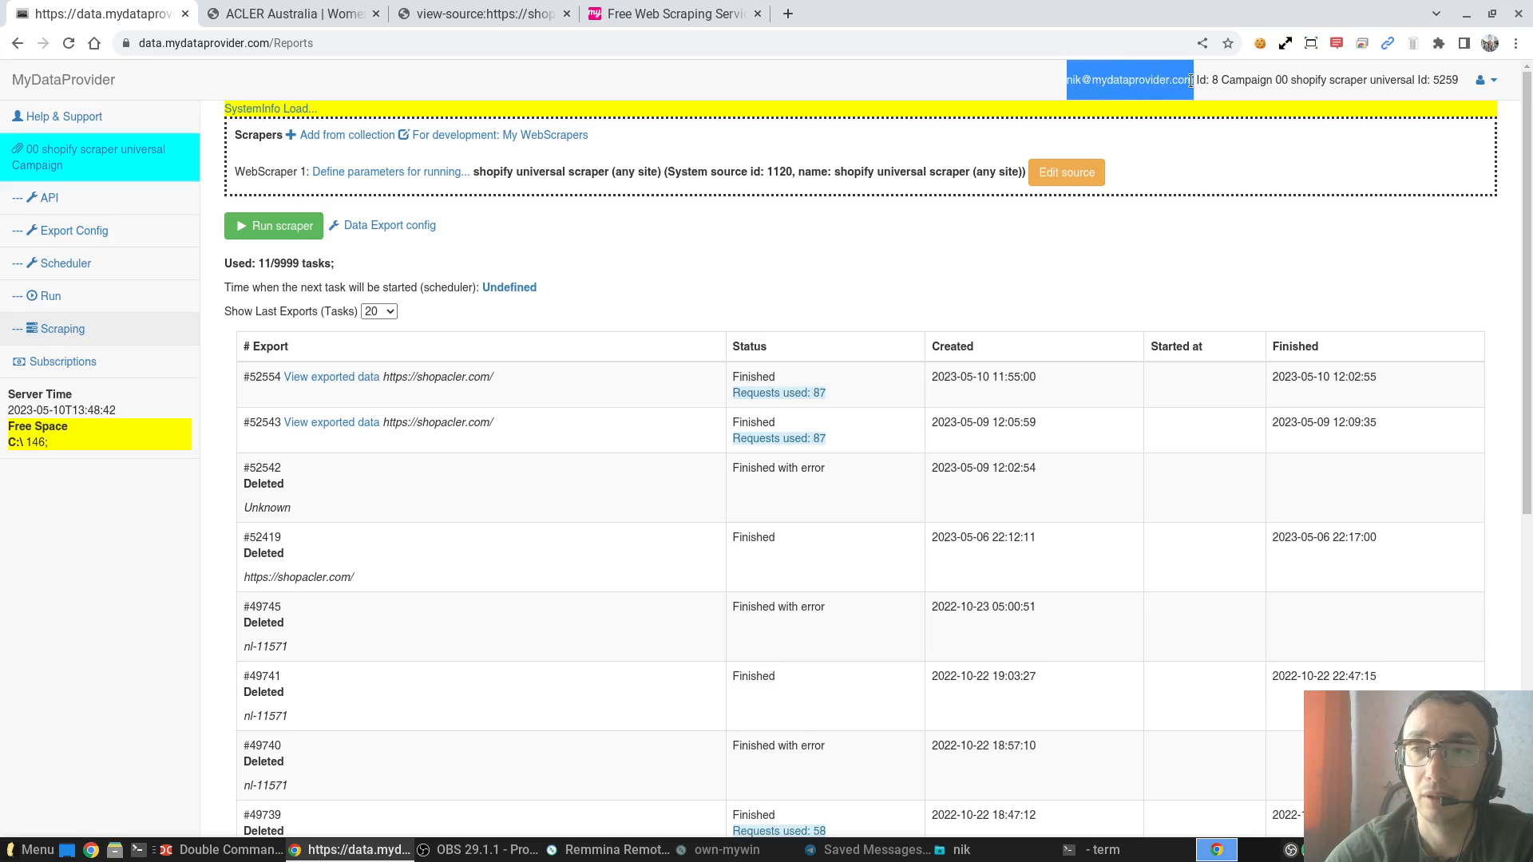
click(1478, 81)
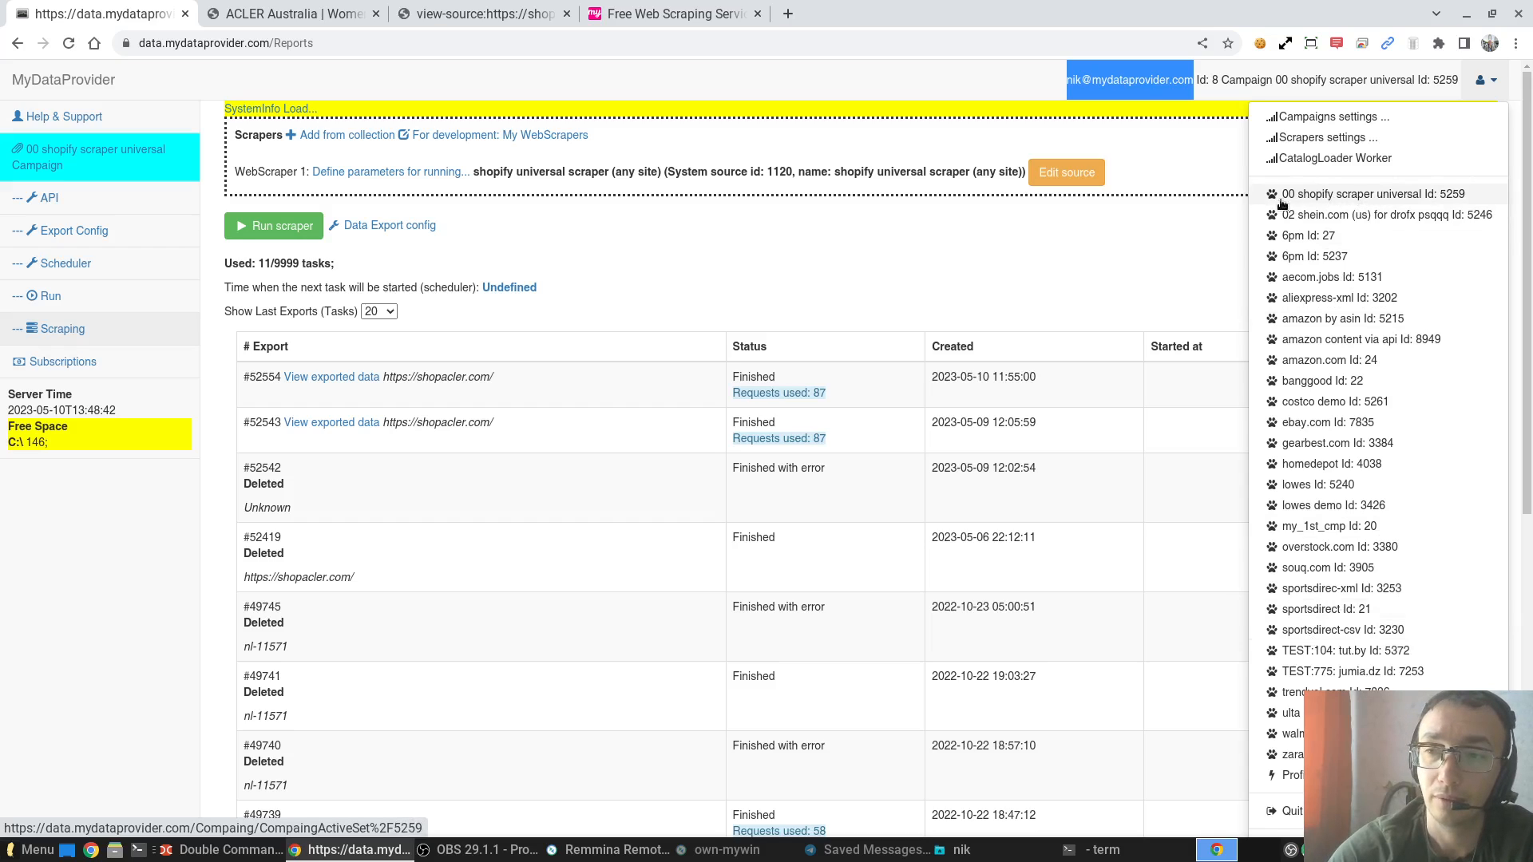
click(1237, 214)
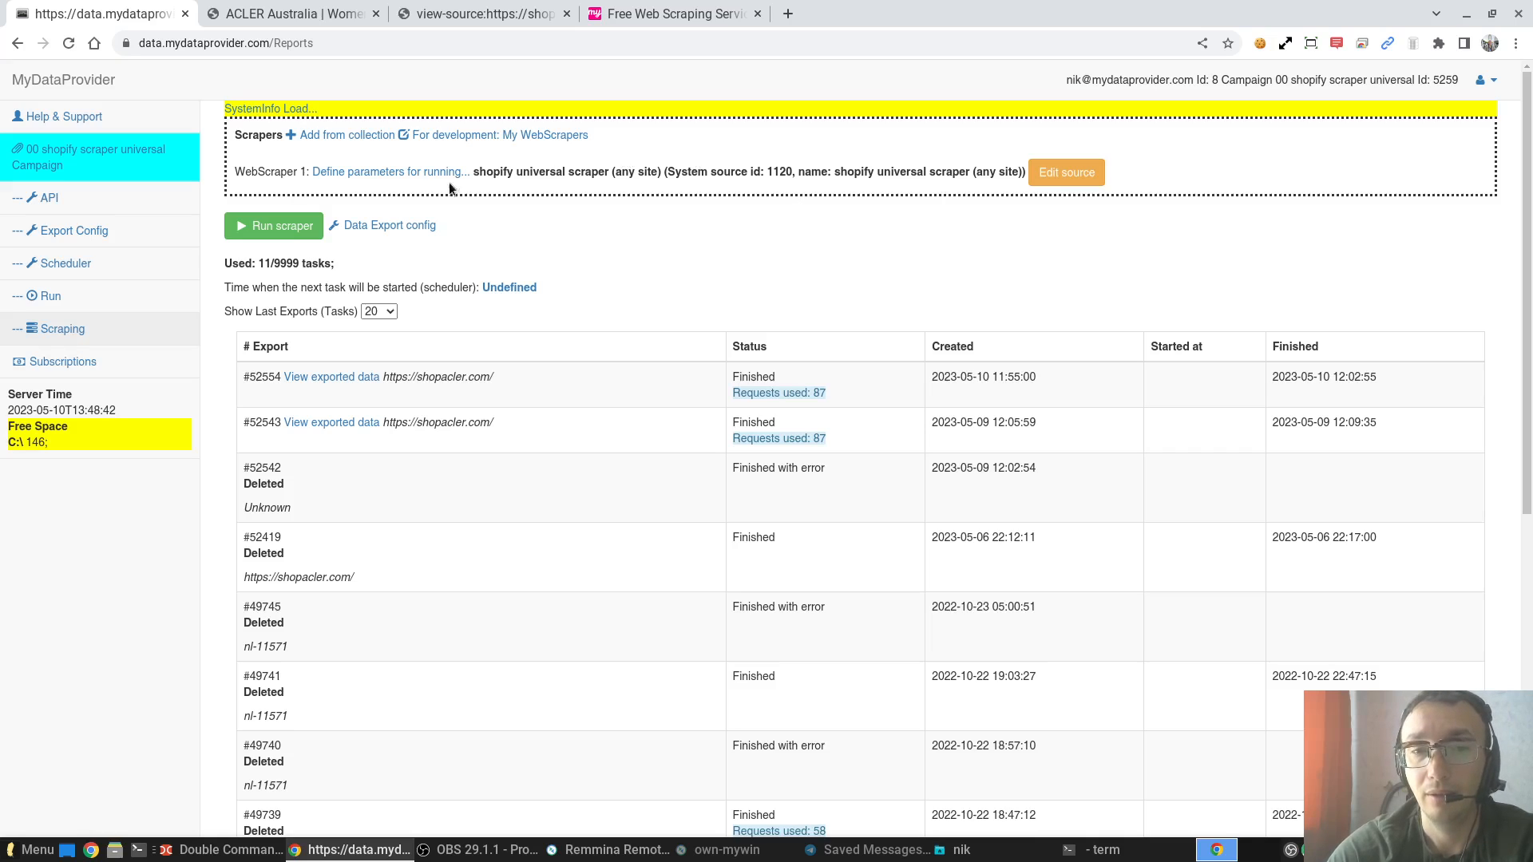
drag(236, 172, 280, 171)
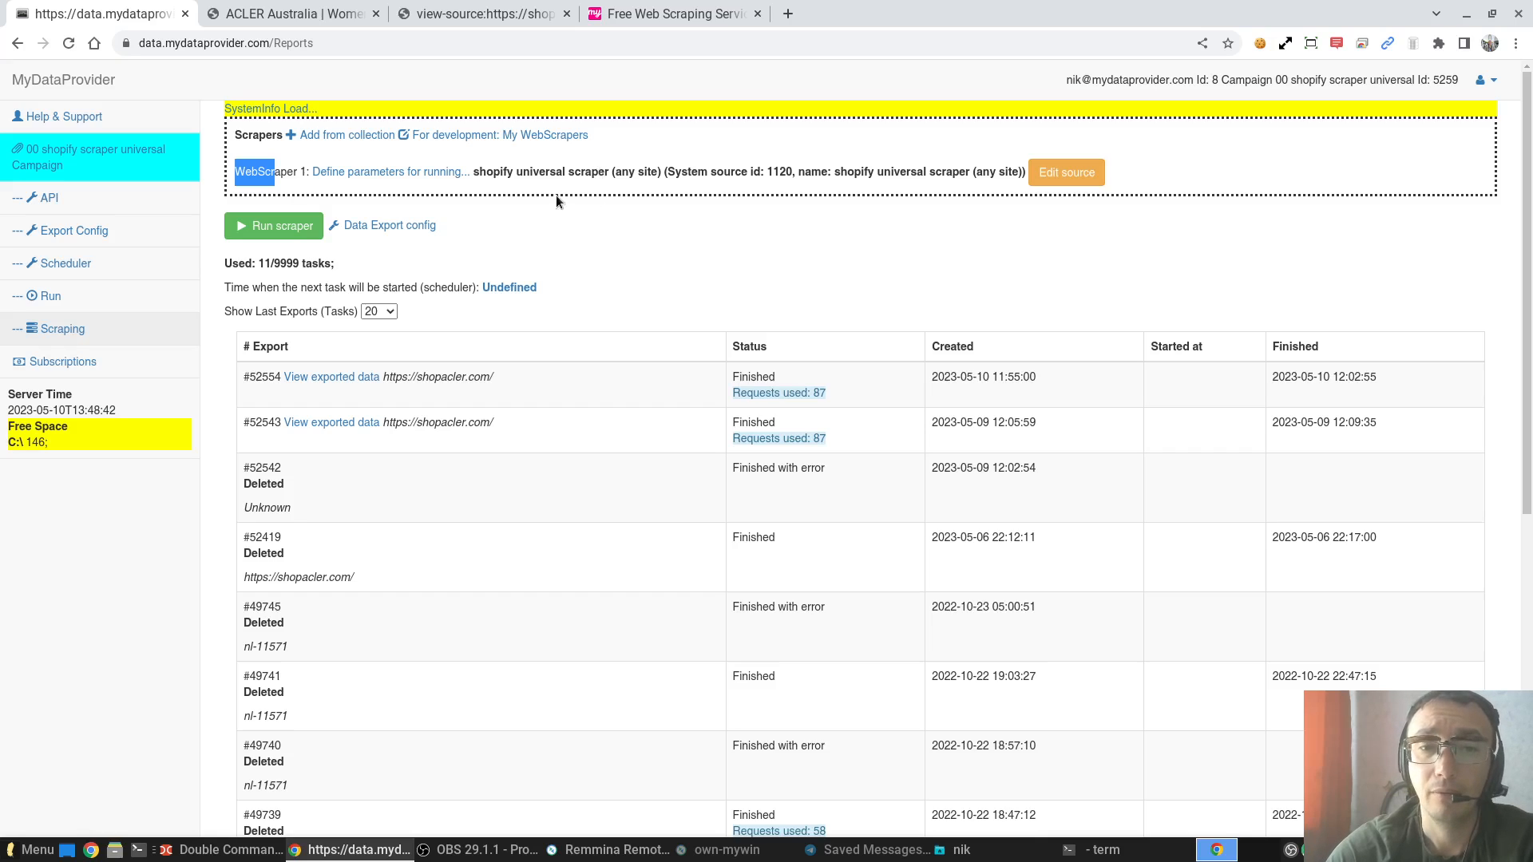
click(635, 186)
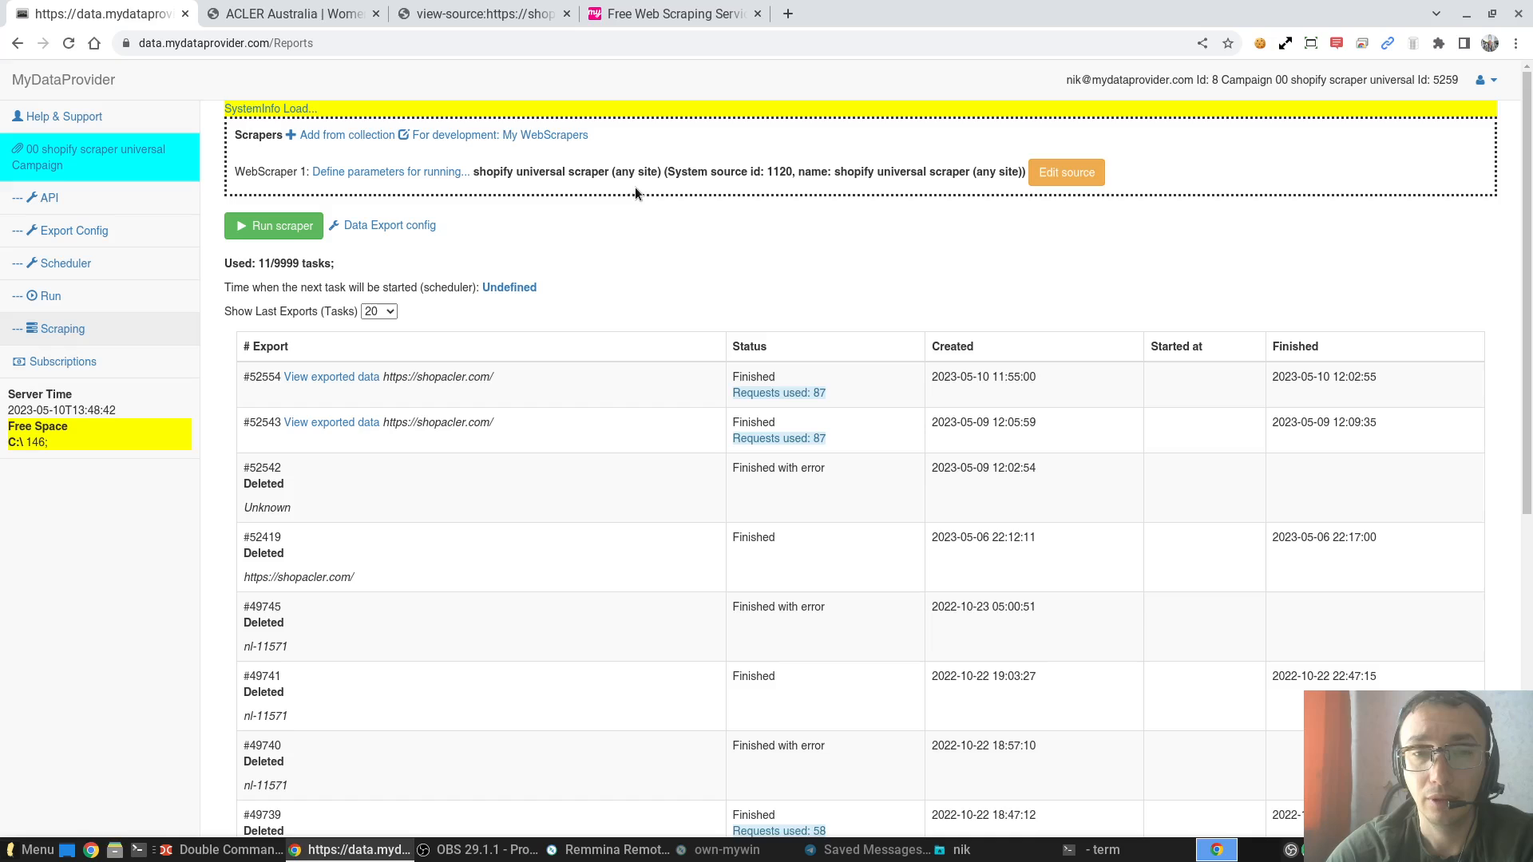
Examine the shopify universal scraper's category selection and custom grabCatalog list, and return to the reports page
click(336, 174)
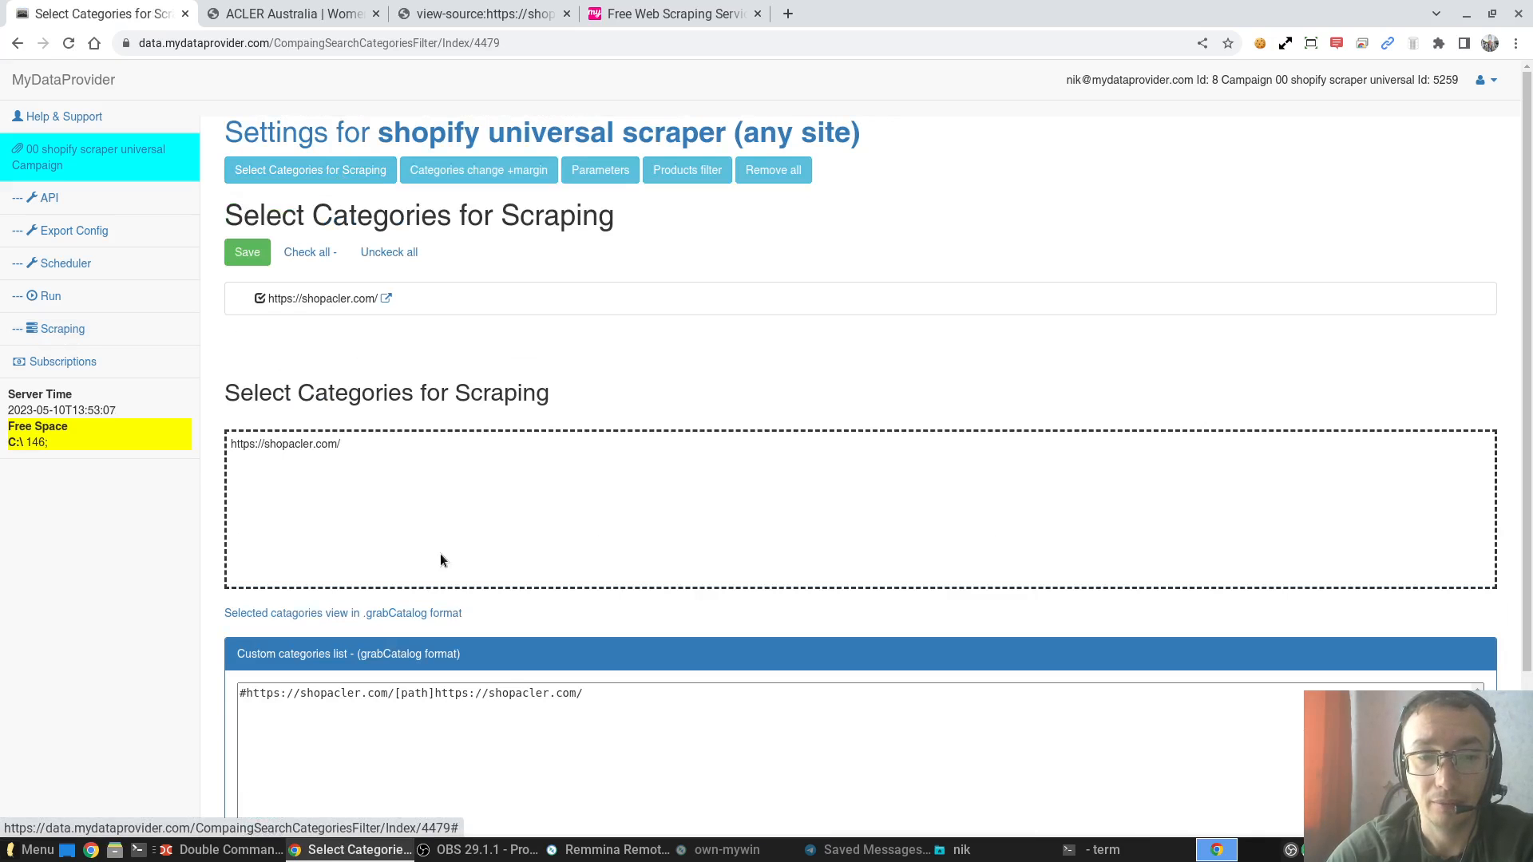
scroll(449, 569, down, 5)
drag(621, 496, 0, 499)
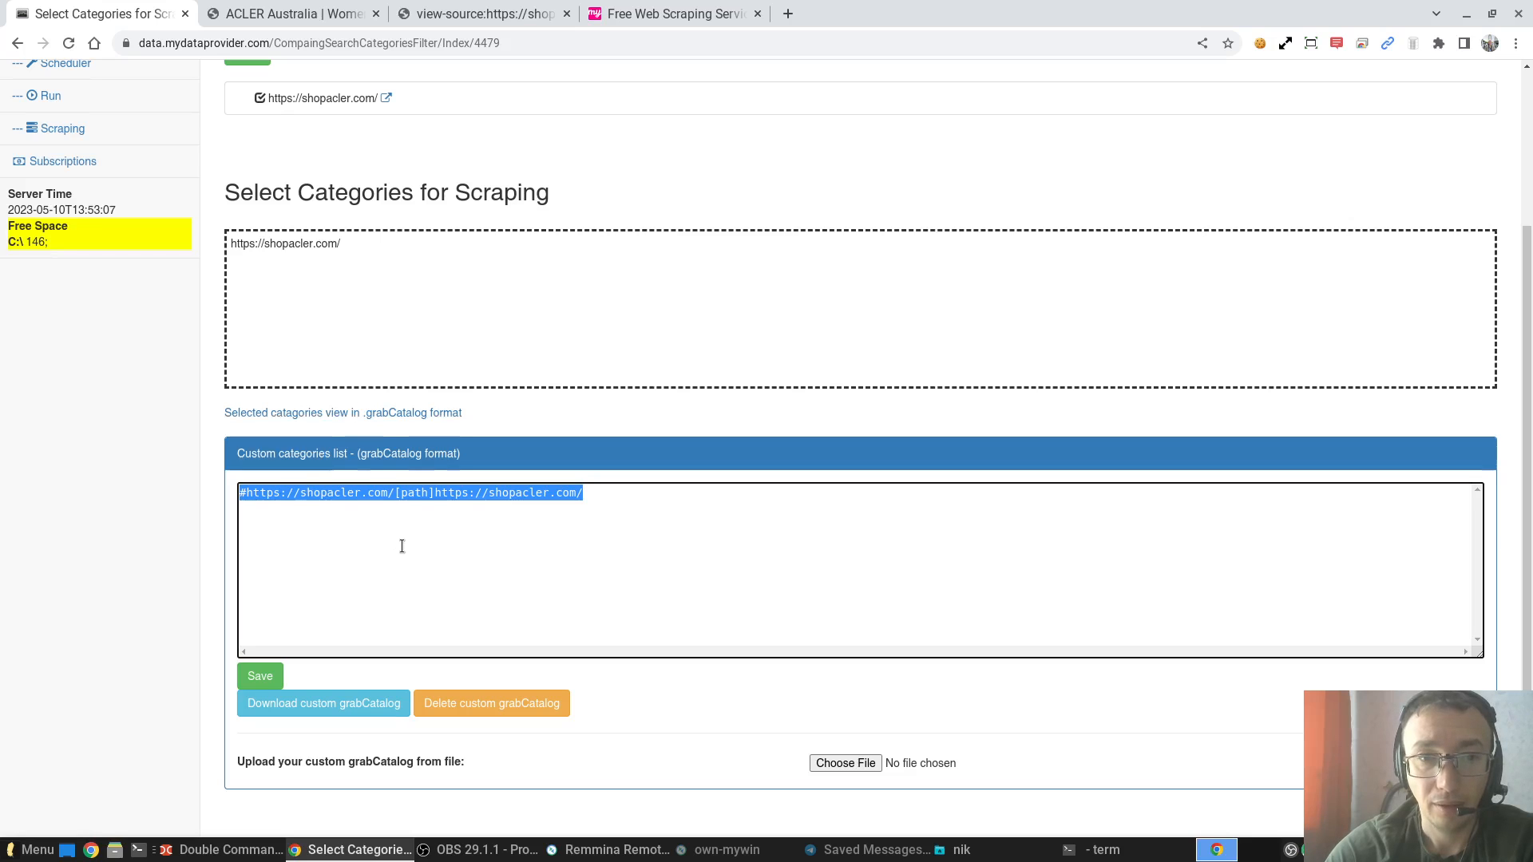
scroll(400, 543, up, 3)
scroll(401, 543, down, 3)
scroll(345, 441, up, 3)
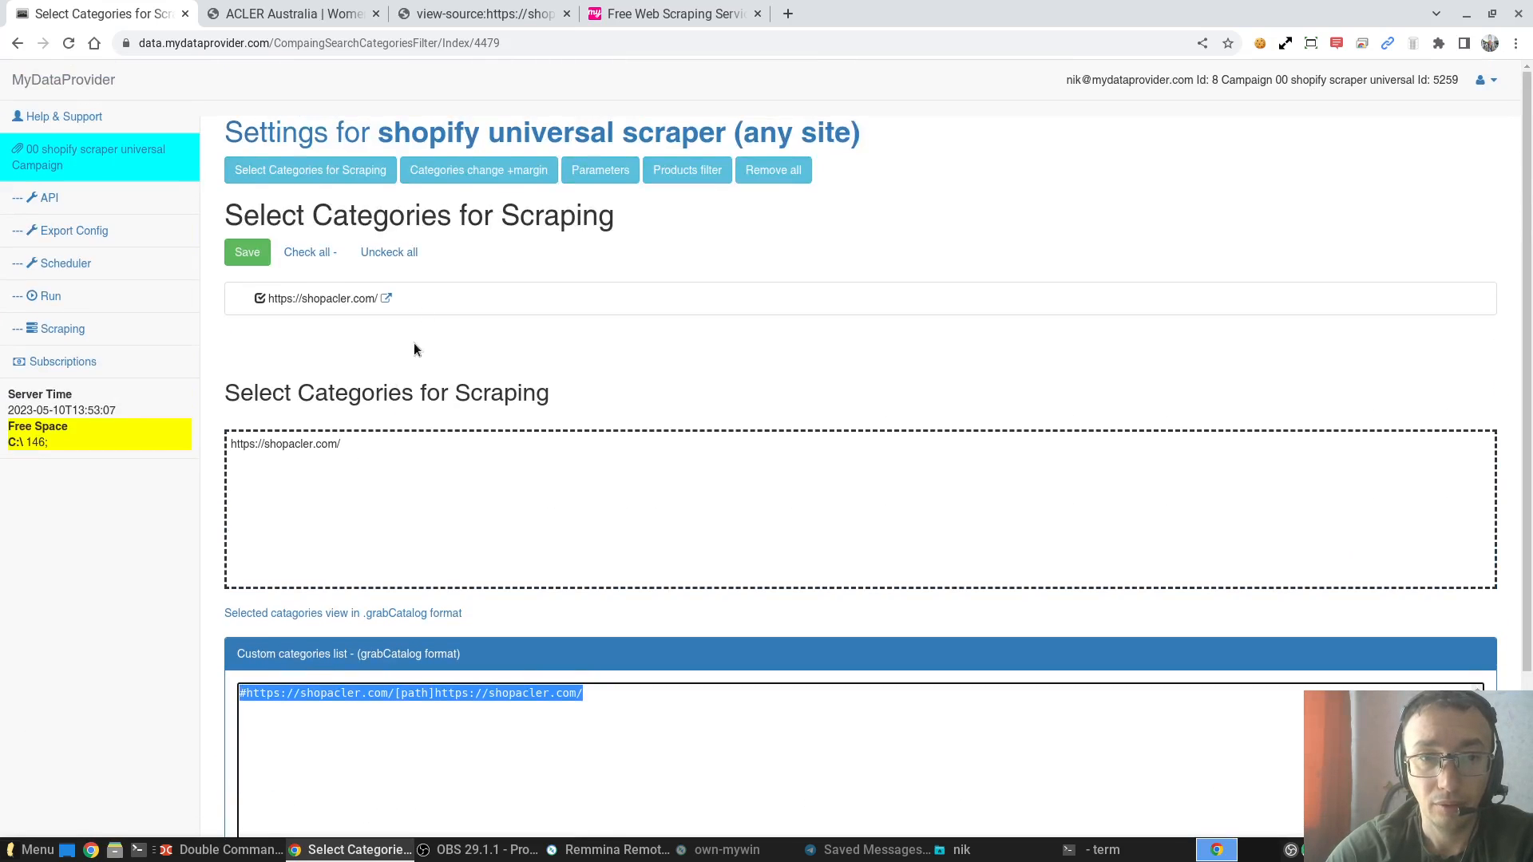
click(17, 43)
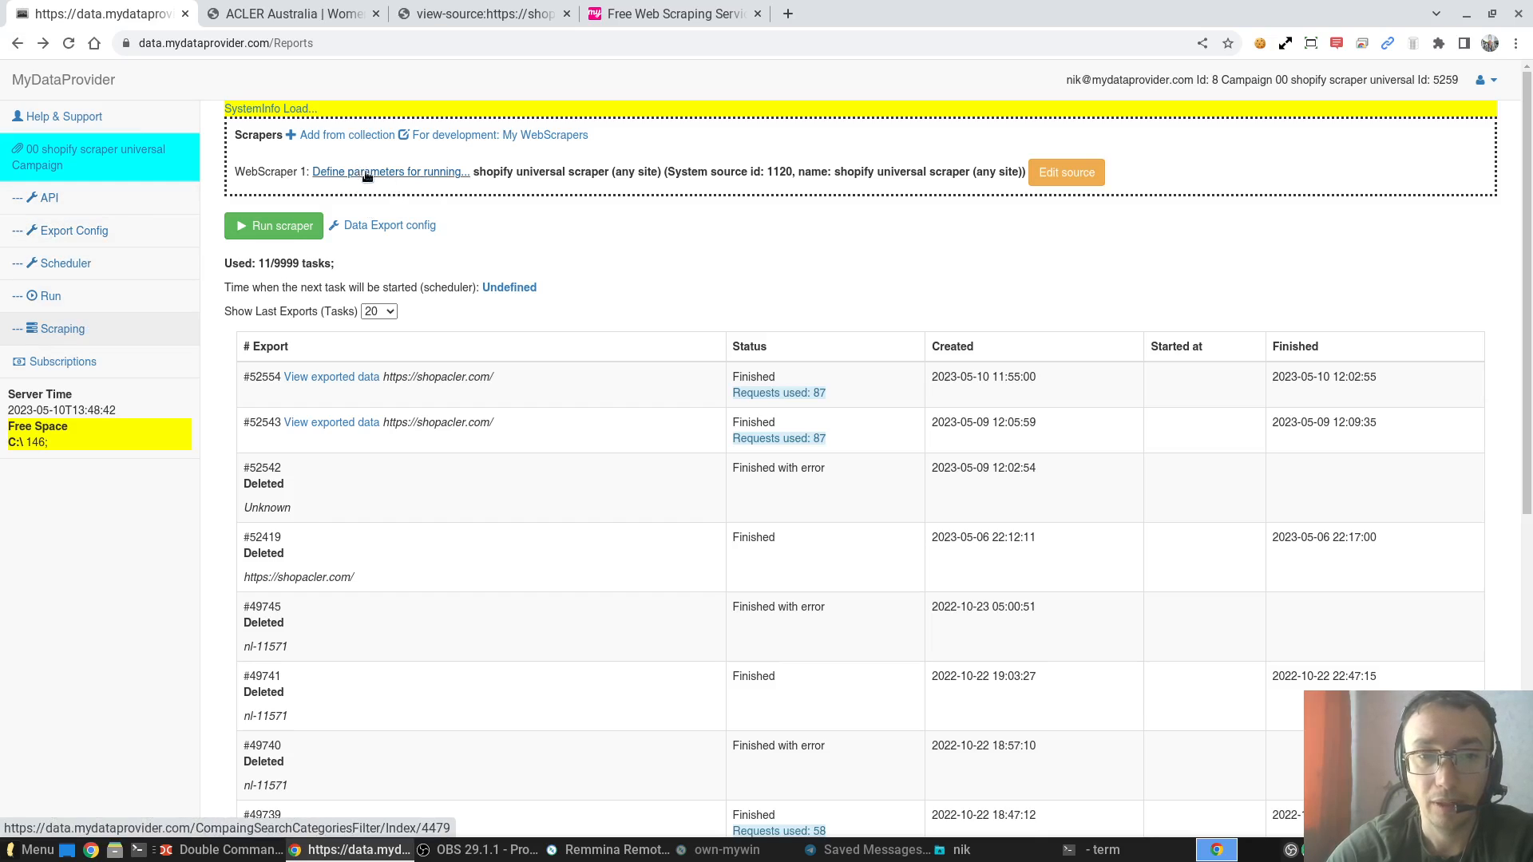
Review the campaign's export configuration for file and CMS database exports
click(59, 231)
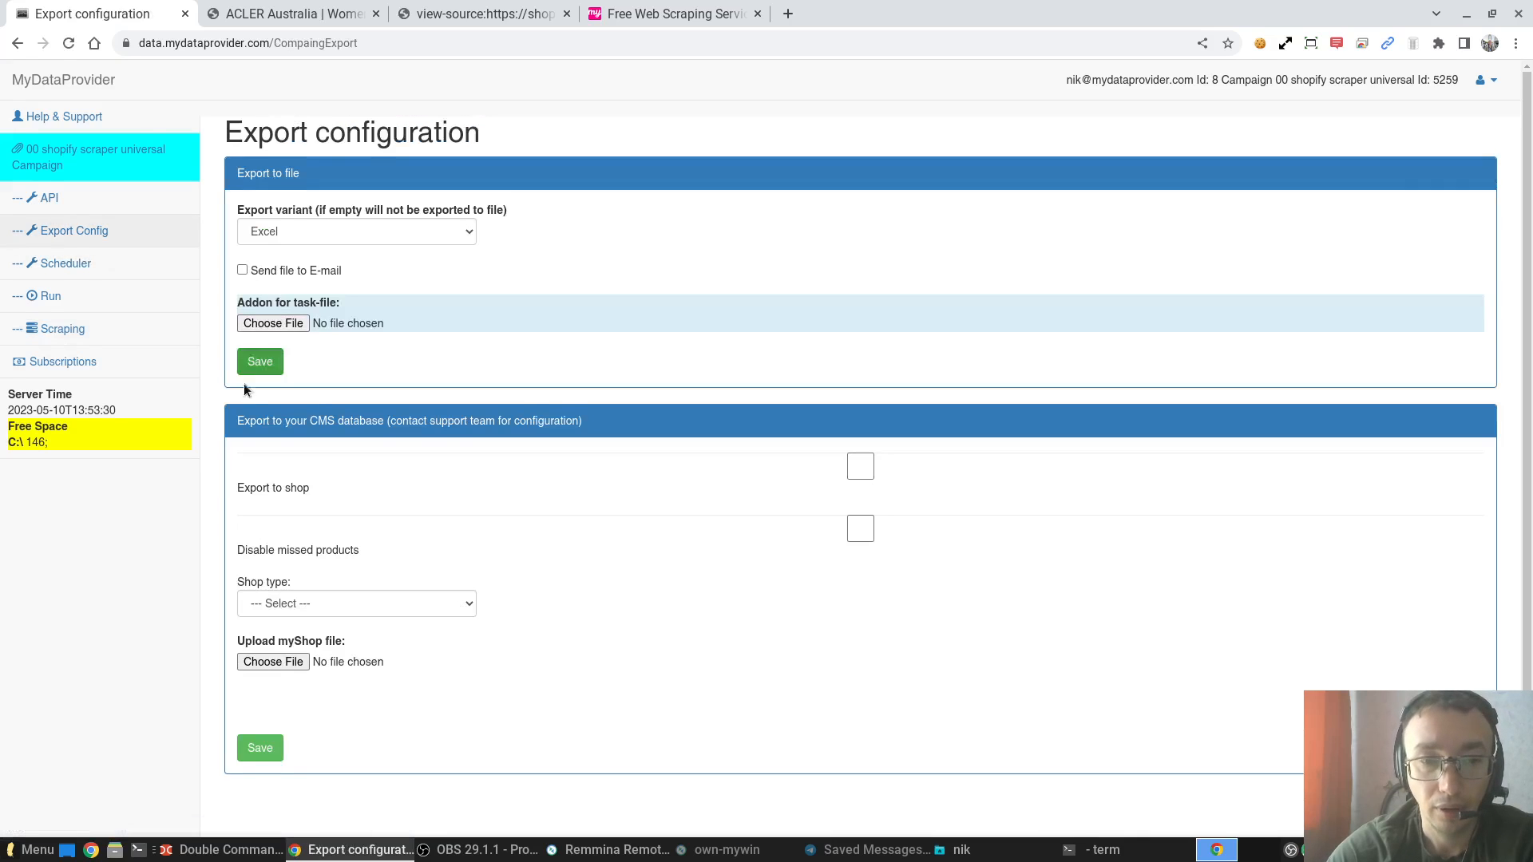
scroll(260, 363, down, 1)
scroll(239, 405, up, 1)
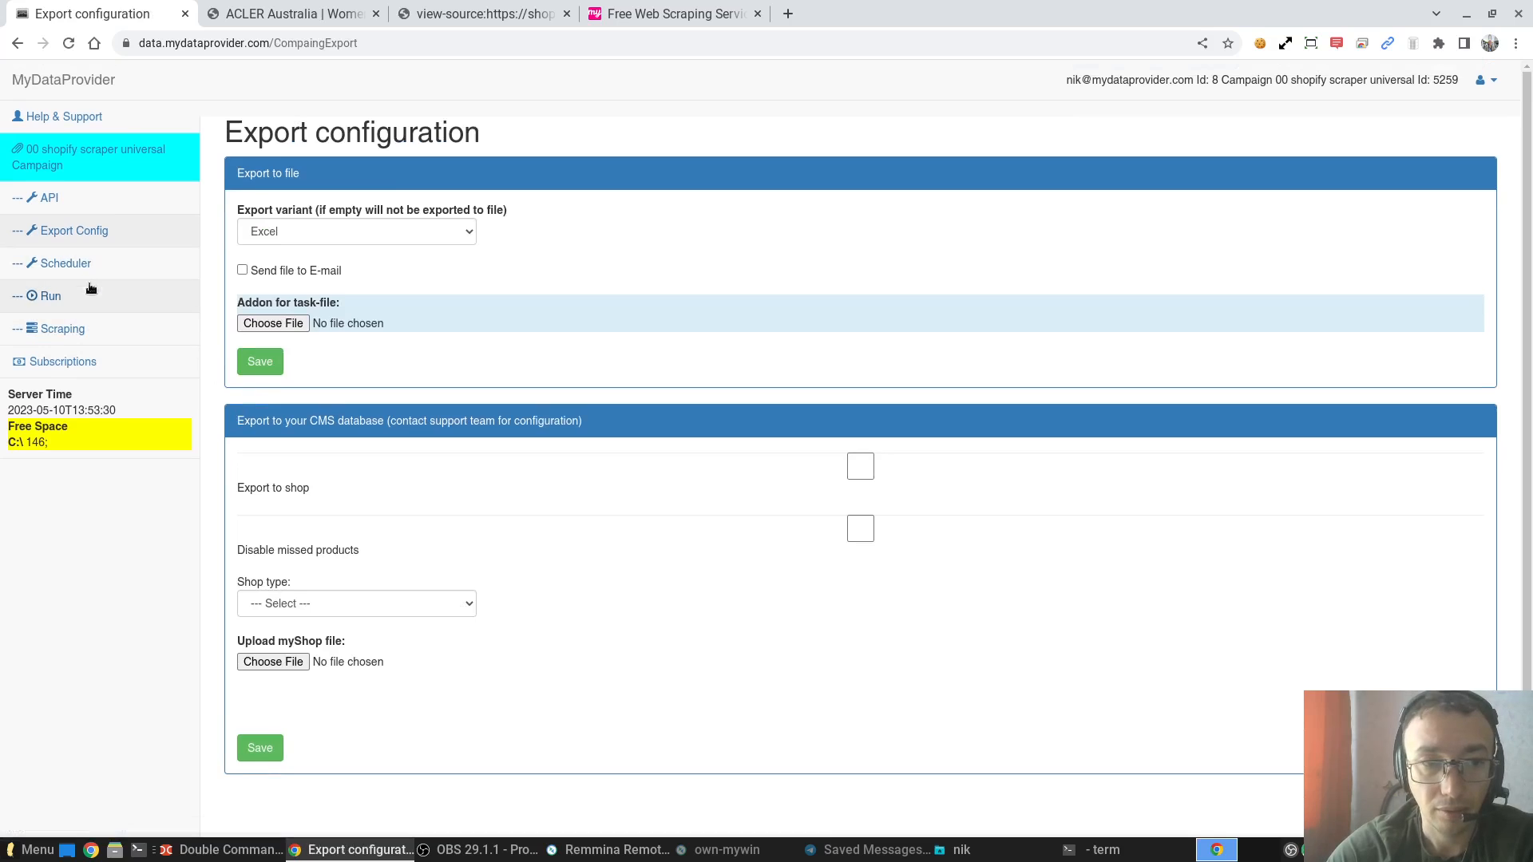
Reopen the running parameters of WebScraper 1 and examine the shopacler.com line in the custom categories list
click(93, 332)
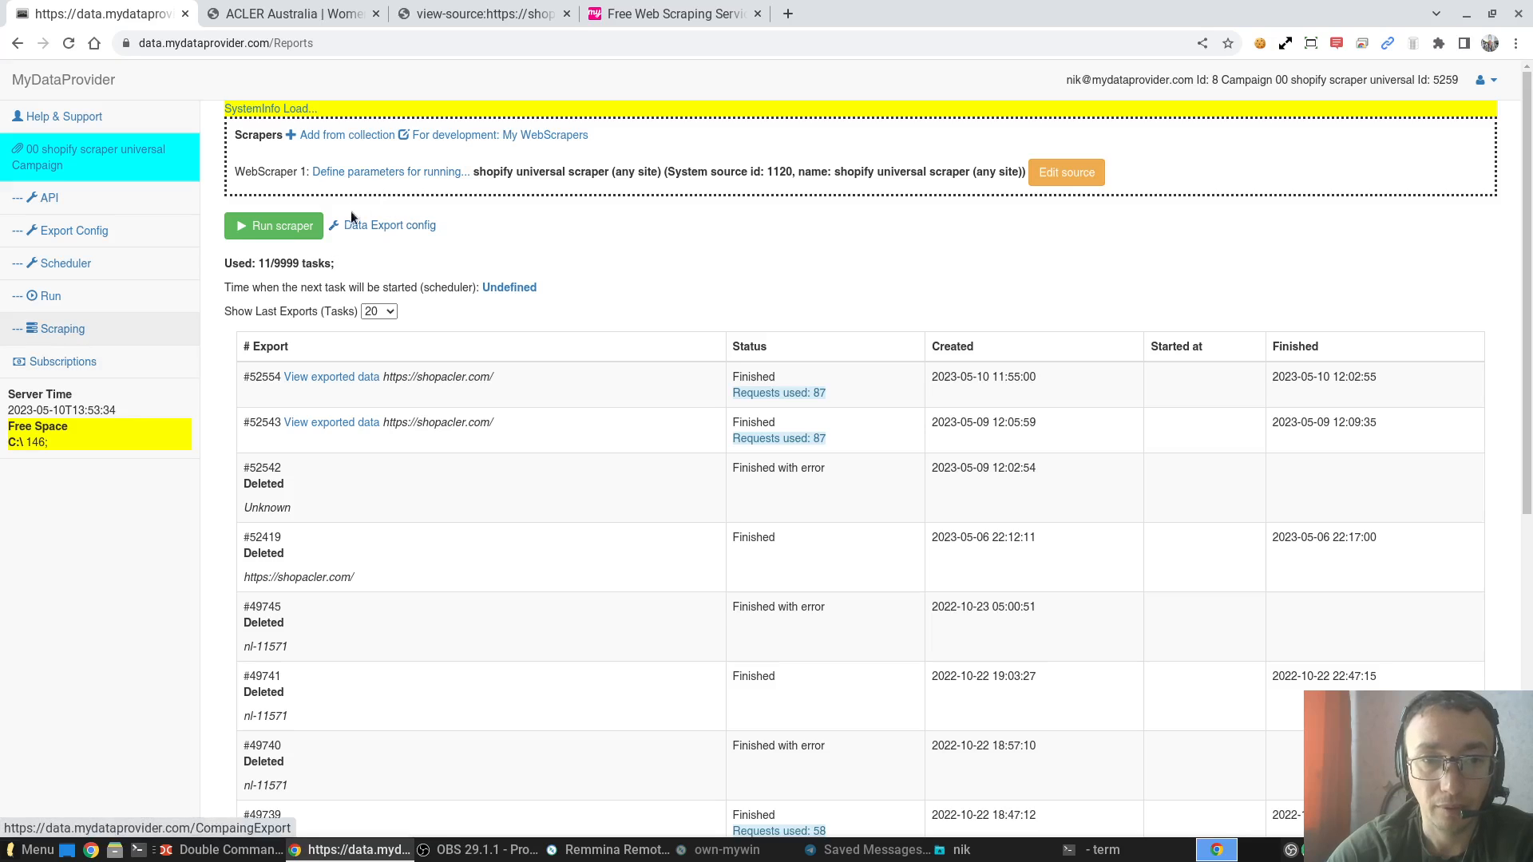
click(395, 173)
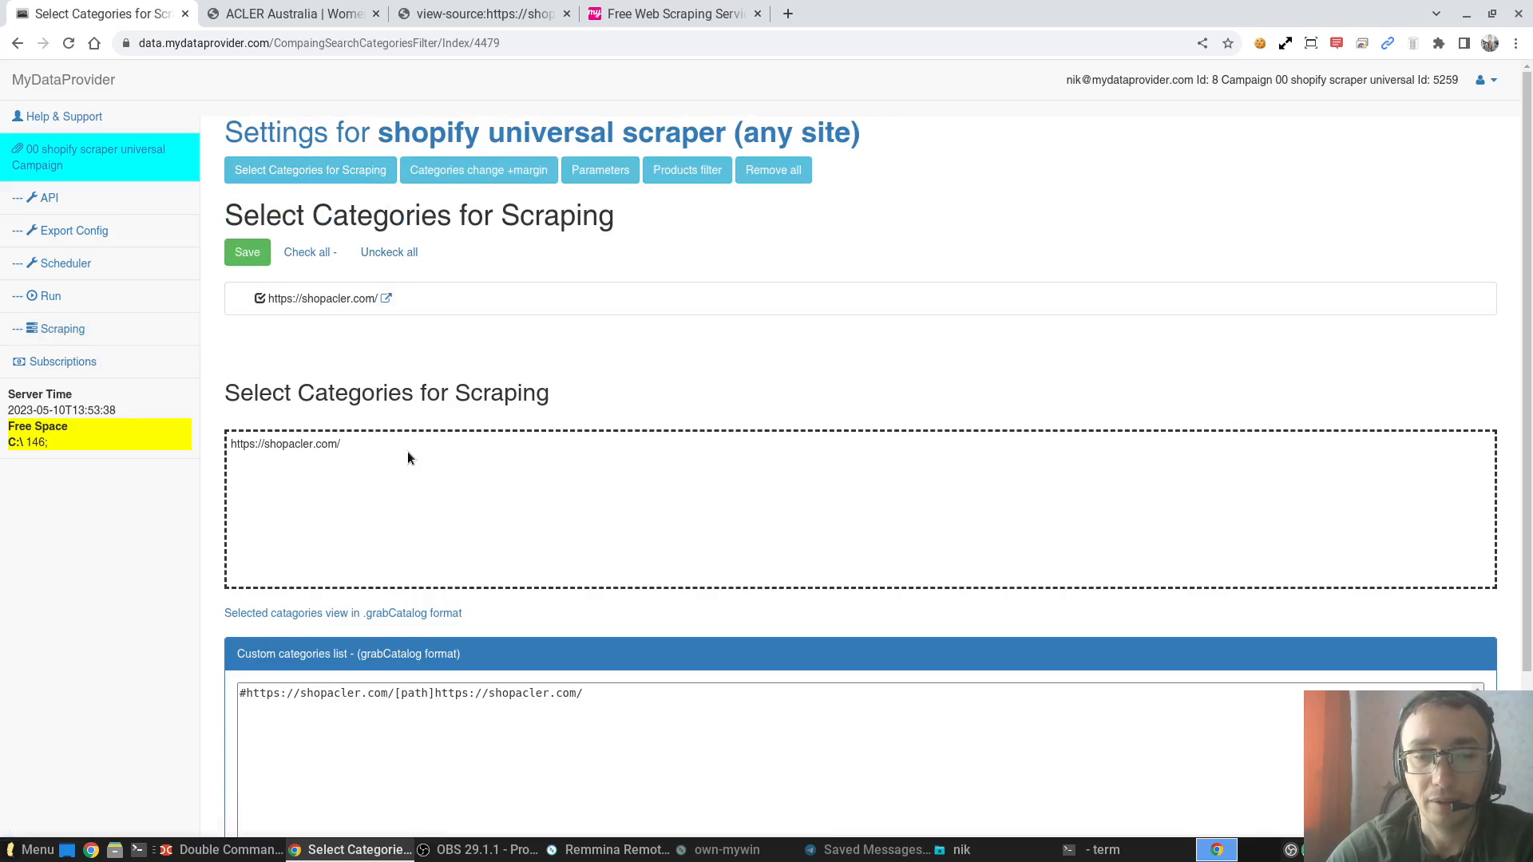
scroll(413, 558, down, 3)
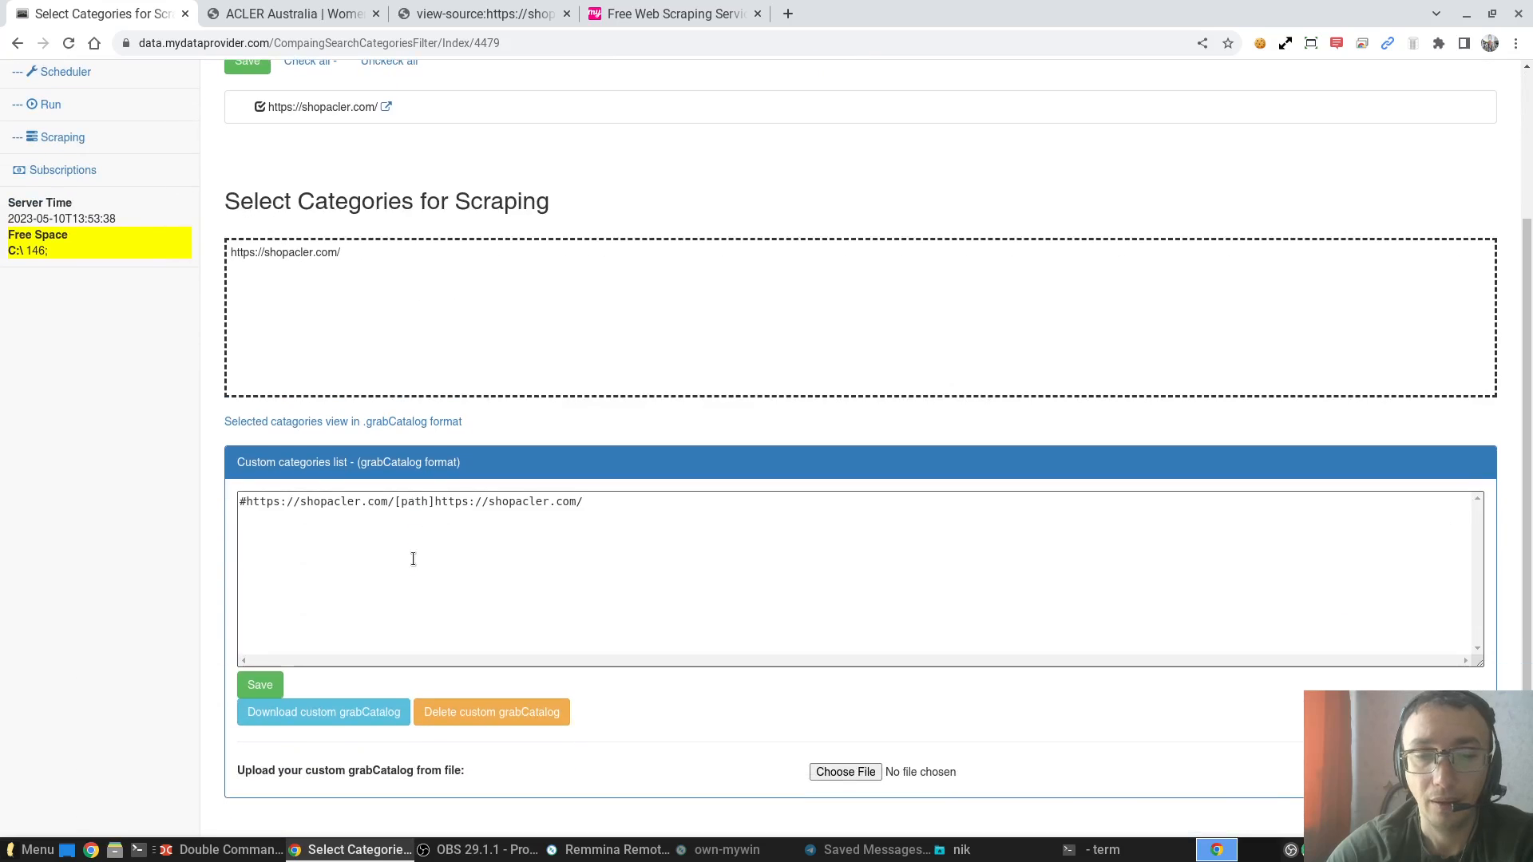
drag(600, 503, 203, 498)
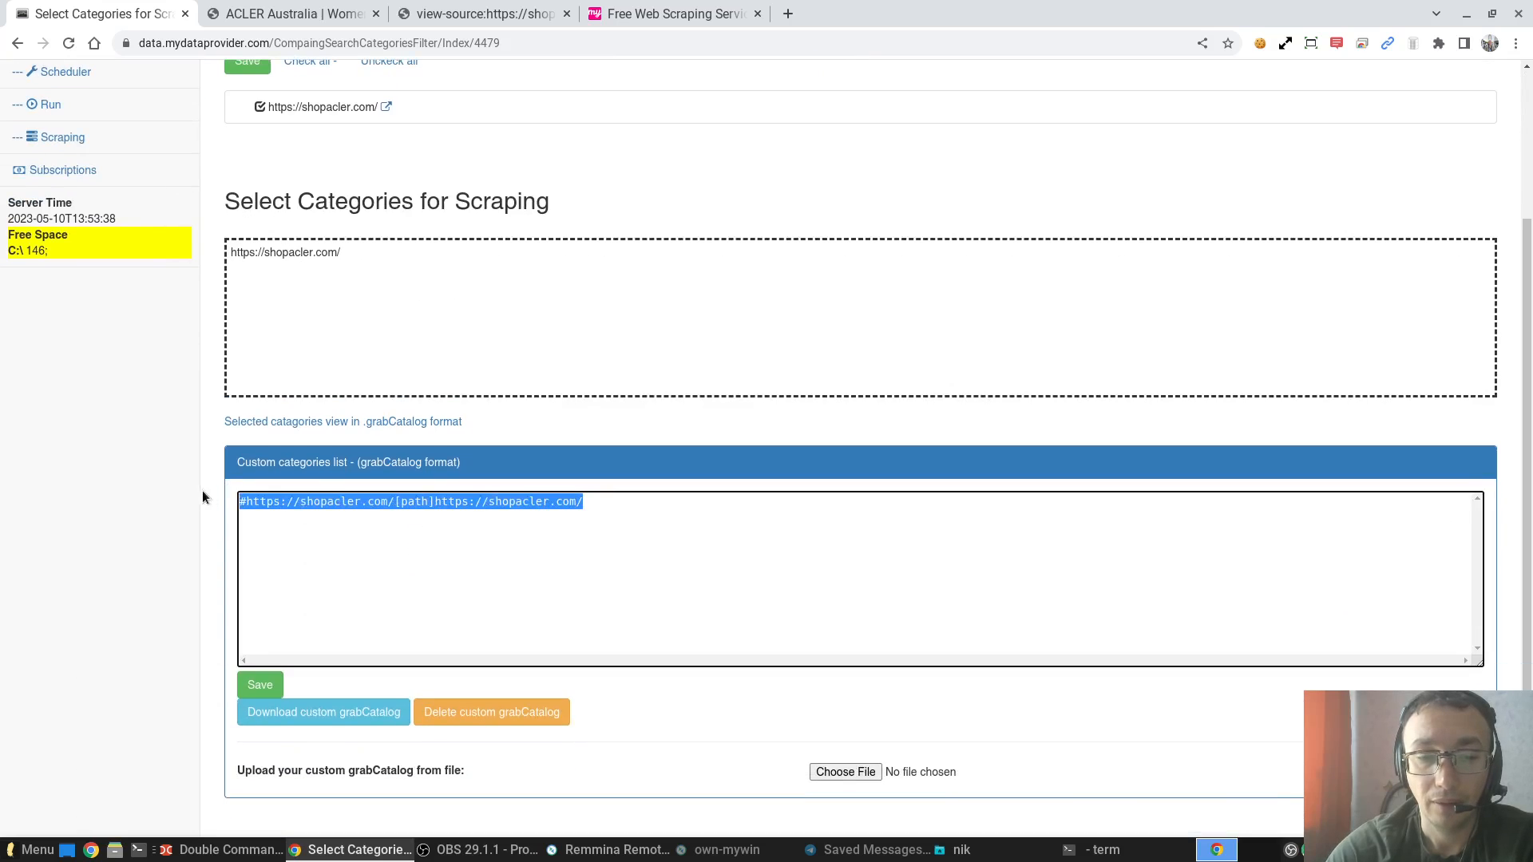
click(414, 558)
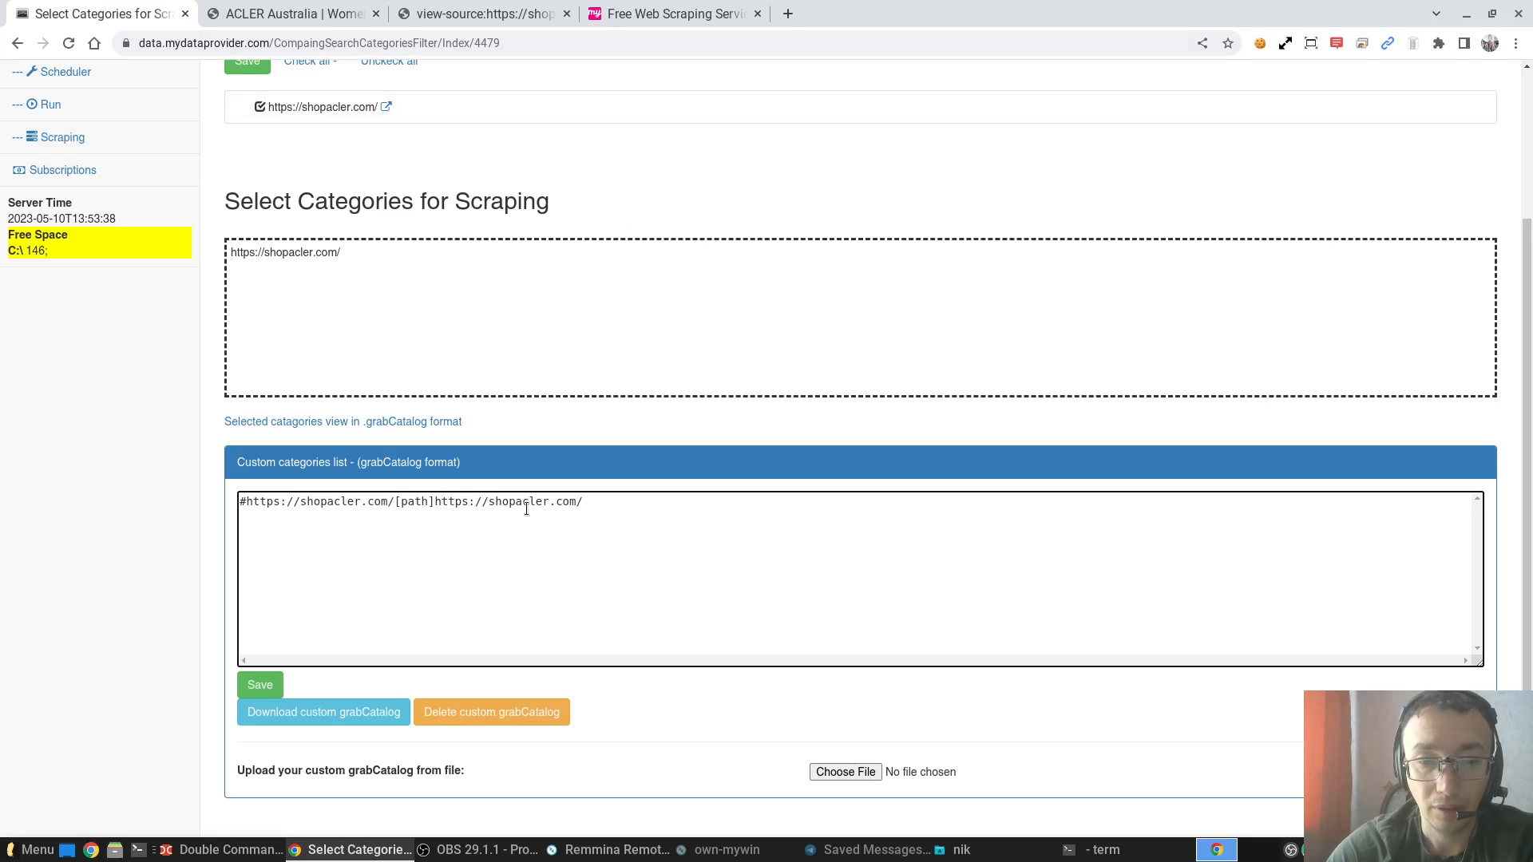
Browse the web scraping solutions listed under Solutions on the MyDataProvider website
click(689, 16)
click(980, 93)
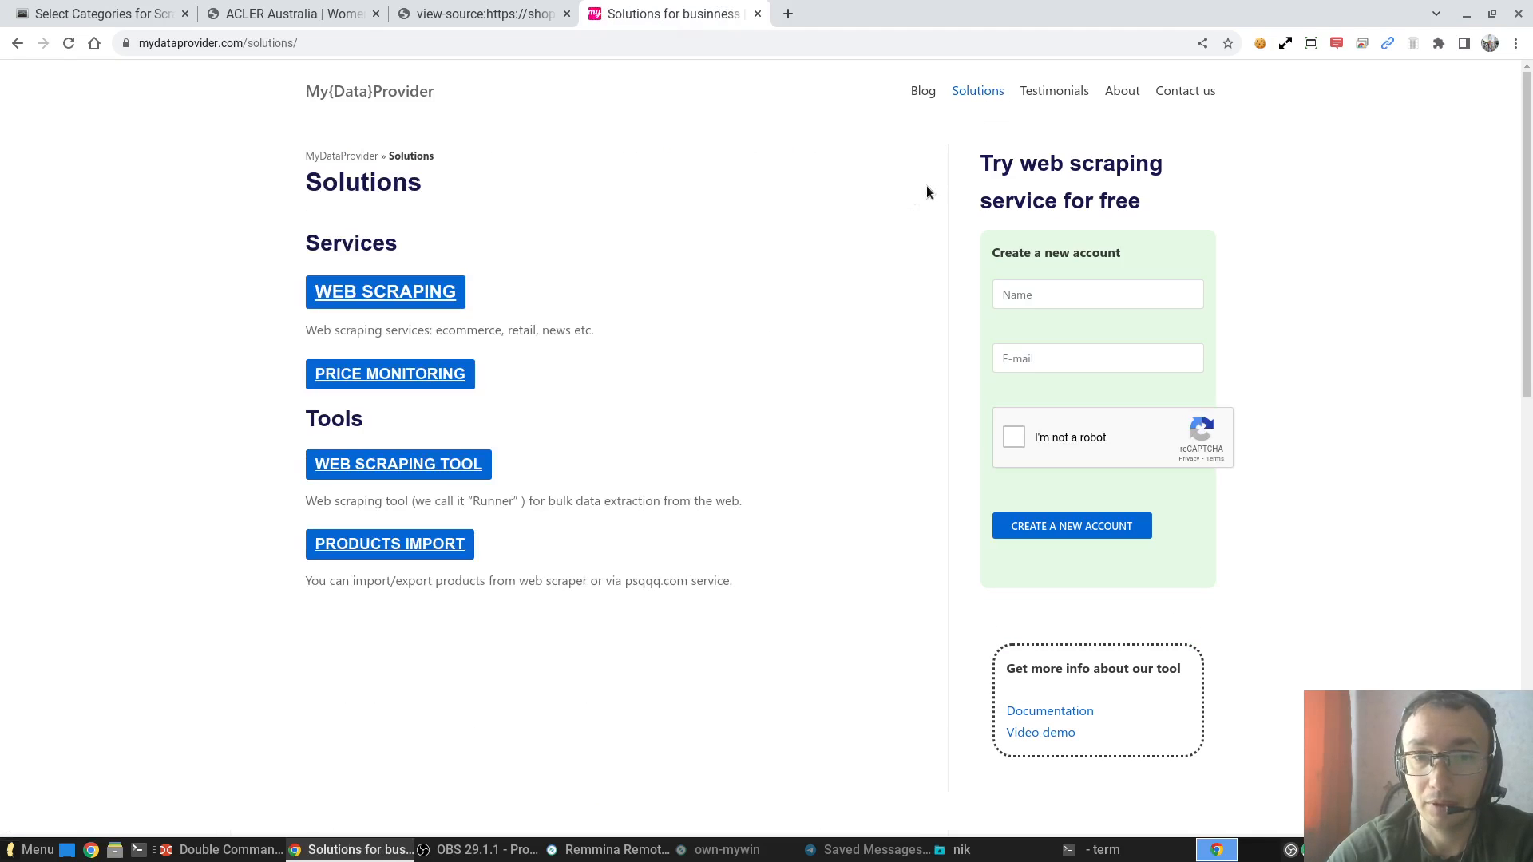
click(361, 301)
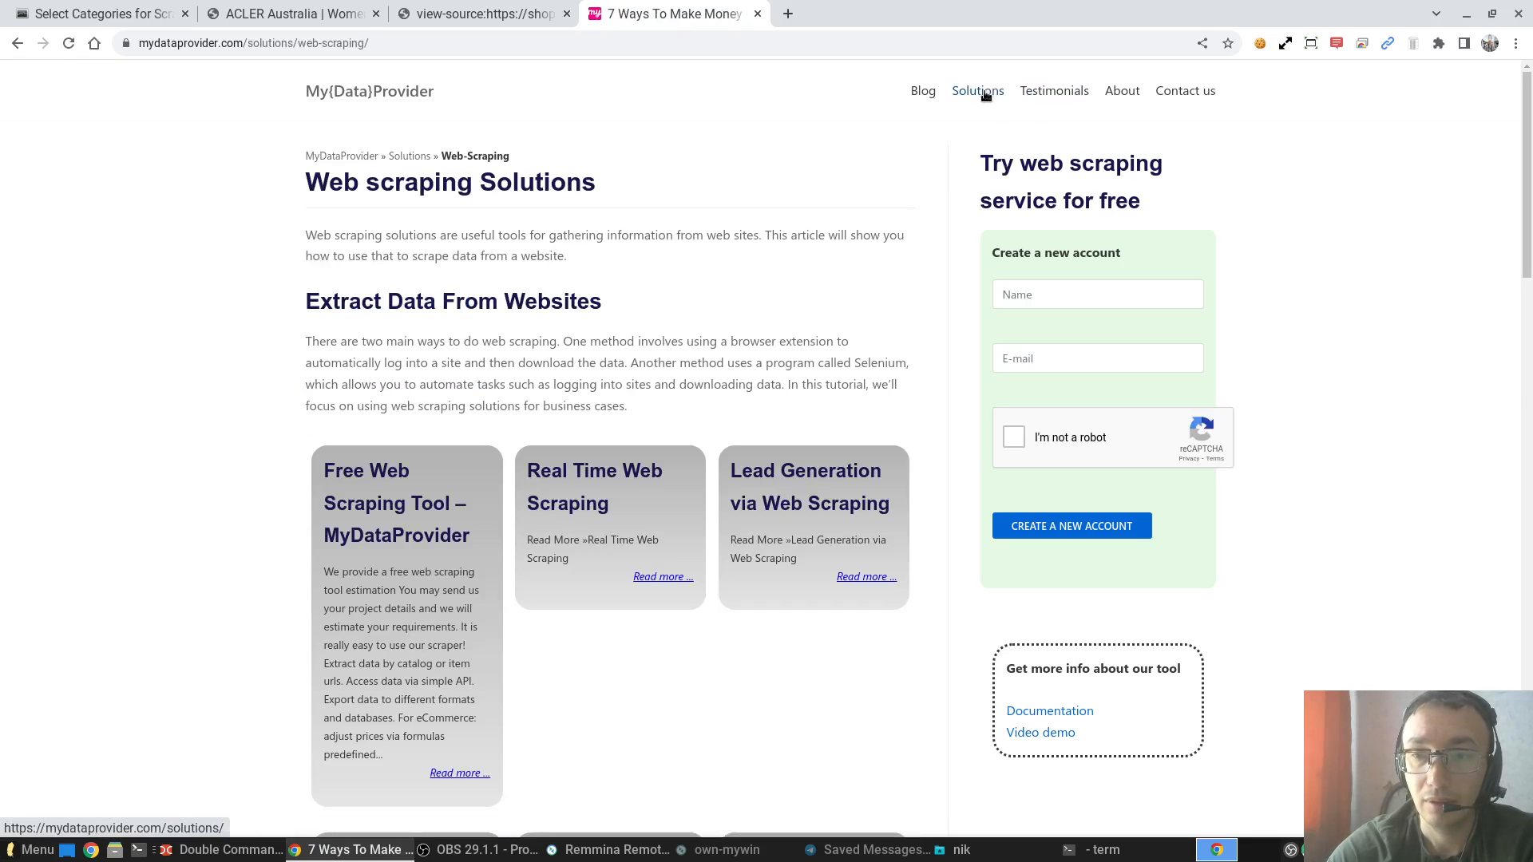
click(963, 97)
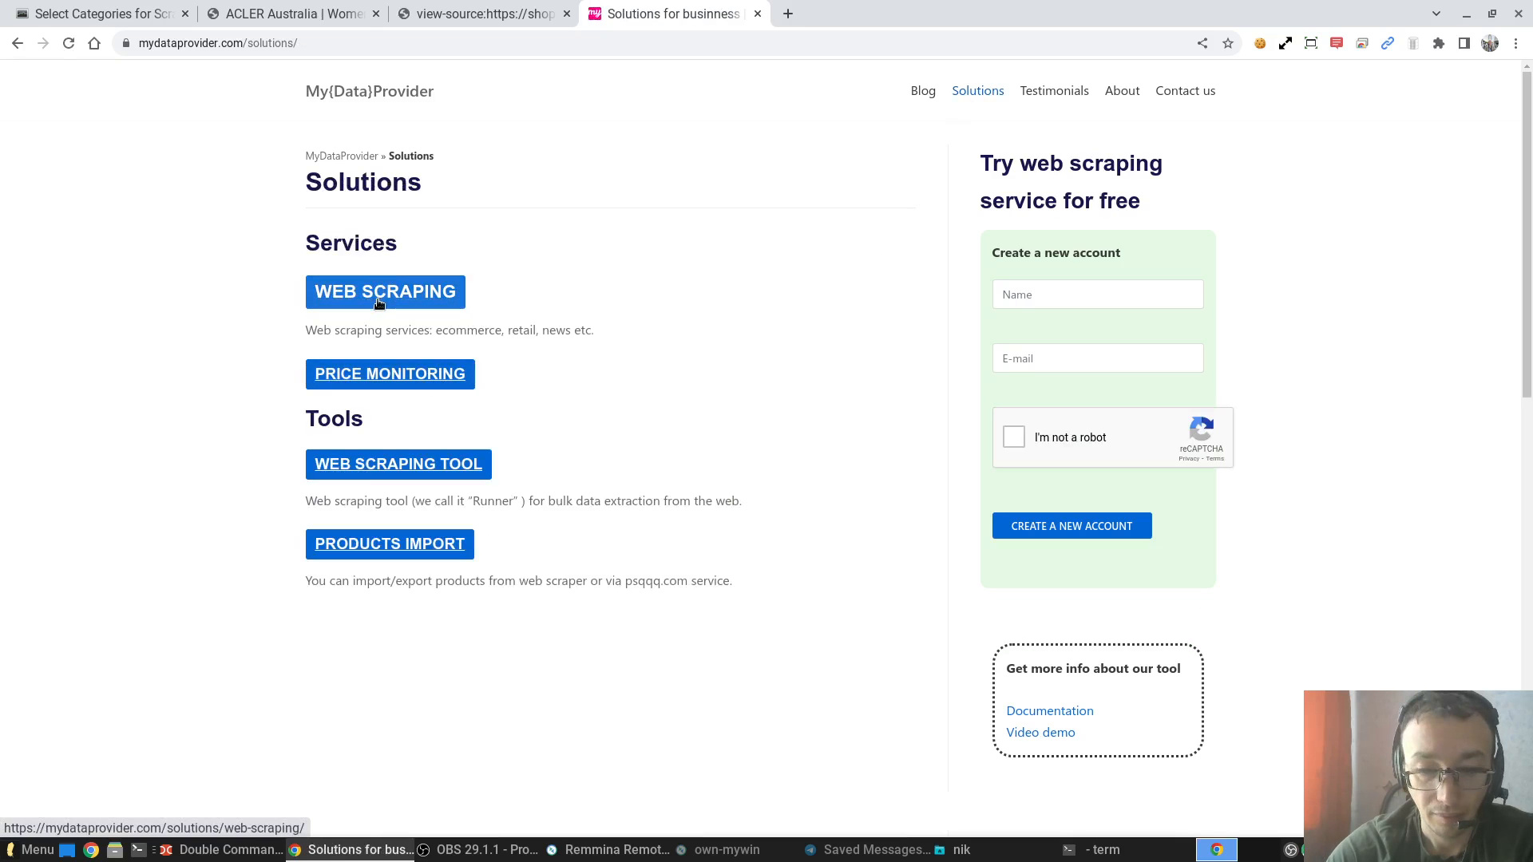
click(379, 300)
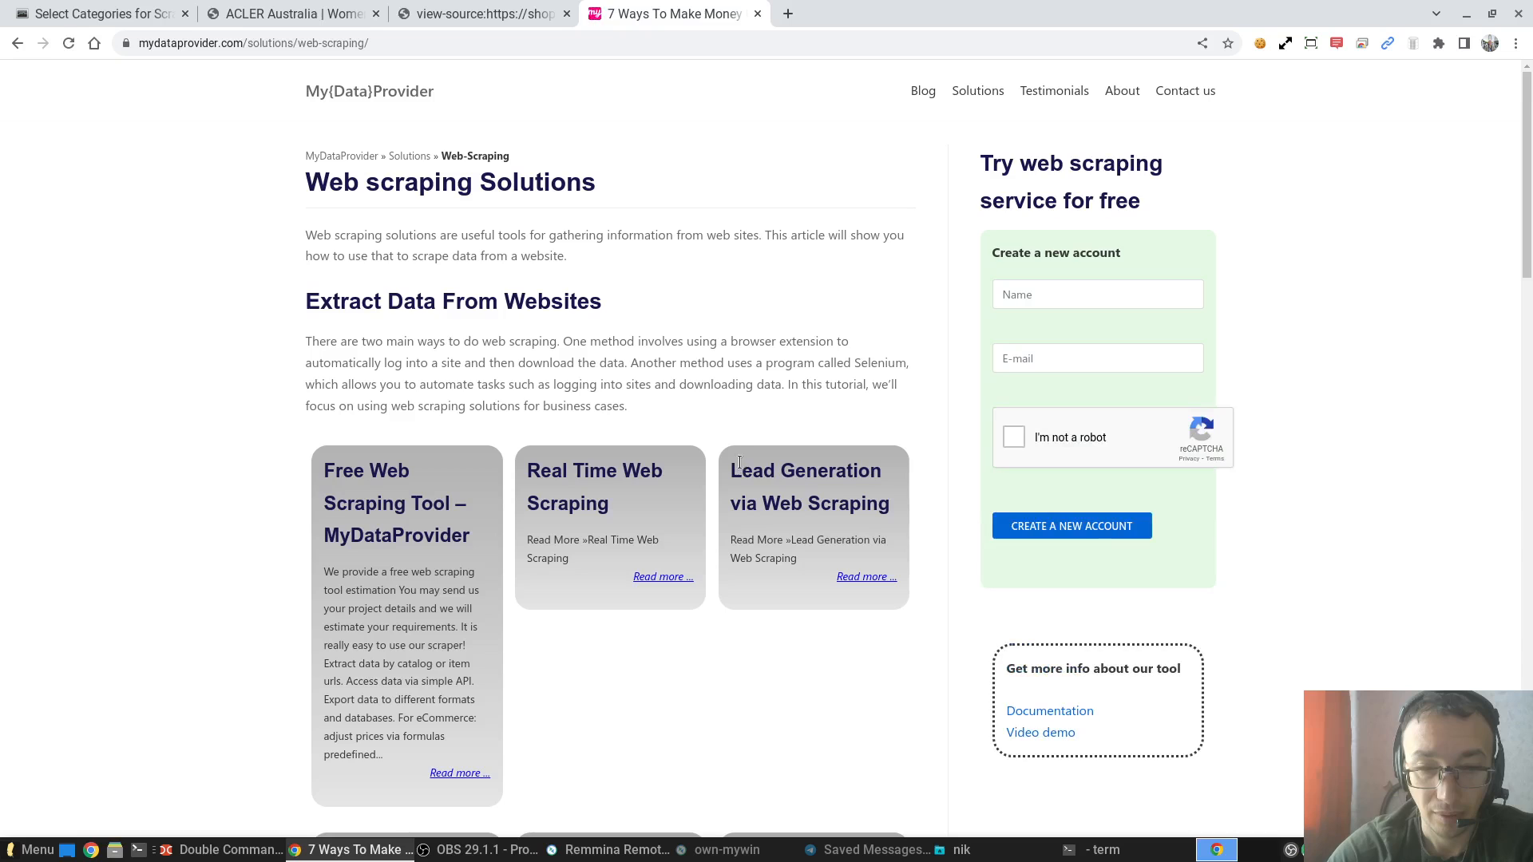
scroll(739, 463, down, 3)
scroll(739, 463, down, 5)
scroll(739, 463, down, 9)
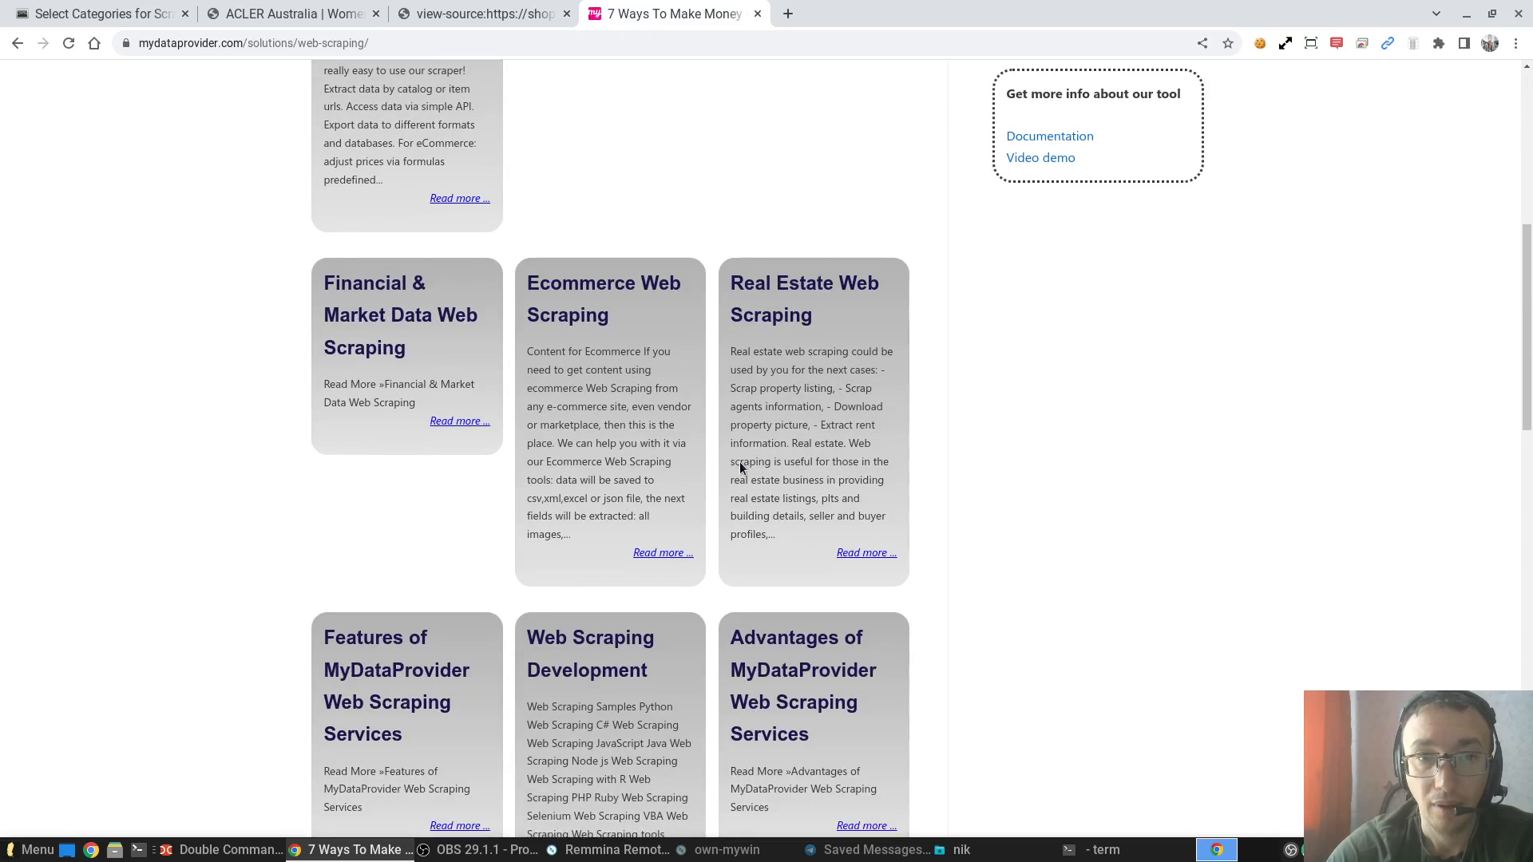
scroll(739, 463, down, 5)
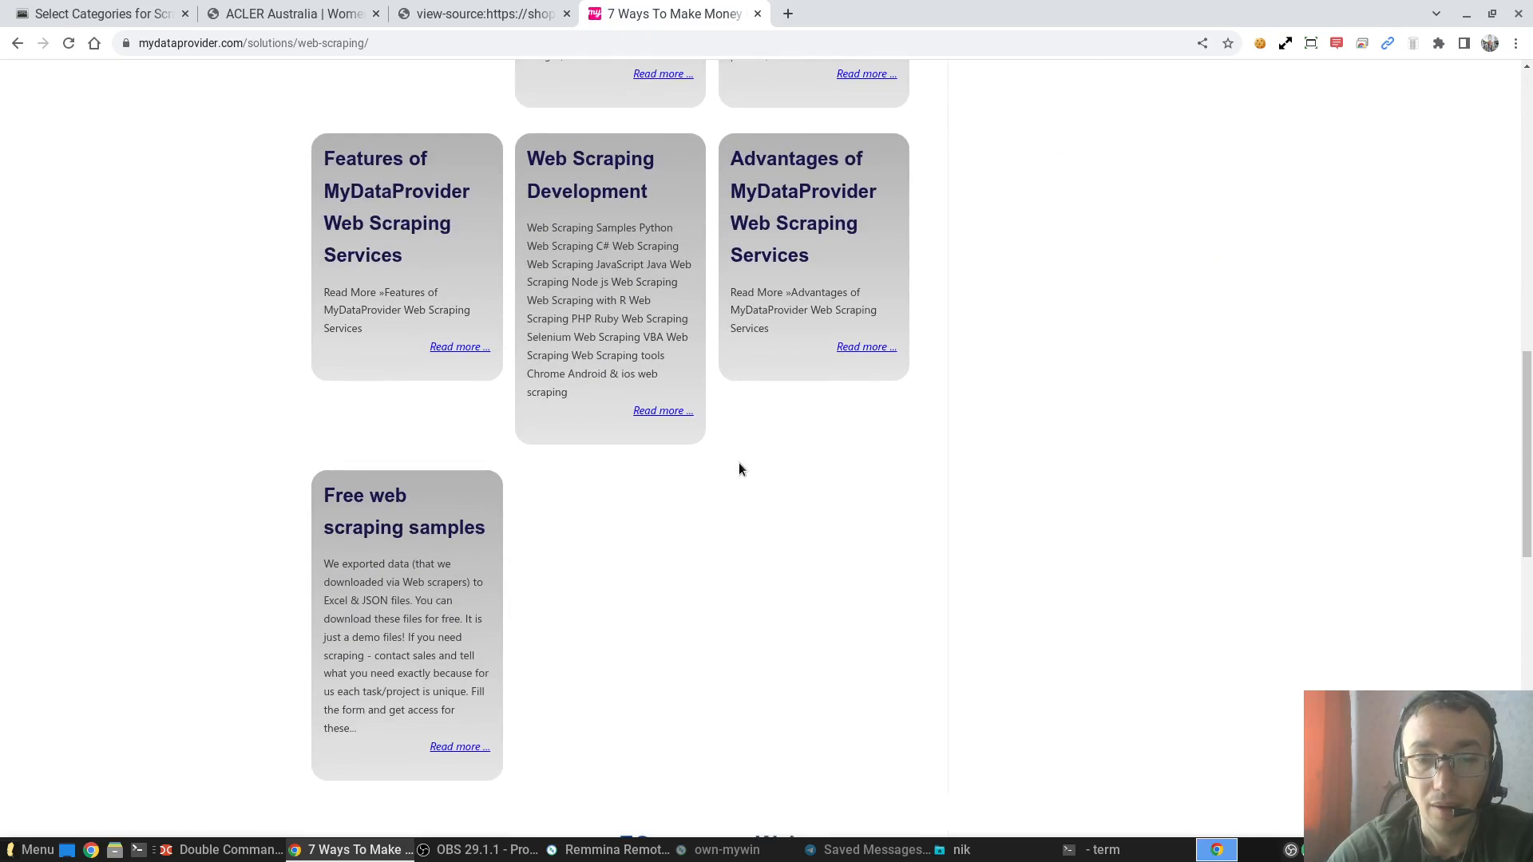
scroll(739, 469, up, 6)
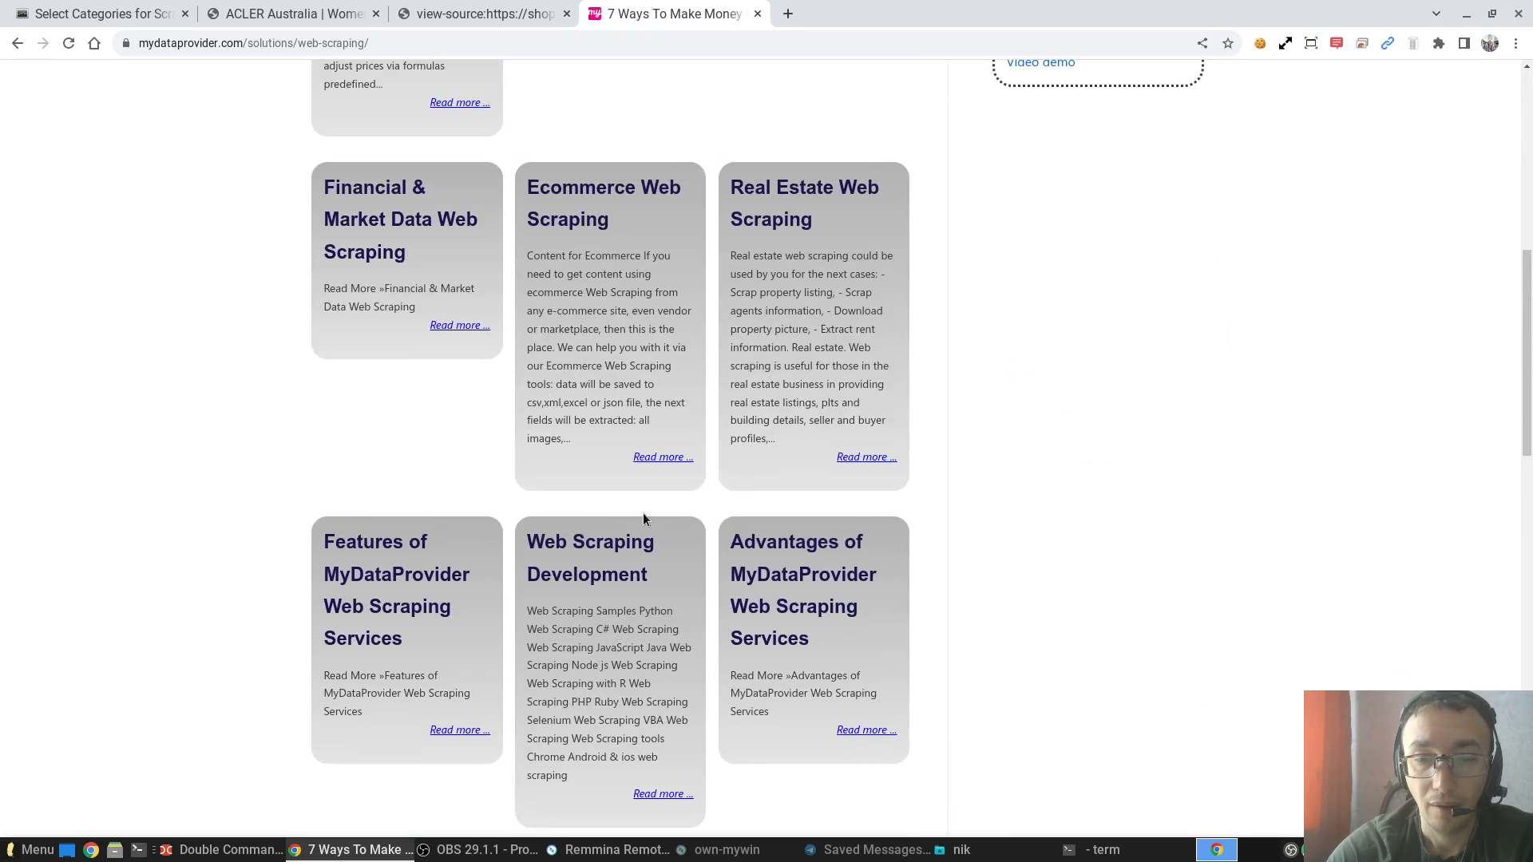
scroll(645, 519, up, 7)
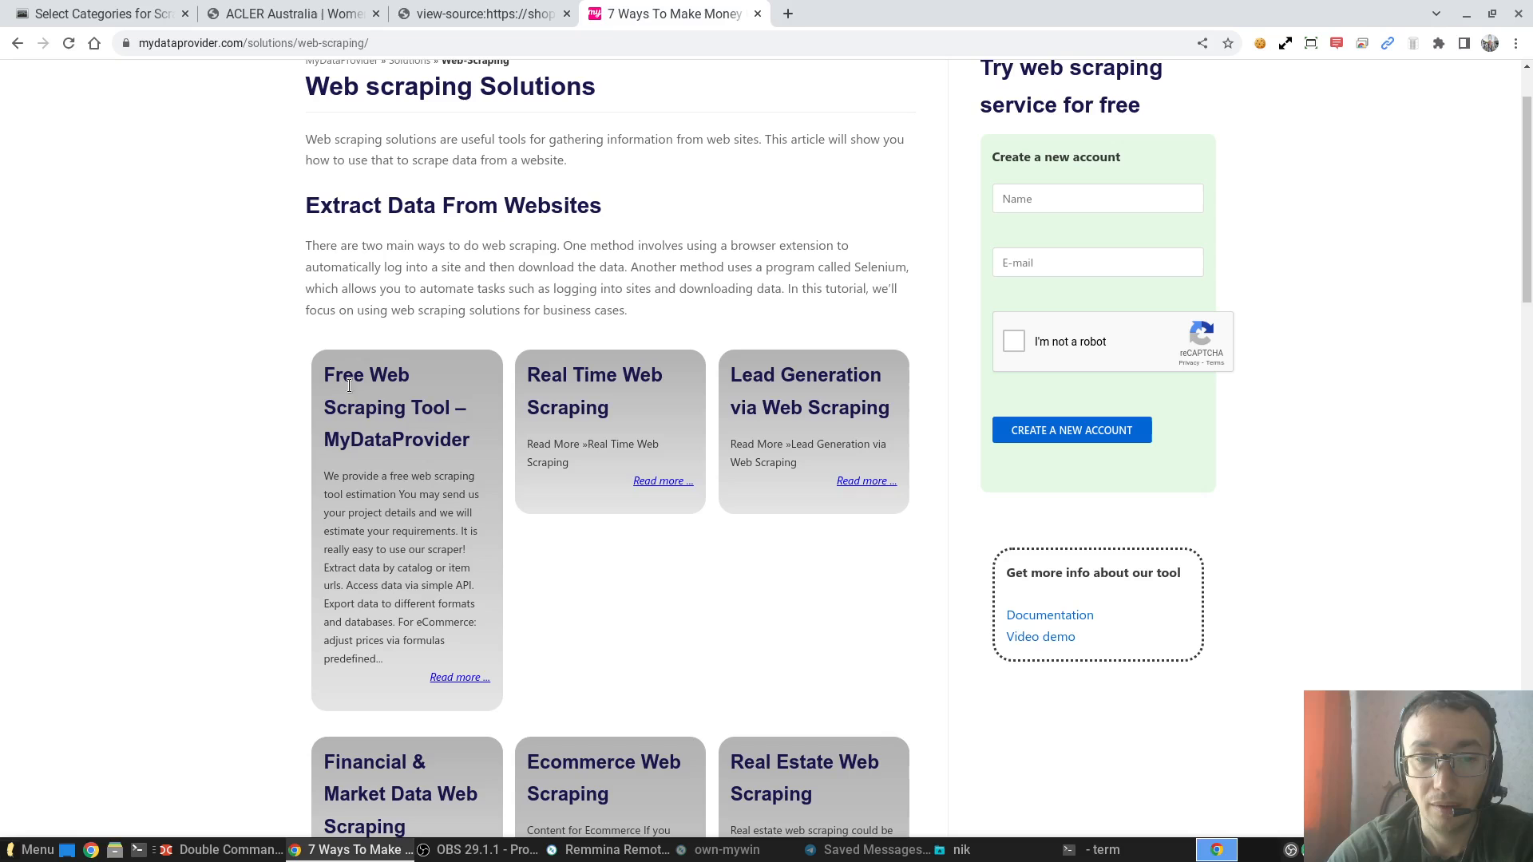
scroll(792, 476, down, 3)
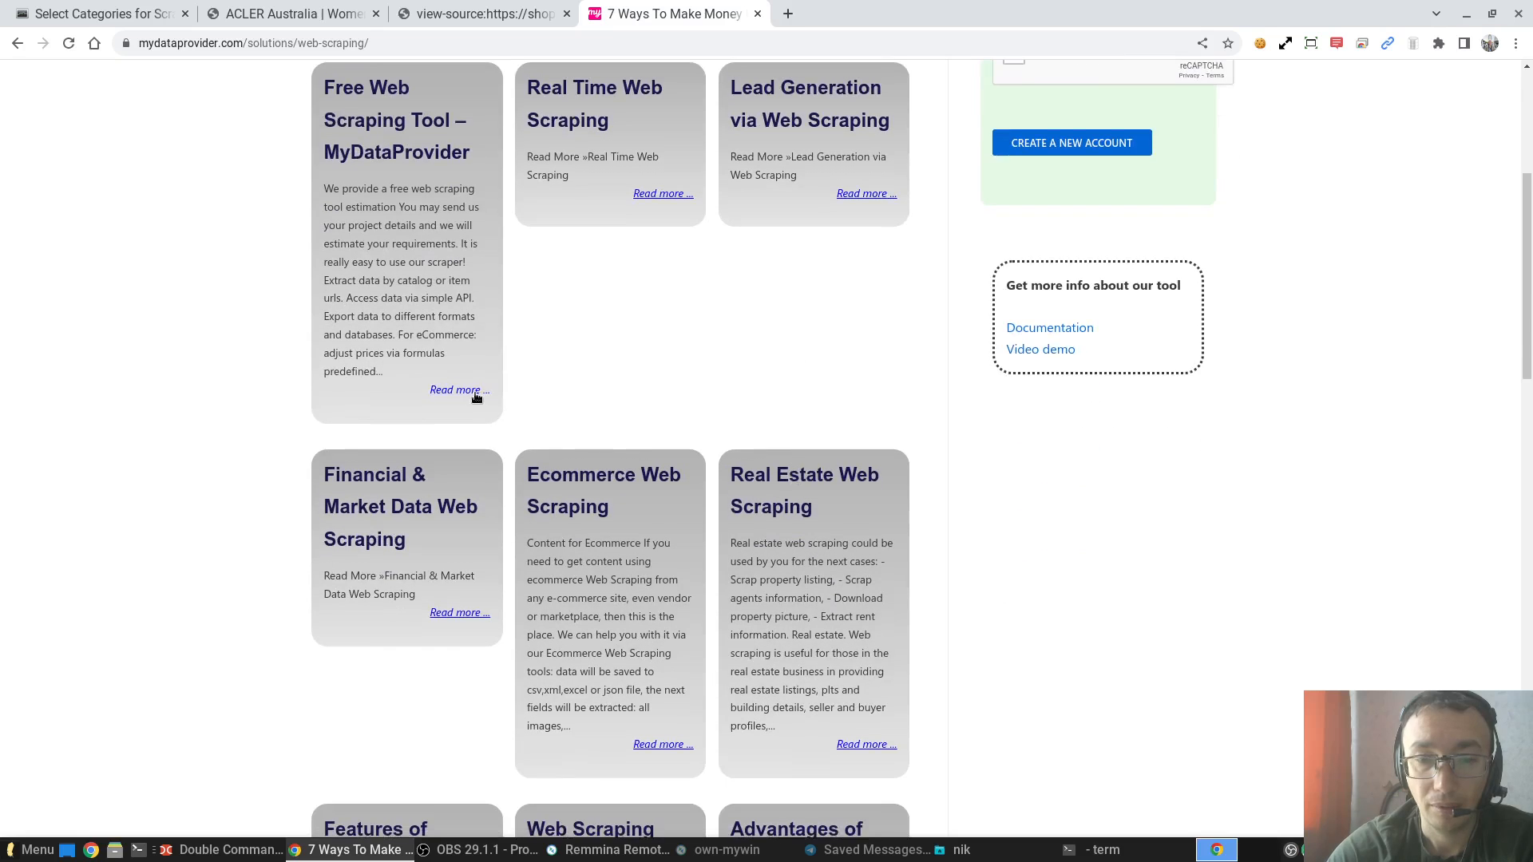
Open the web scraping tool page at mydataprovider.com/solutions/runner
double_click(388, 42)
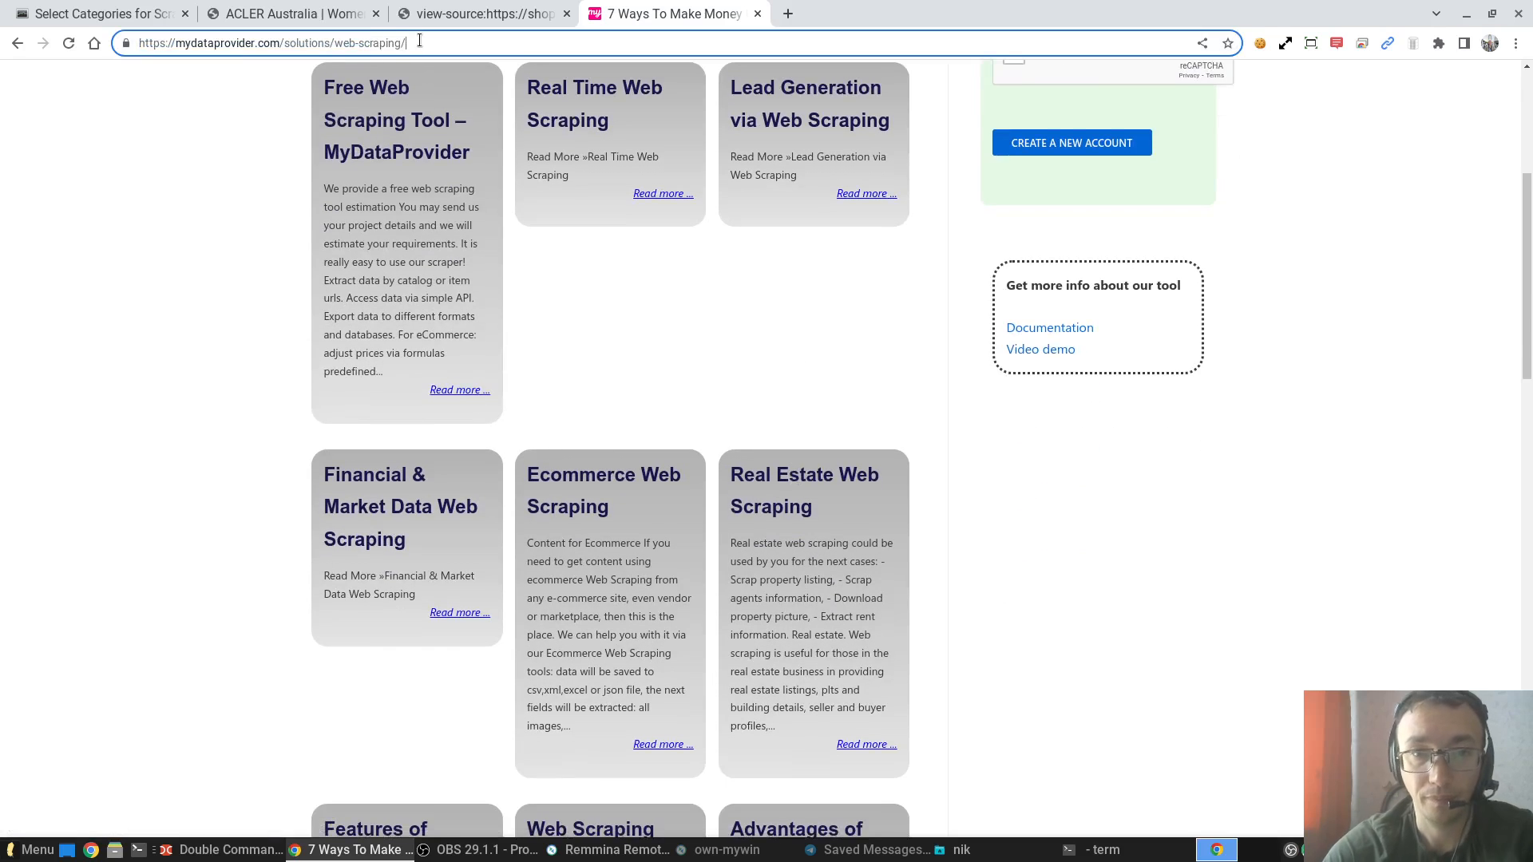
key(BackSpace)
key(BackSpace)
key(BackSpace)
key(BackSpace)
key(BackSpace)
text(runner)
key(Return)
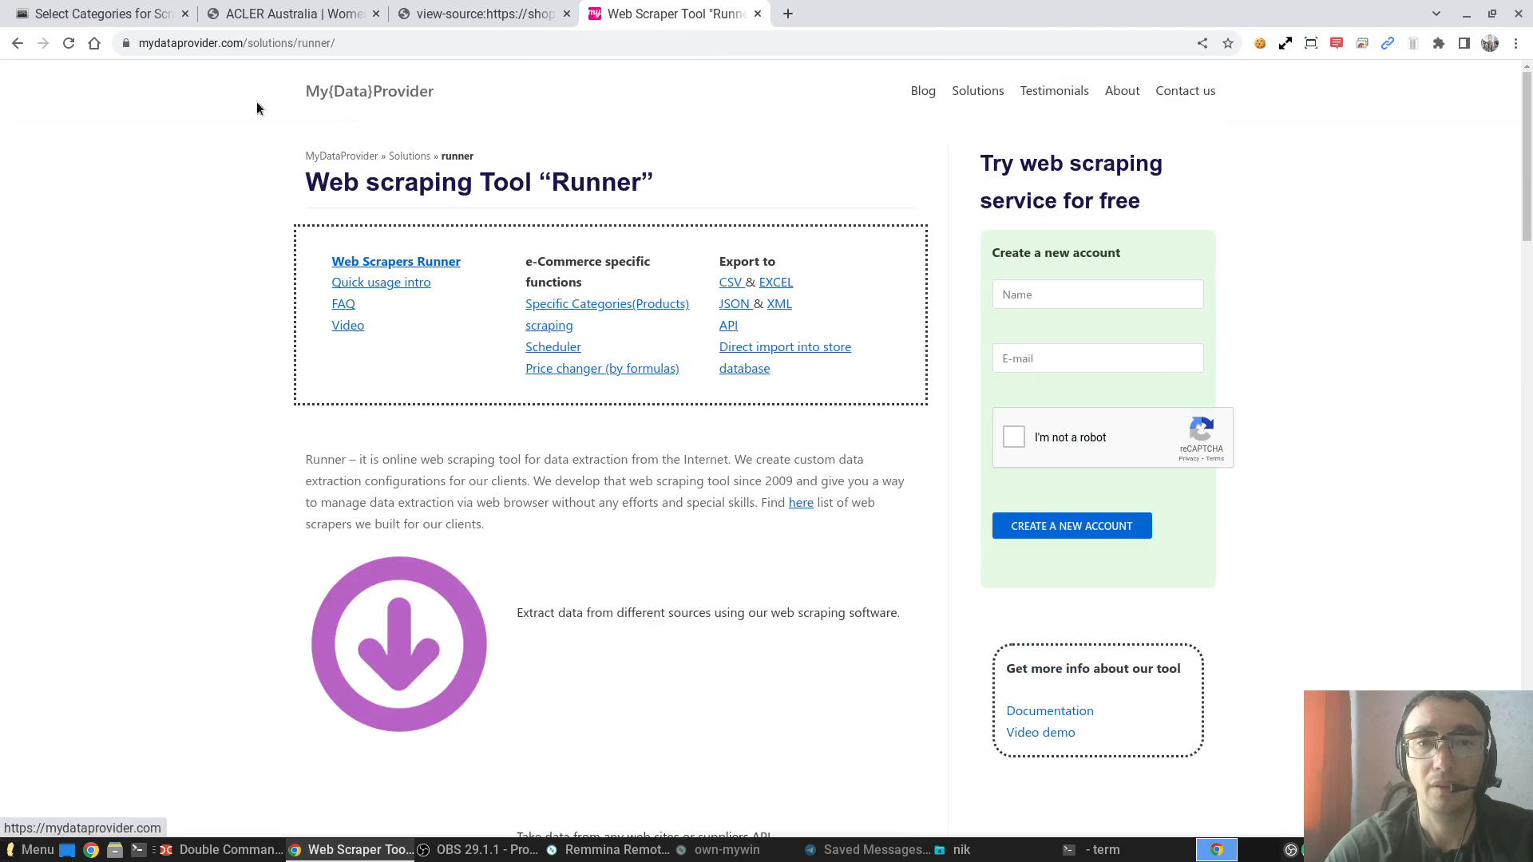
click(363, 42)
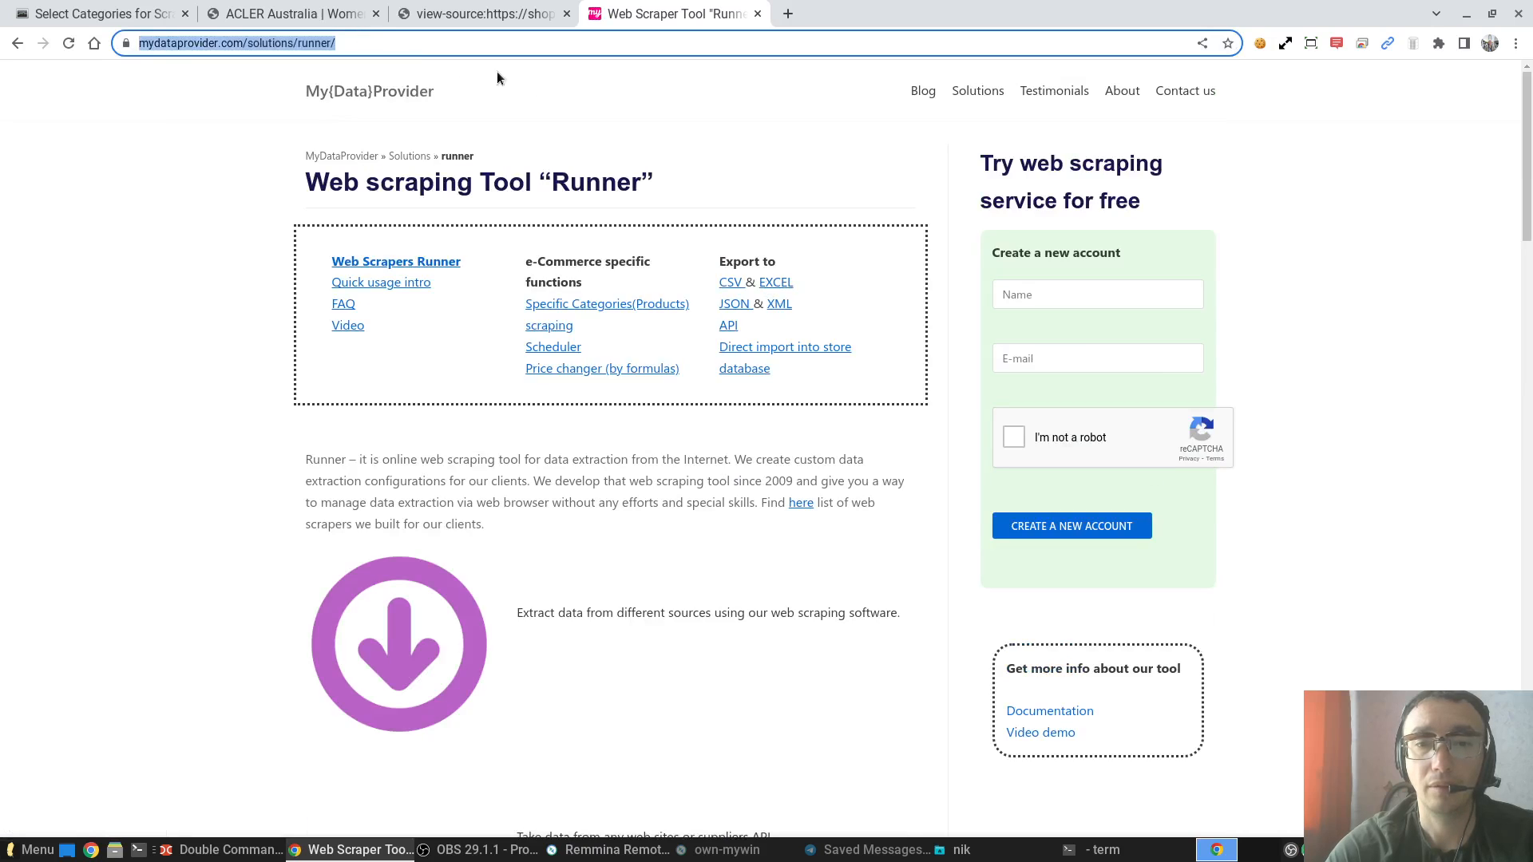
Open the Specific Categories(Products) scraping documentation and examine its custom categories and custom products management sections
click(588, 313)
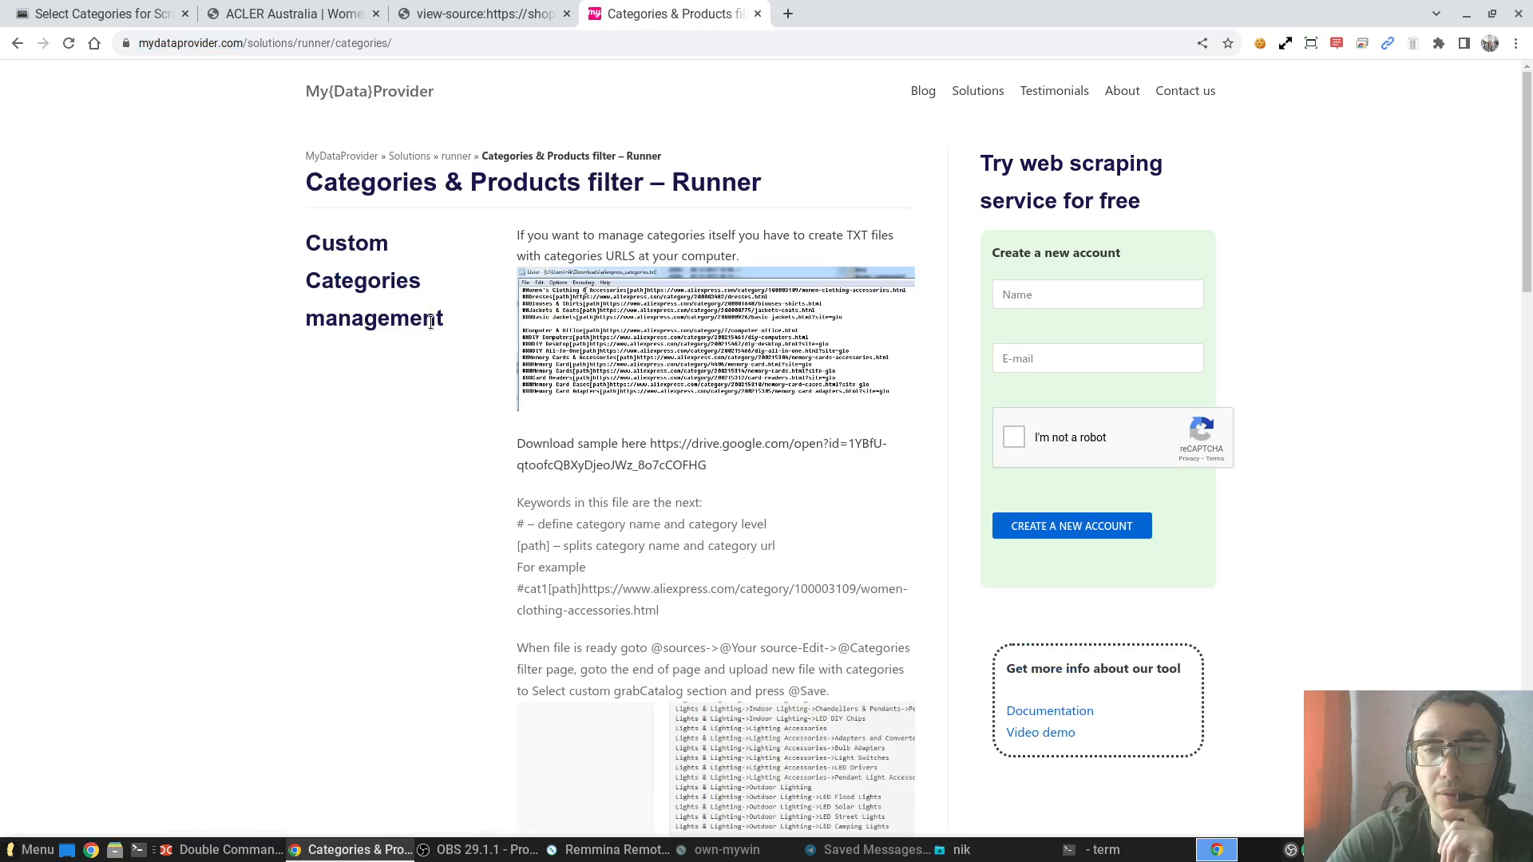
scroll(639, 351, down, 3)
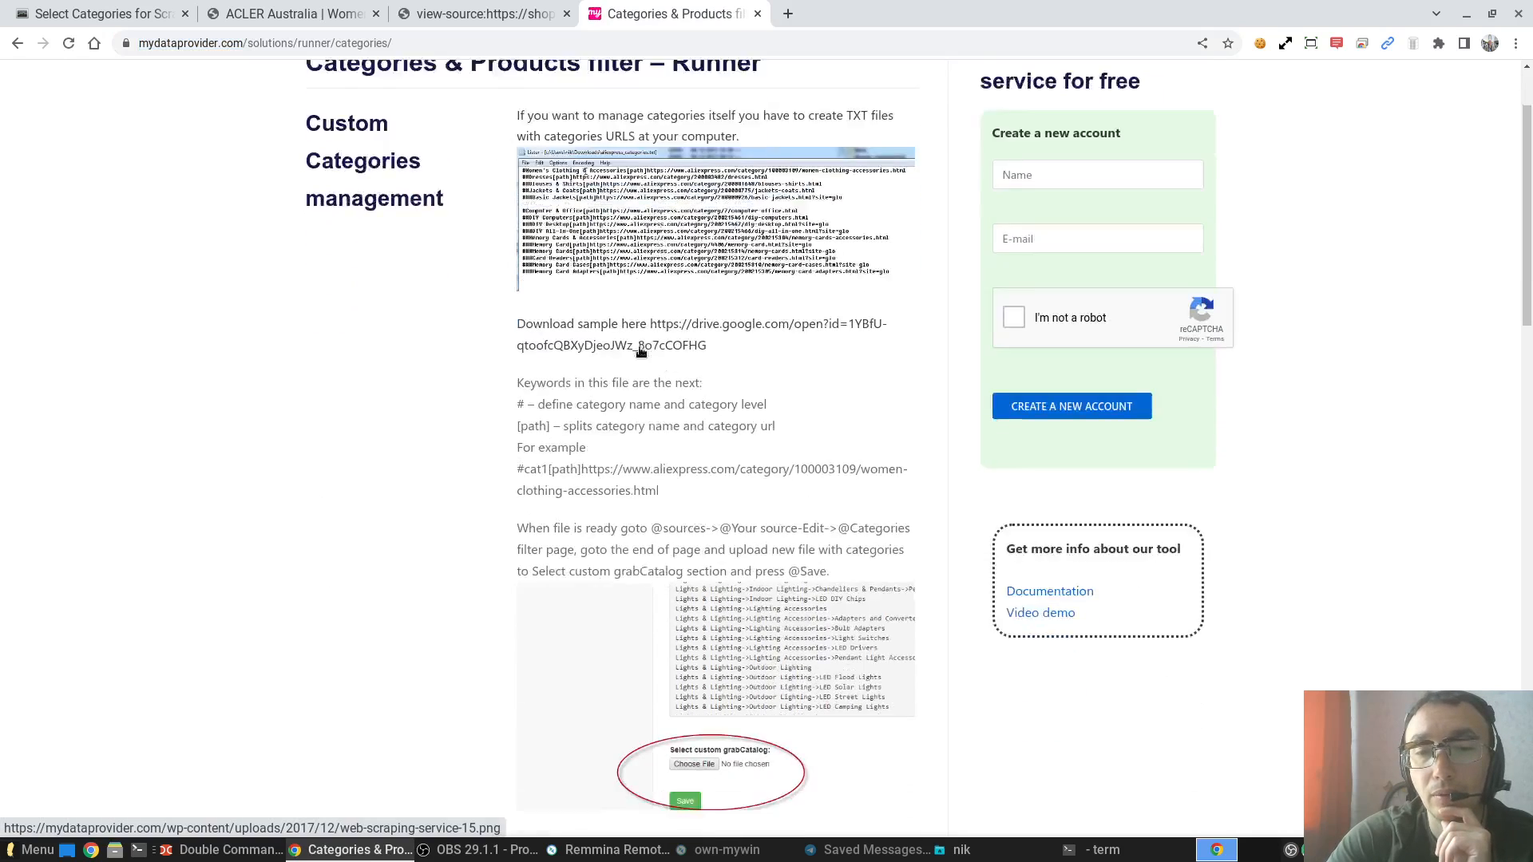
scroll(639, 353, down, 2)
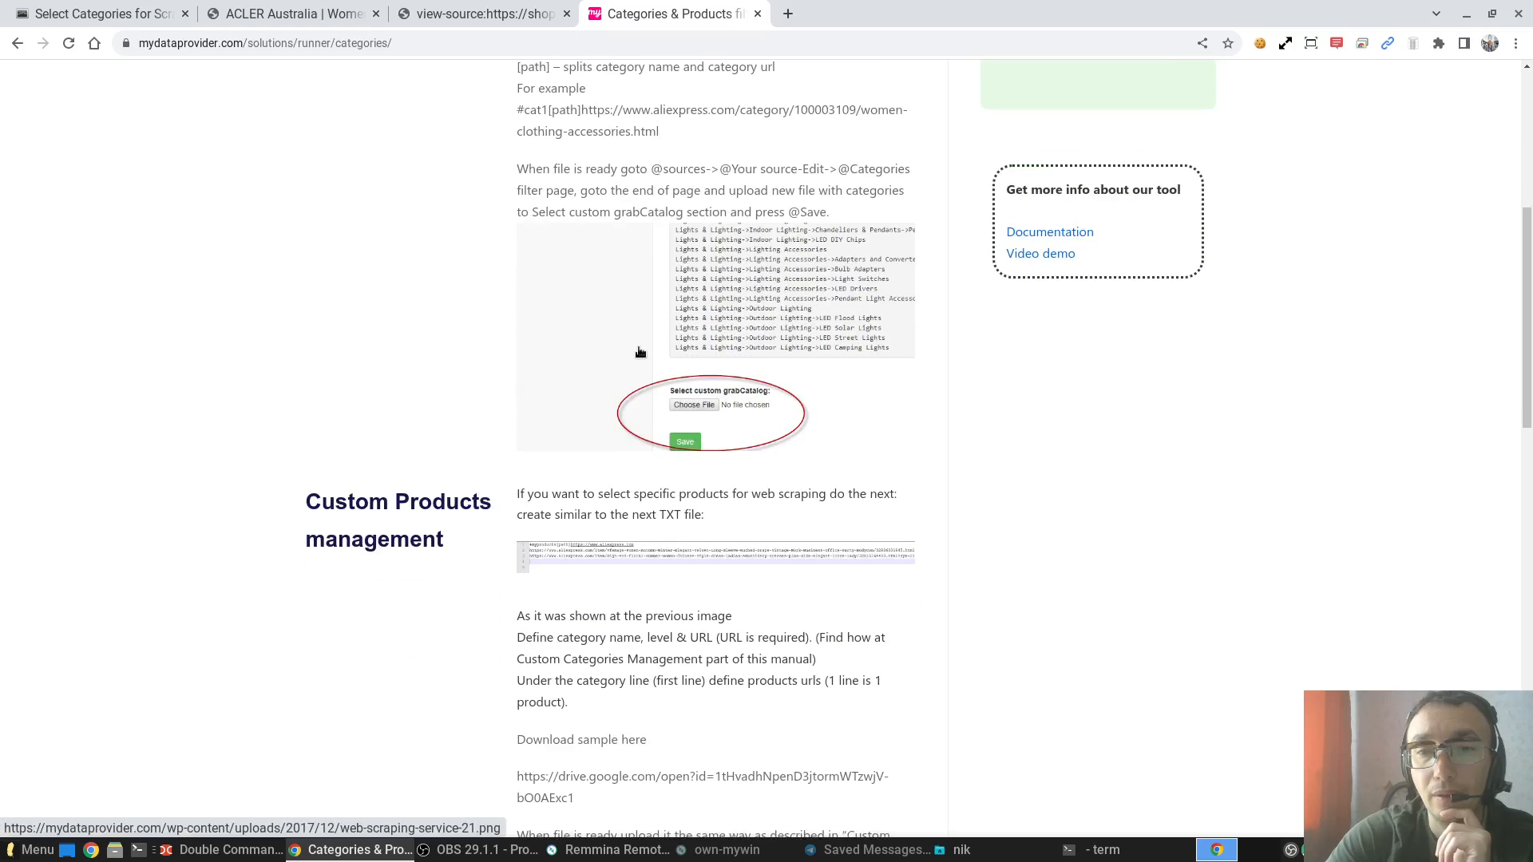
scroll(639, 352, up, 5)
scroll(563, 391, down, 6)
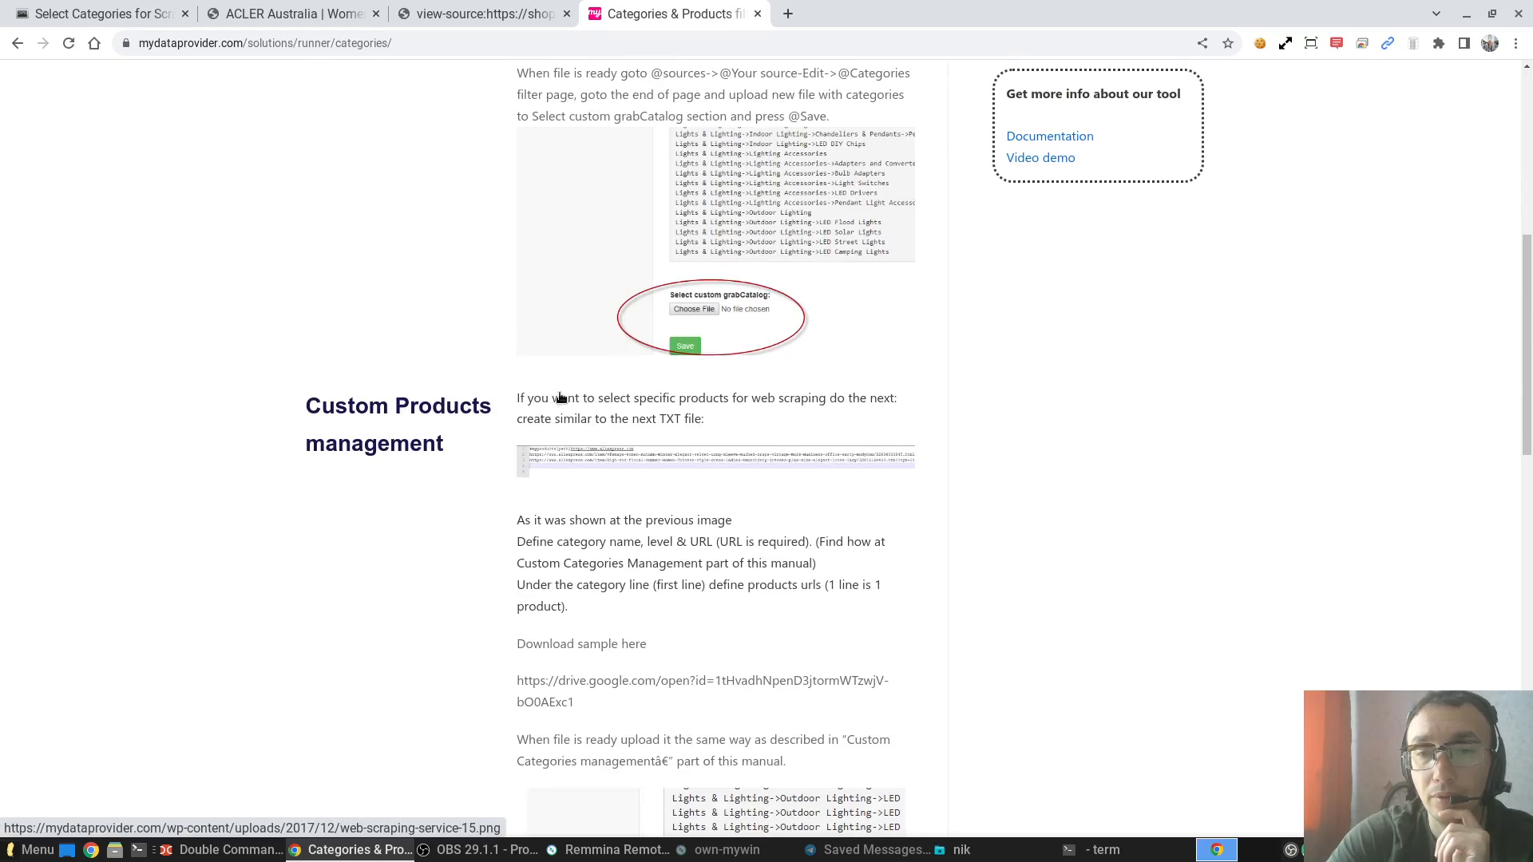
Return to the scraper's category settings and replace the category name before [path] in the custom categories list with my_category_name1
click(335, 13)
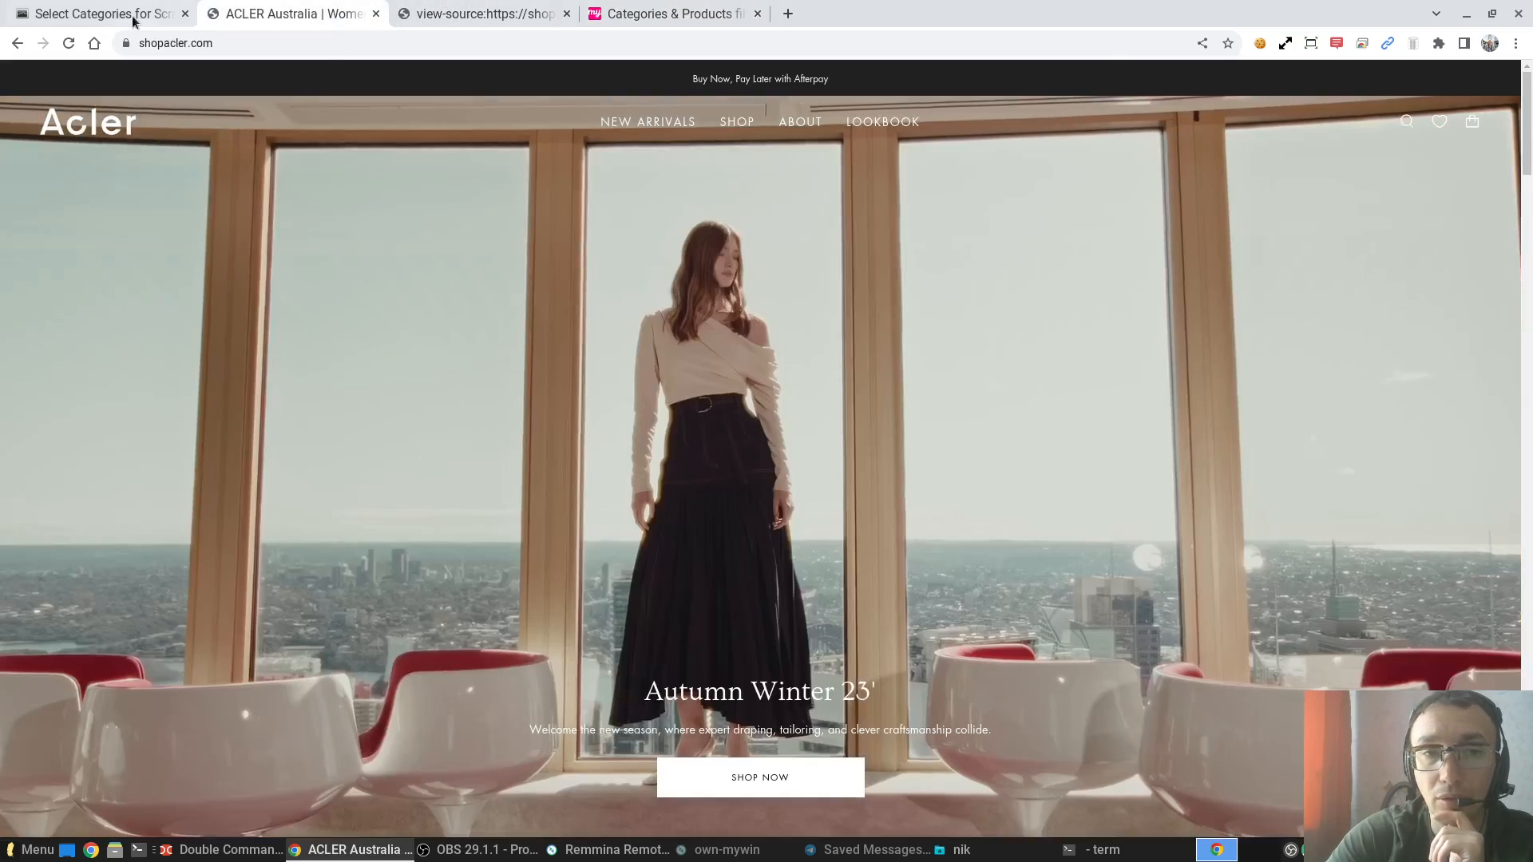
click(112, 14)
drag(393, 503, 254, 503)
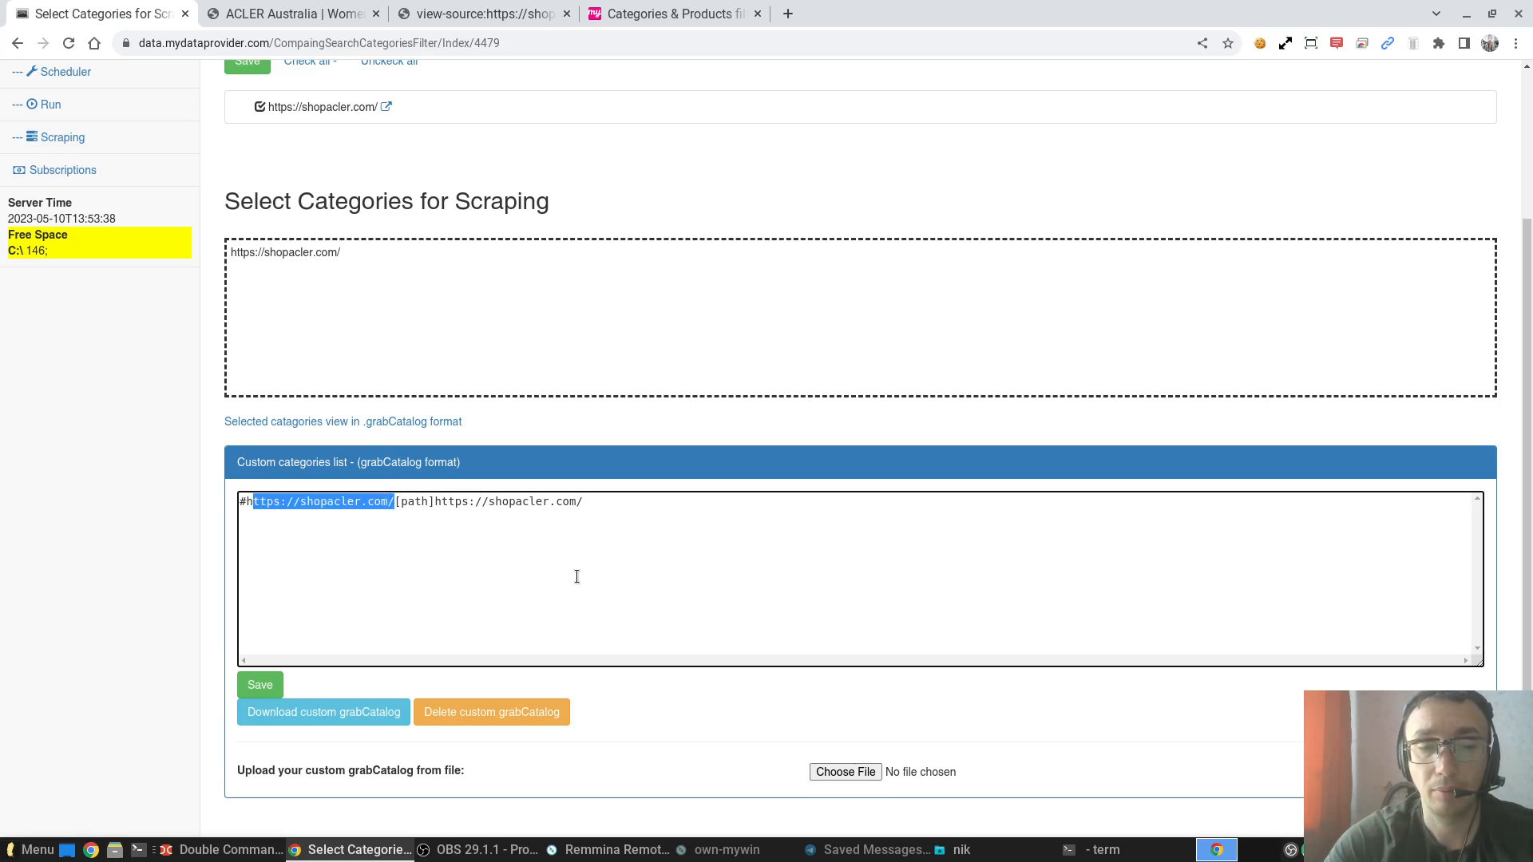
key(shift+Left)
text(my)
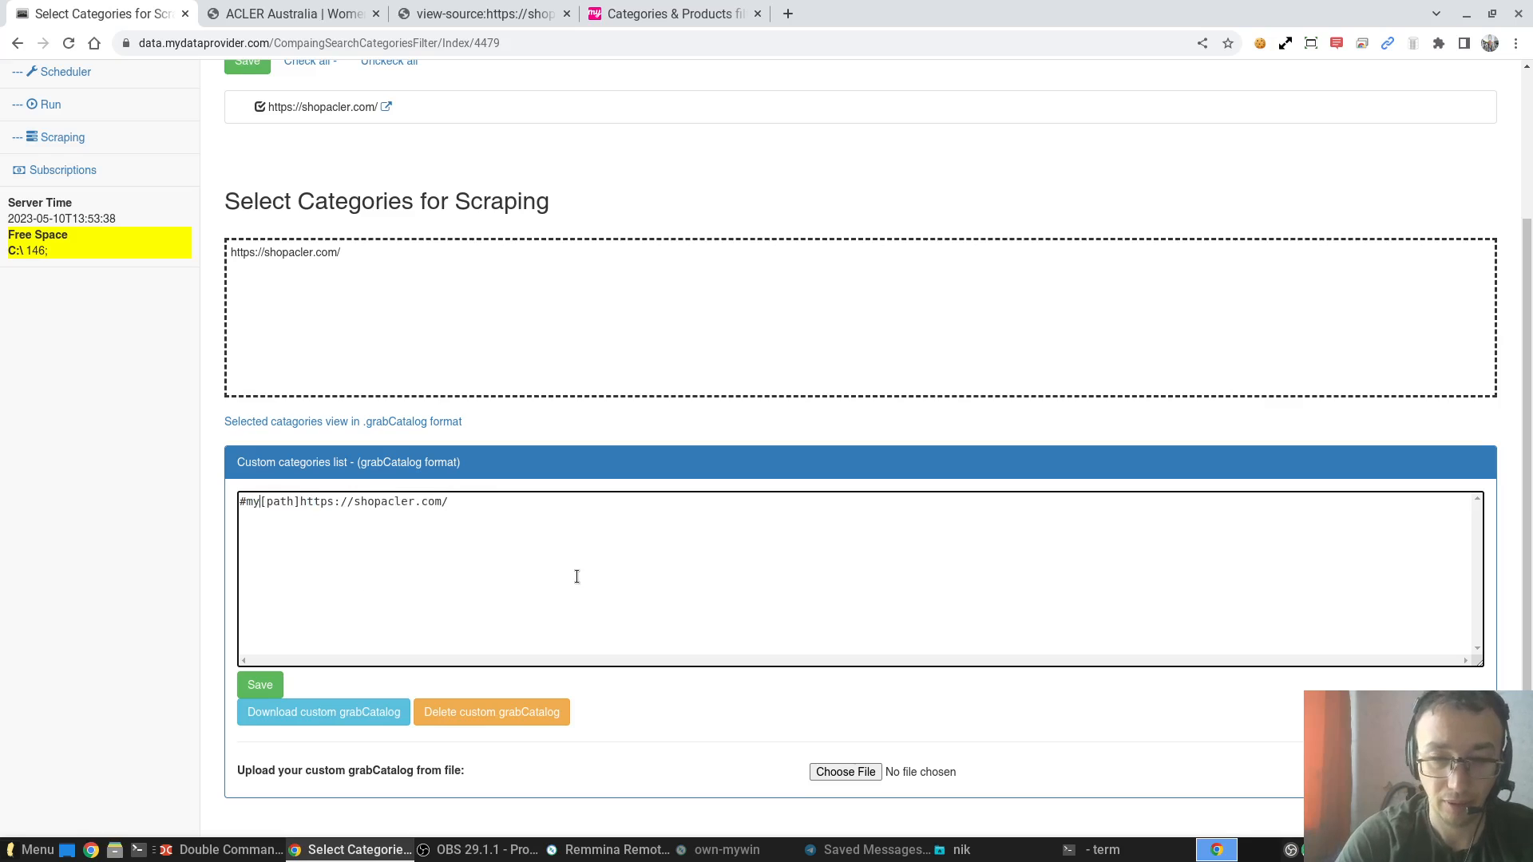
text(category)
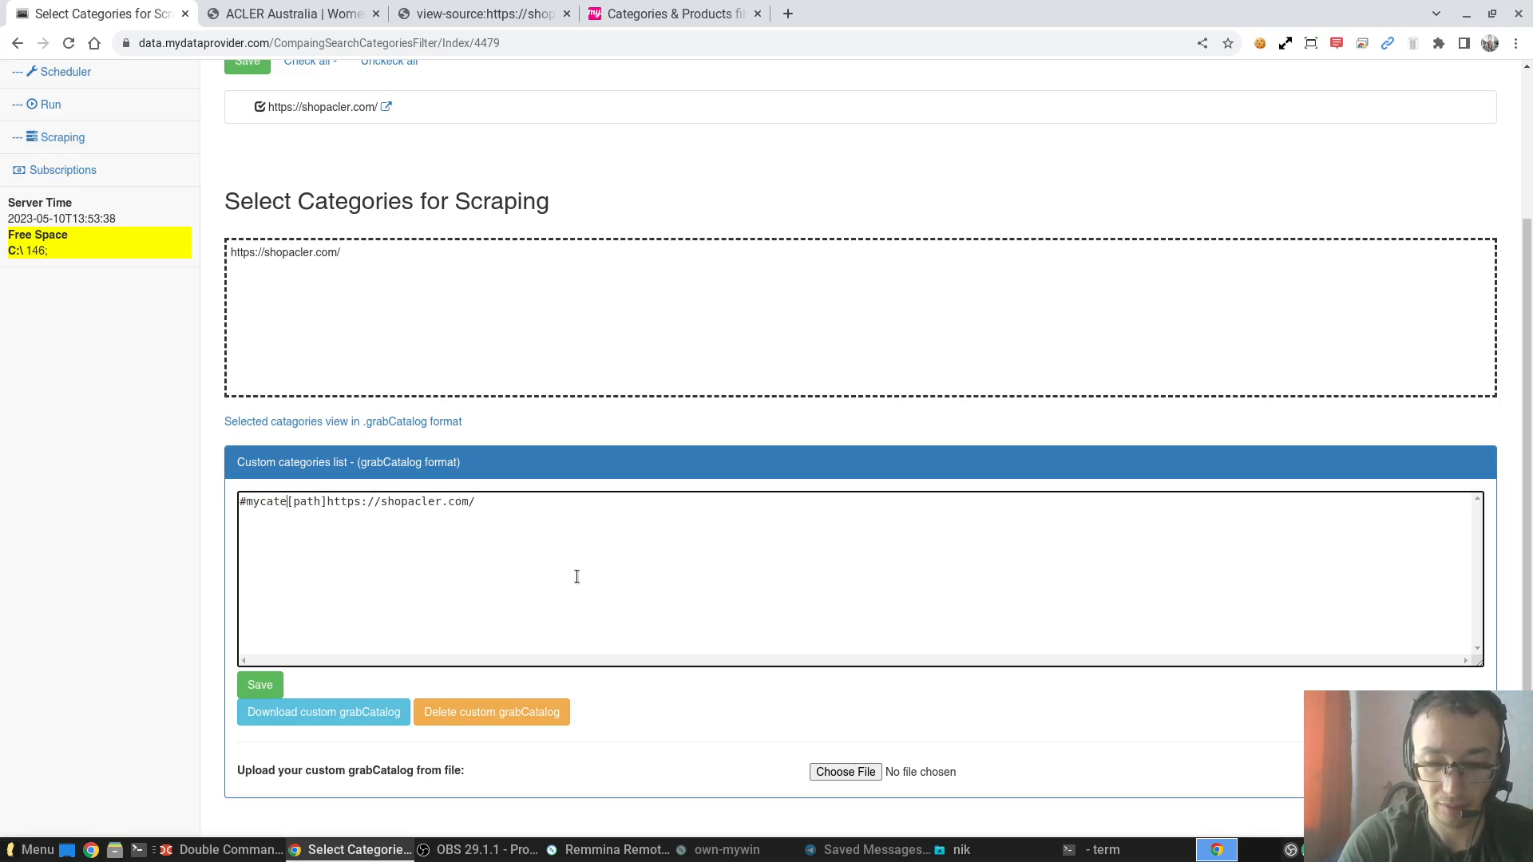
text(name1)
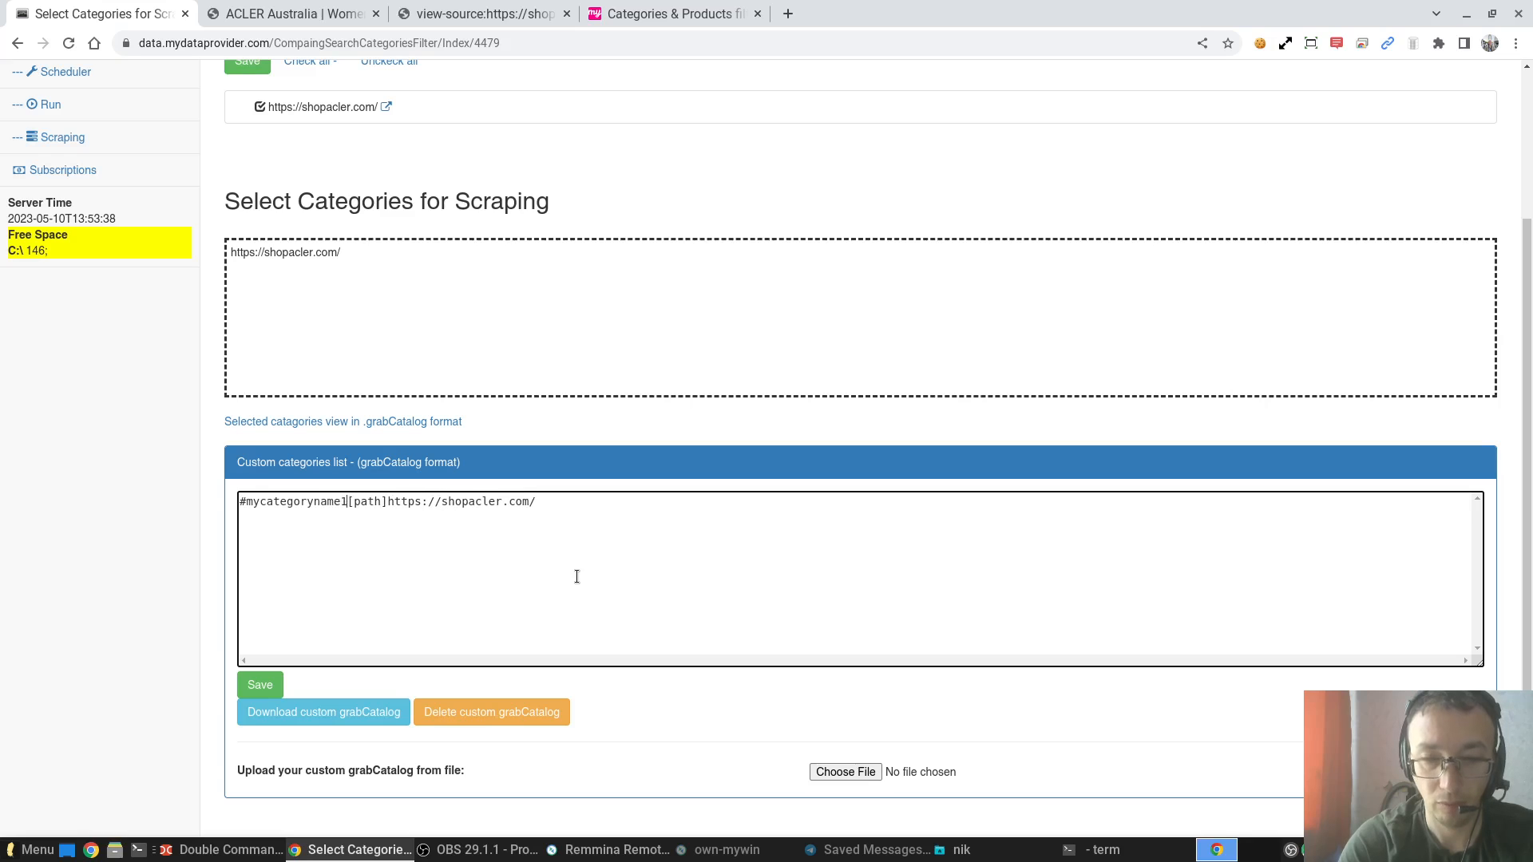
key(Left)
key(Left)
key(Left)
key(Left)
key(Left)
text(_)
text(_)
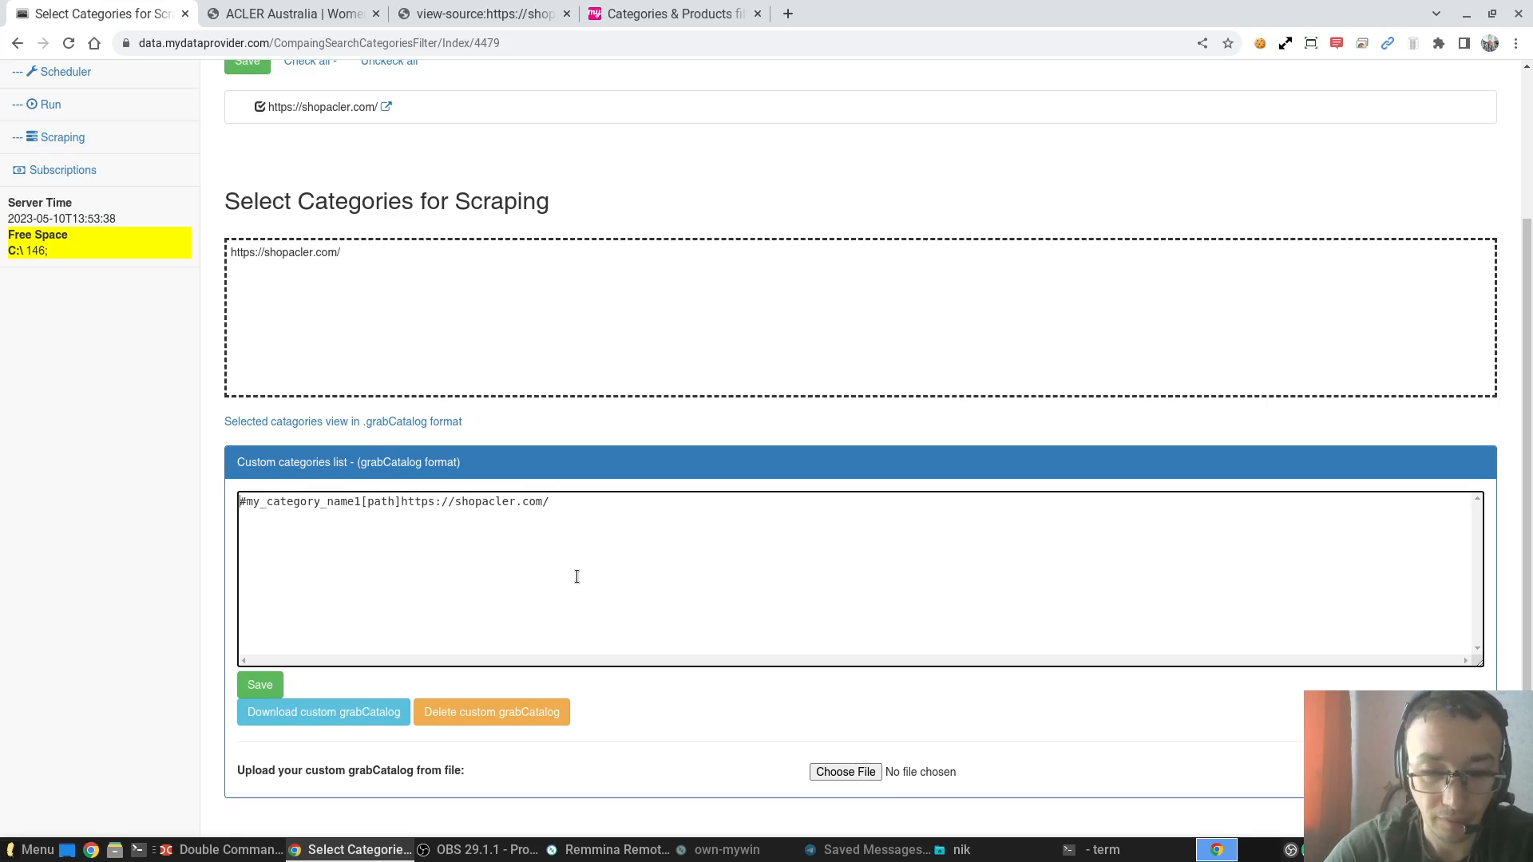
Insert Any_ into the custom category name so that it reads my_Any_category_name1
key(Home)
key(shift+Right)
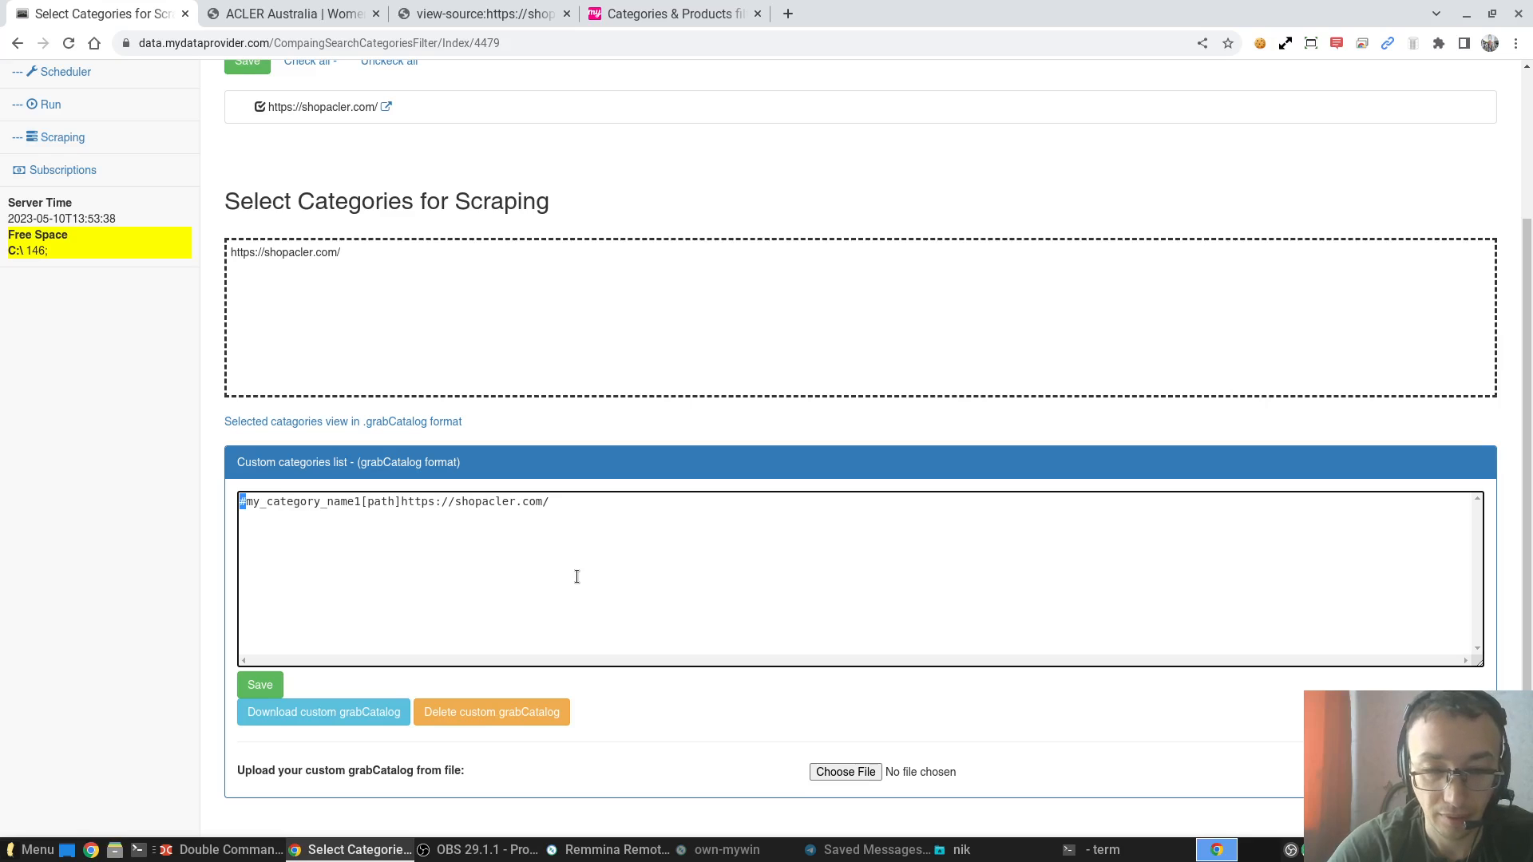
key(ctrl+shift+Right)
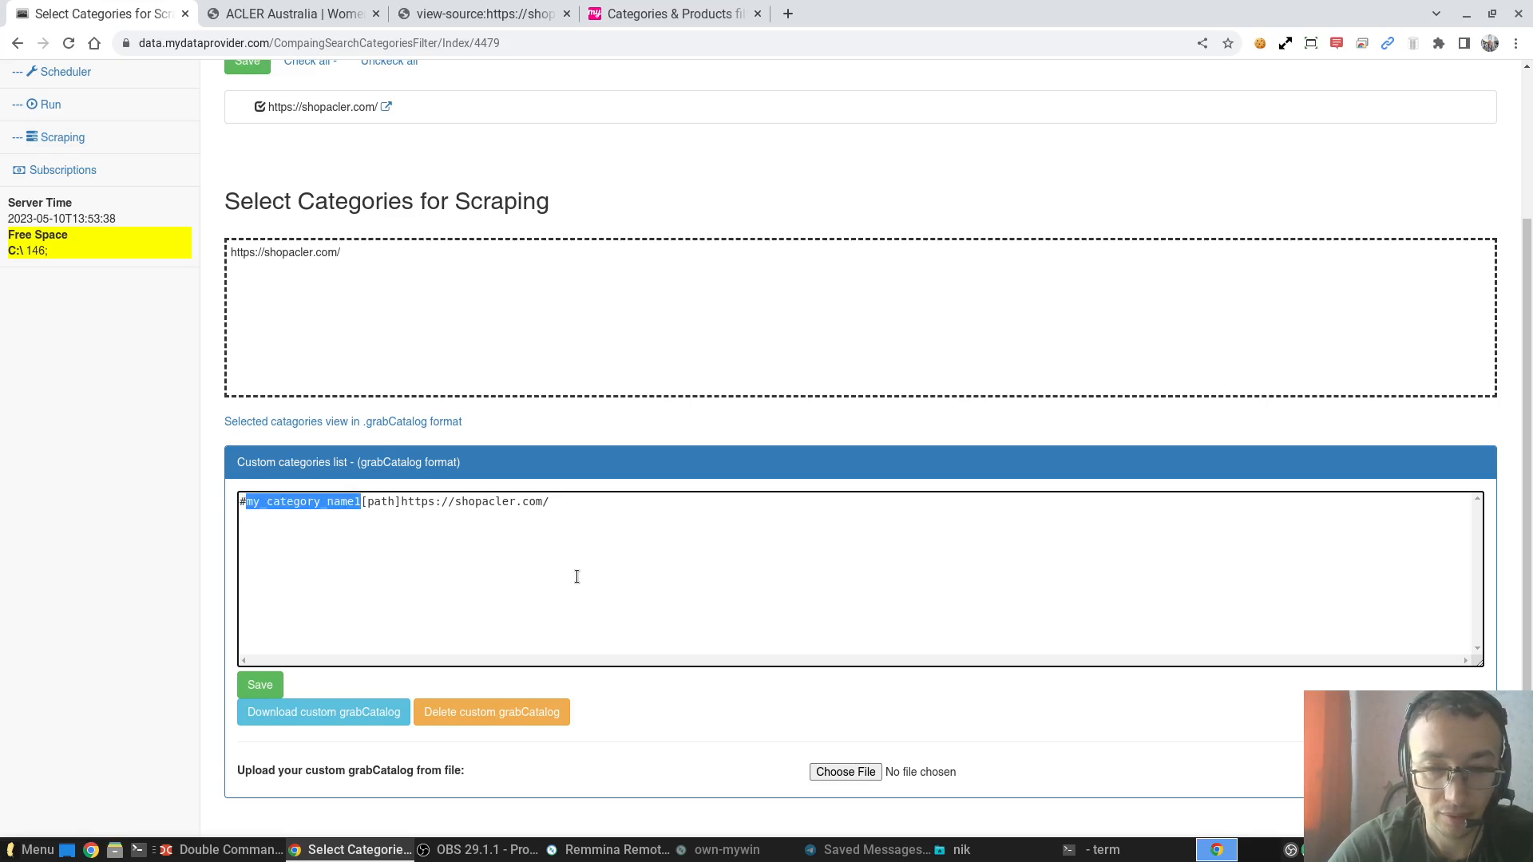
key(Right)
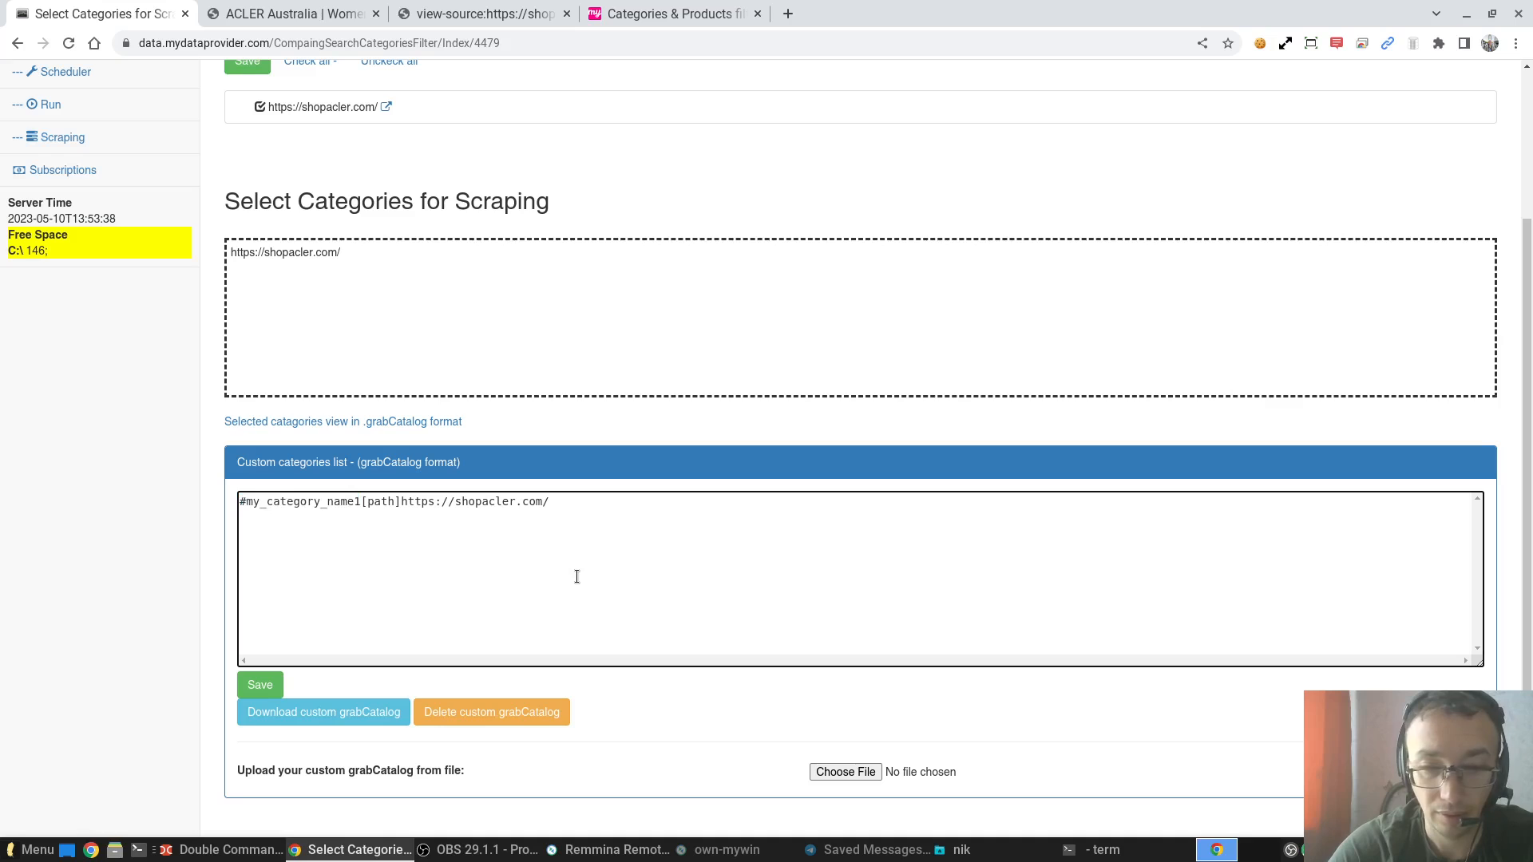
text(Any)
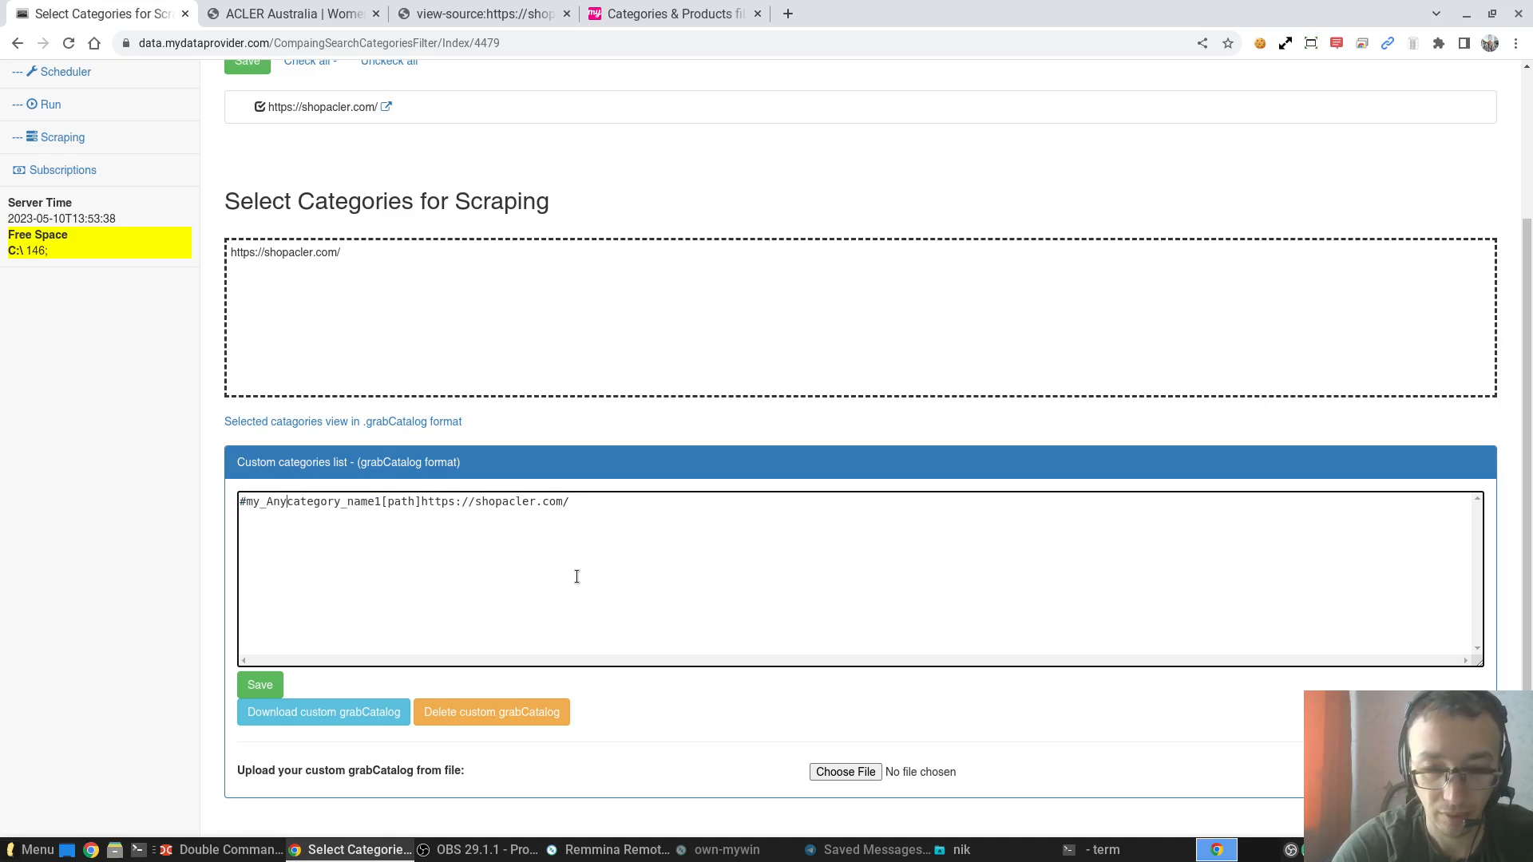
text(_)
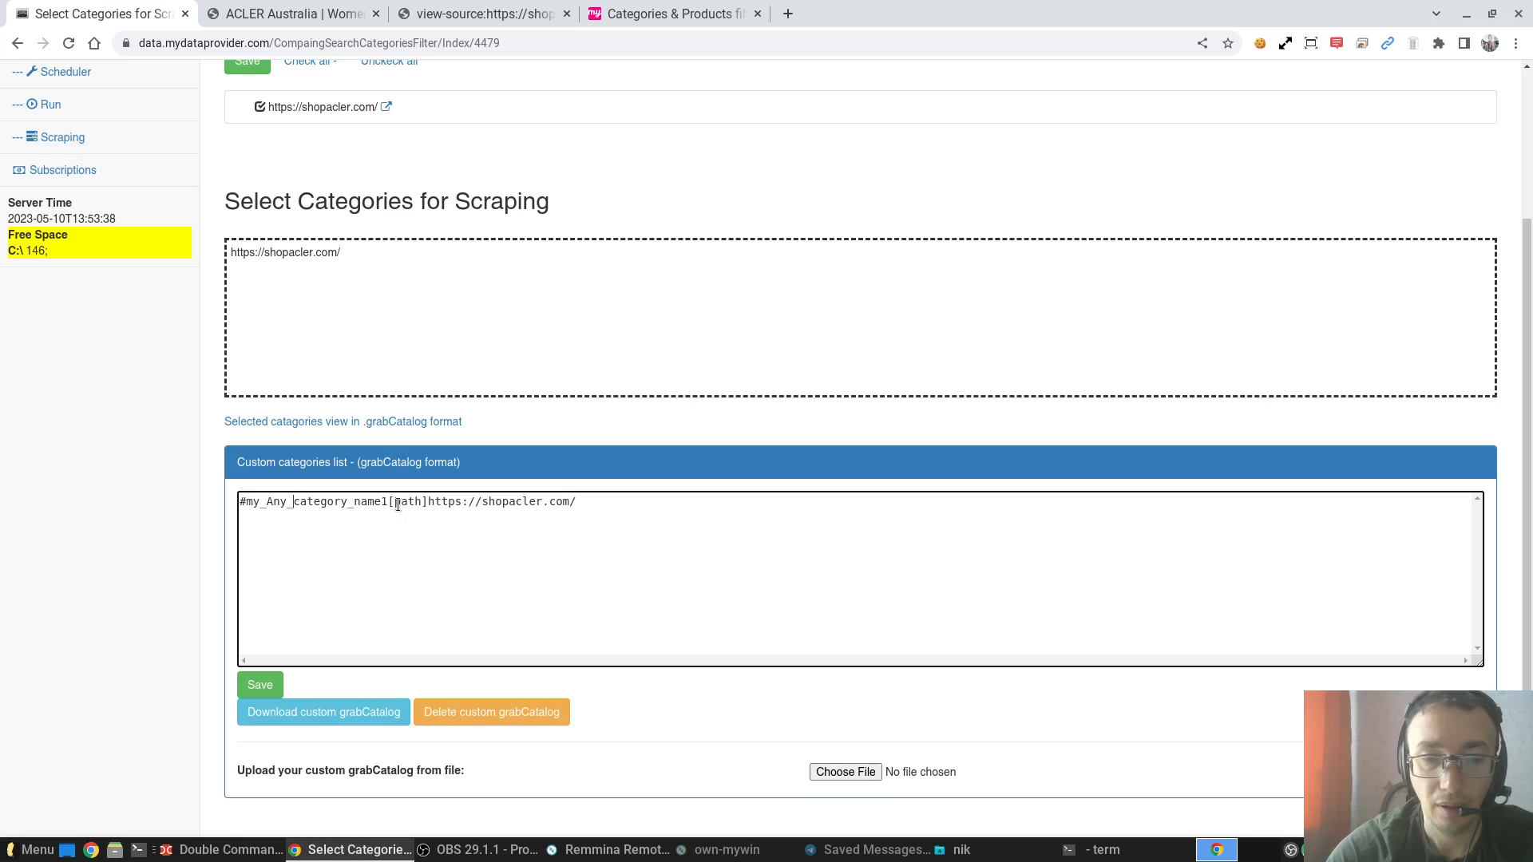
Check the [path] part and the store URL of the custom category line, and save the custom categories list
drag(389, 501, 590, 502)
click(474, 550)
click(586, 506)
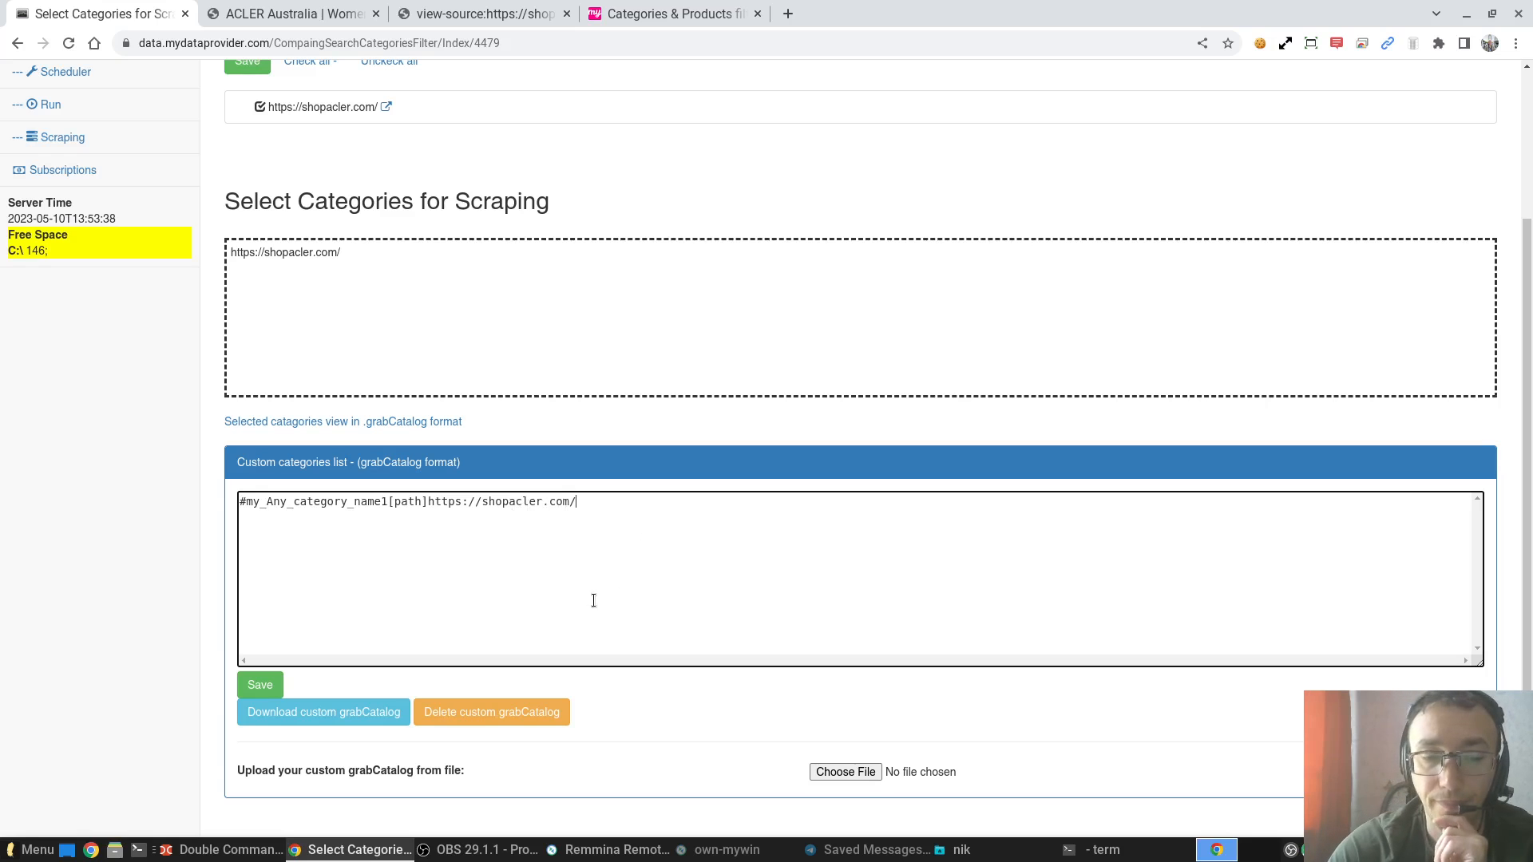
click(259, 685)
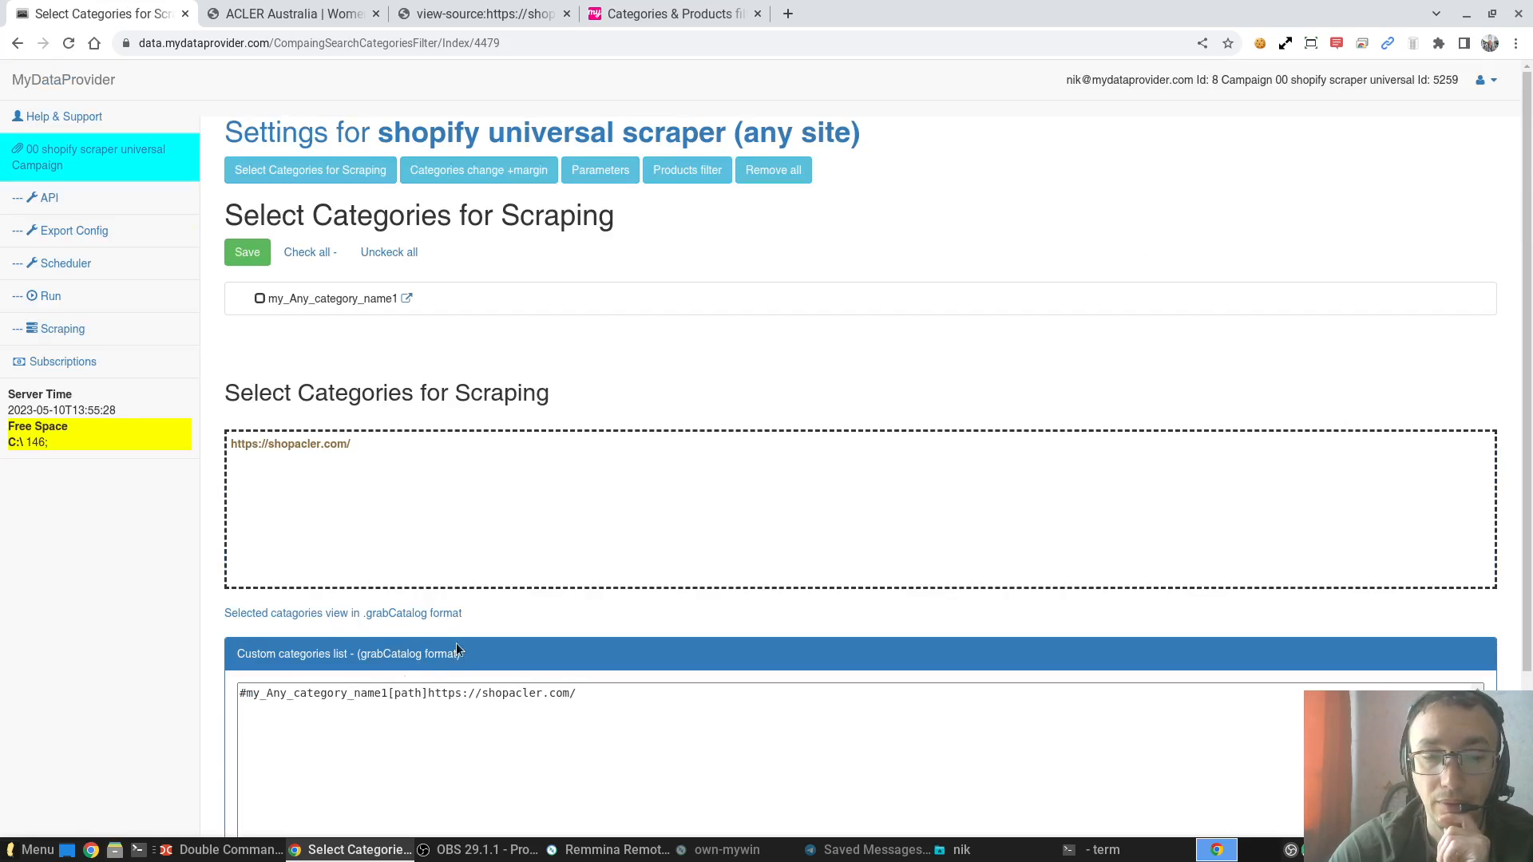
Select the my_Any_category_name1 category for scraping and save the category selection
scroll(451, 653, down, 5)
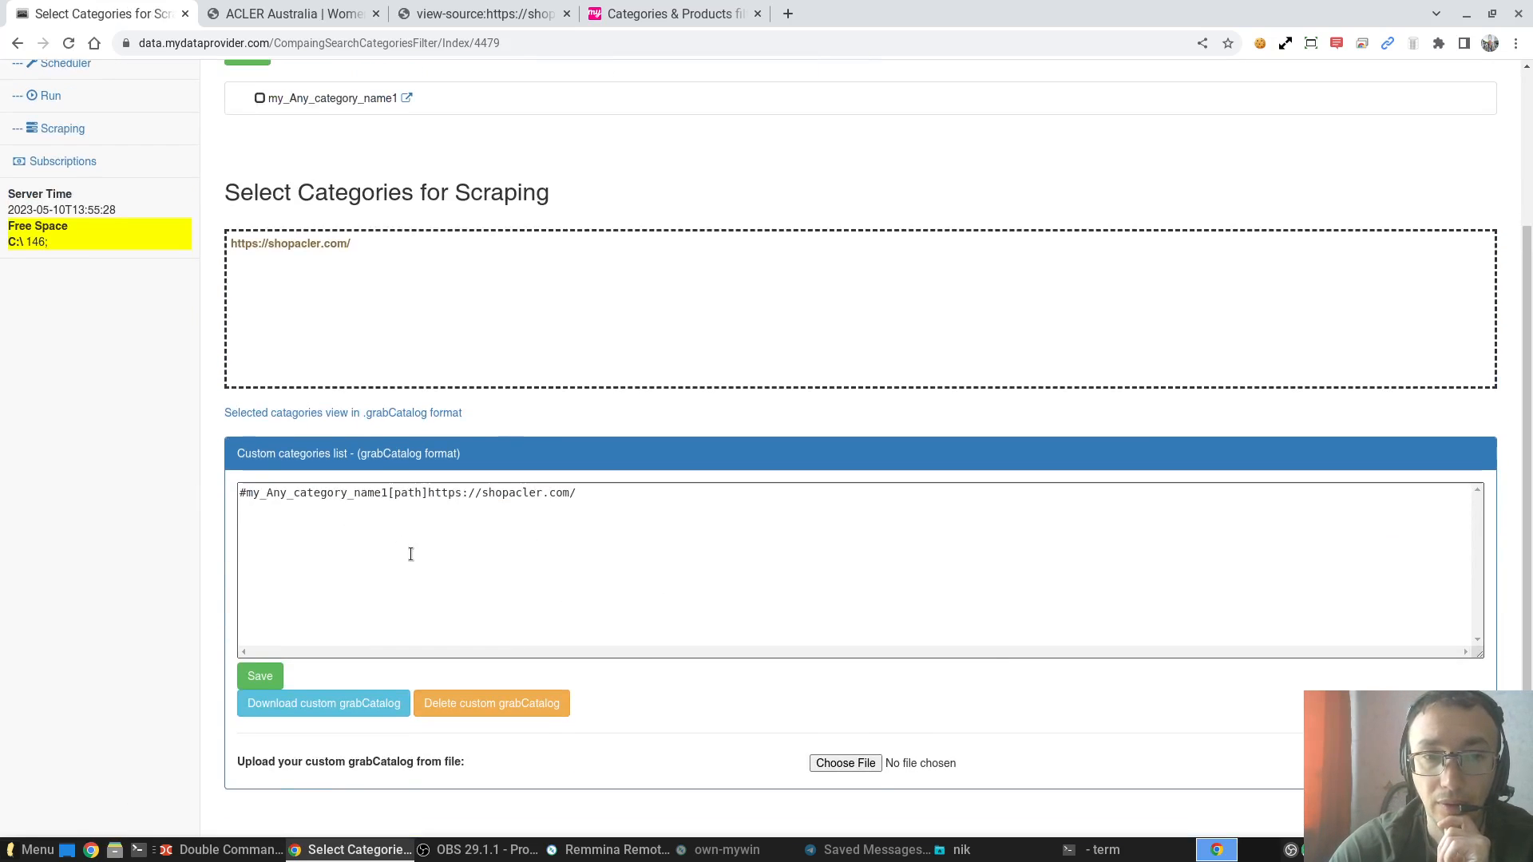
scroll(409, 552, up, 5)
click(260, 290)
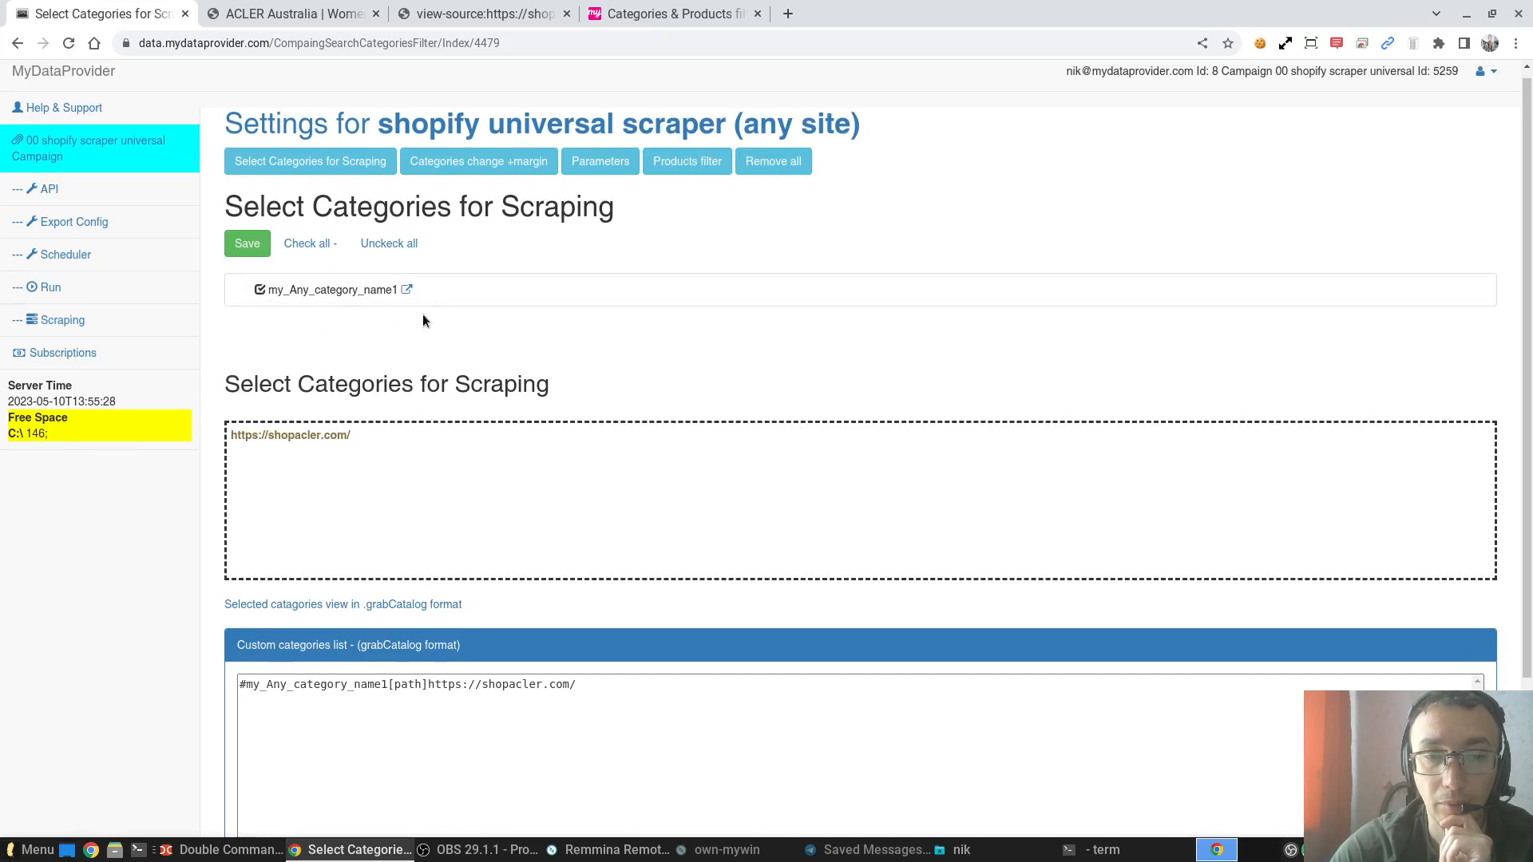
click(247, 243)
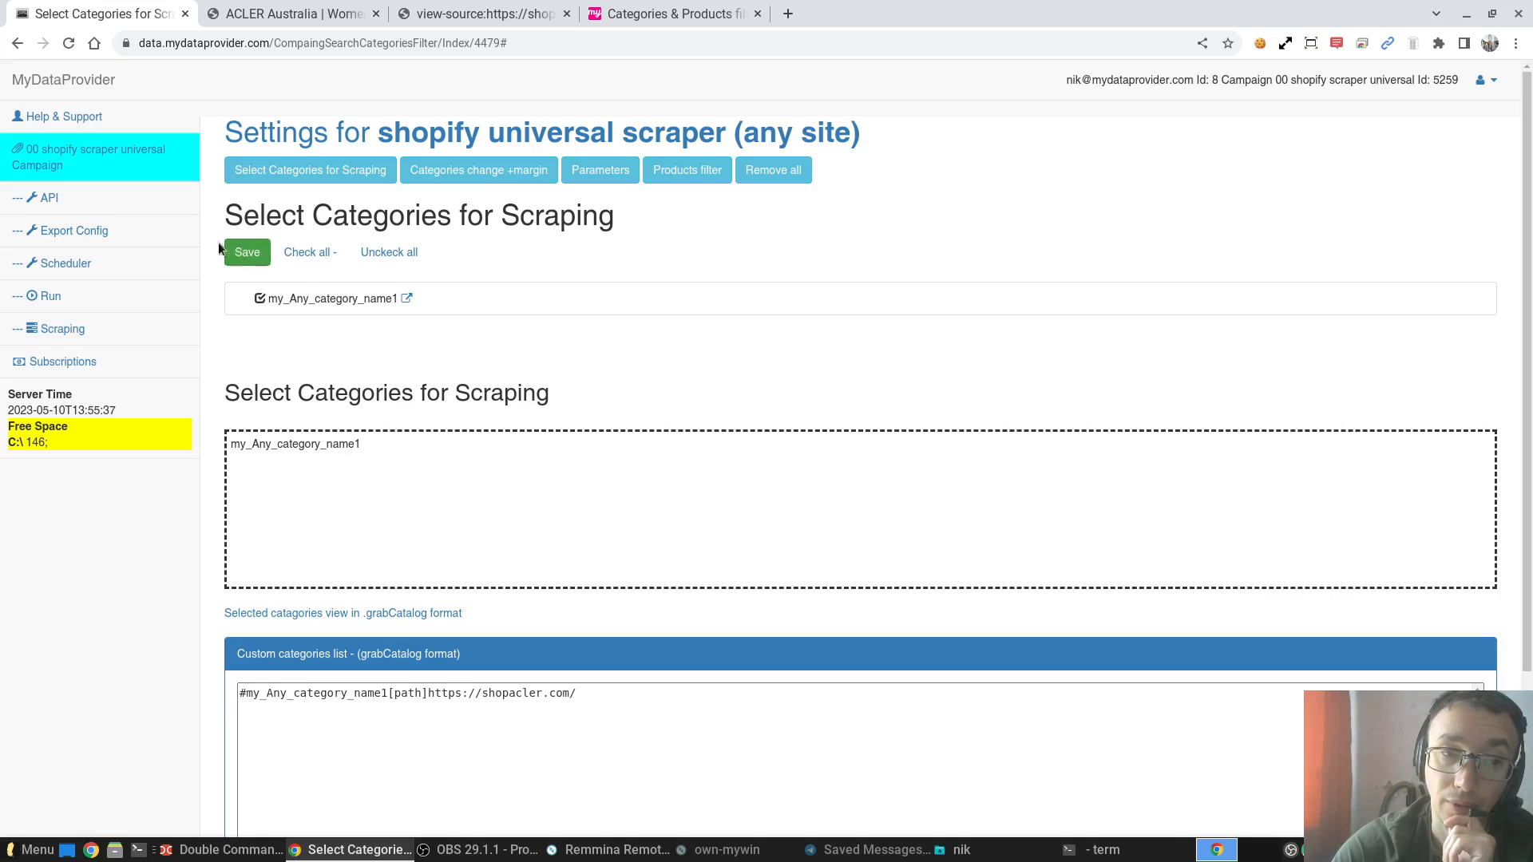
Open the campaign's export configuration and look through the available file export variants
click(128, 229)
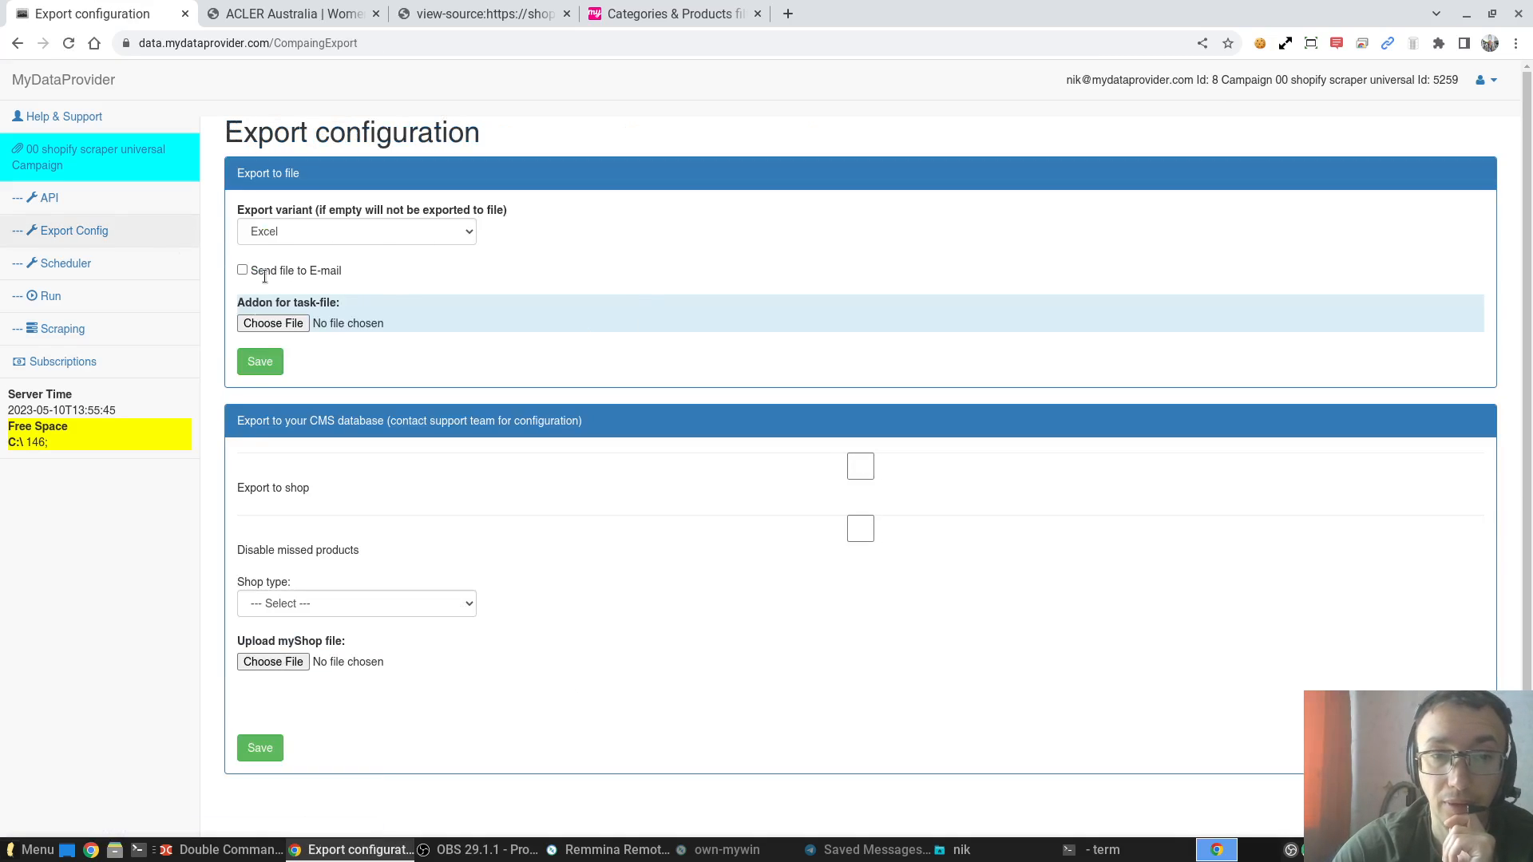
click(327, 230)
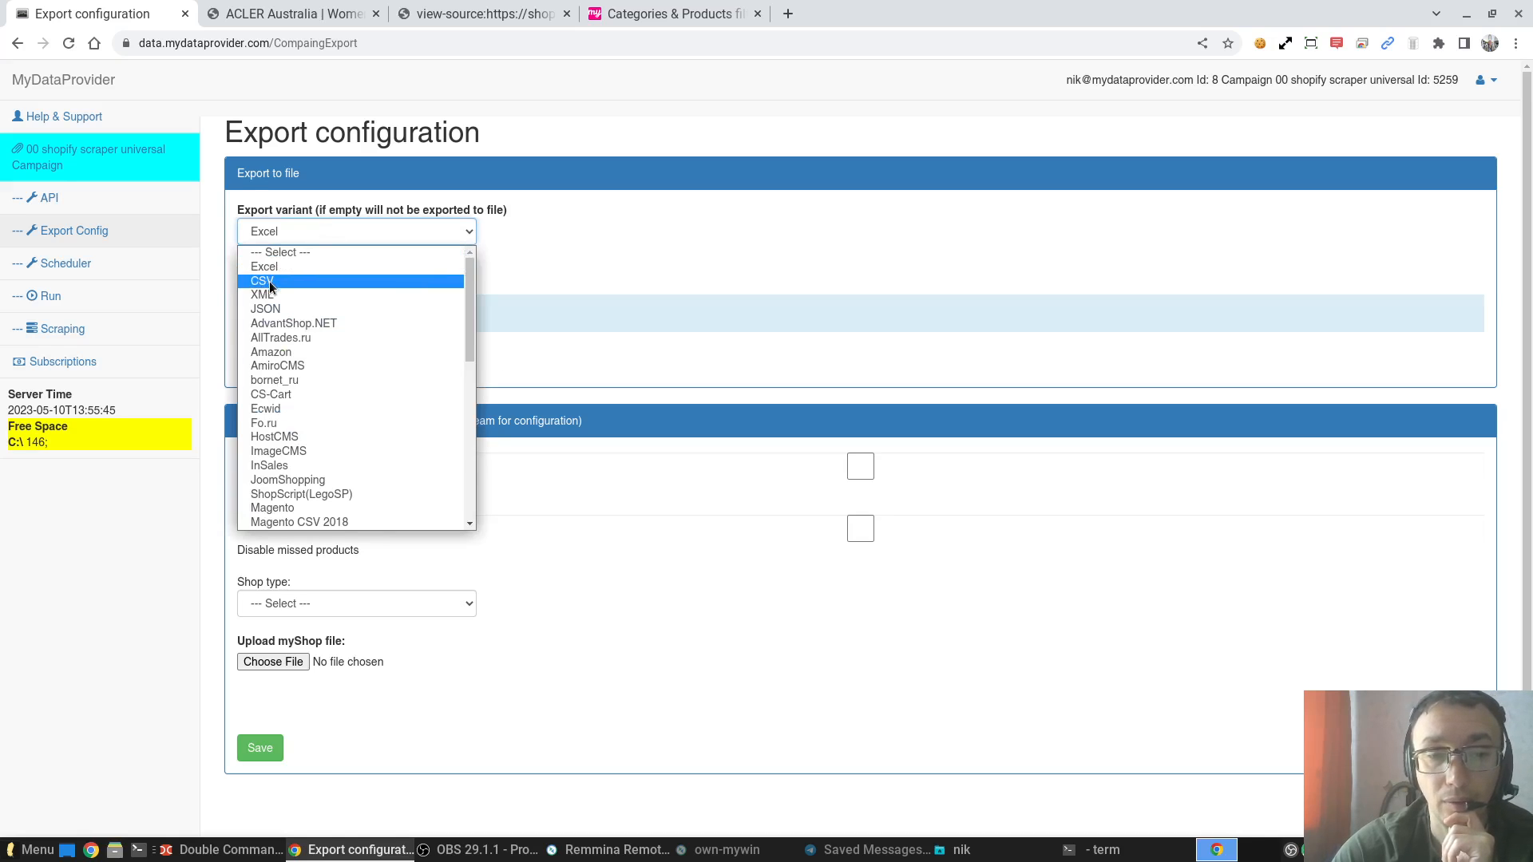
scroll(309, 367, down, 3)
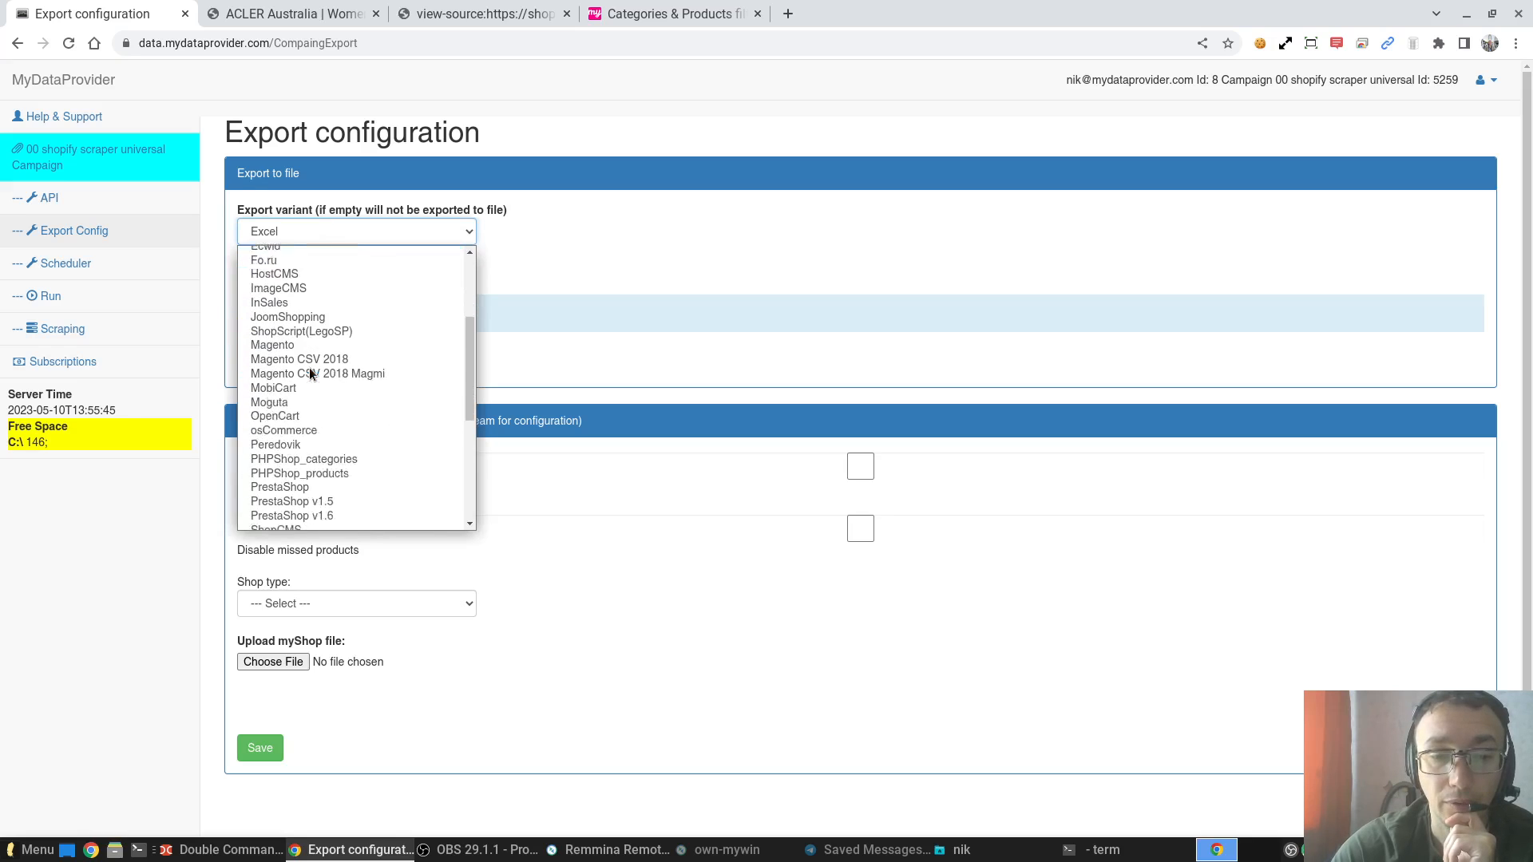
scroll(307, 375, down, 2)
scroll(296, 399, down, 2)
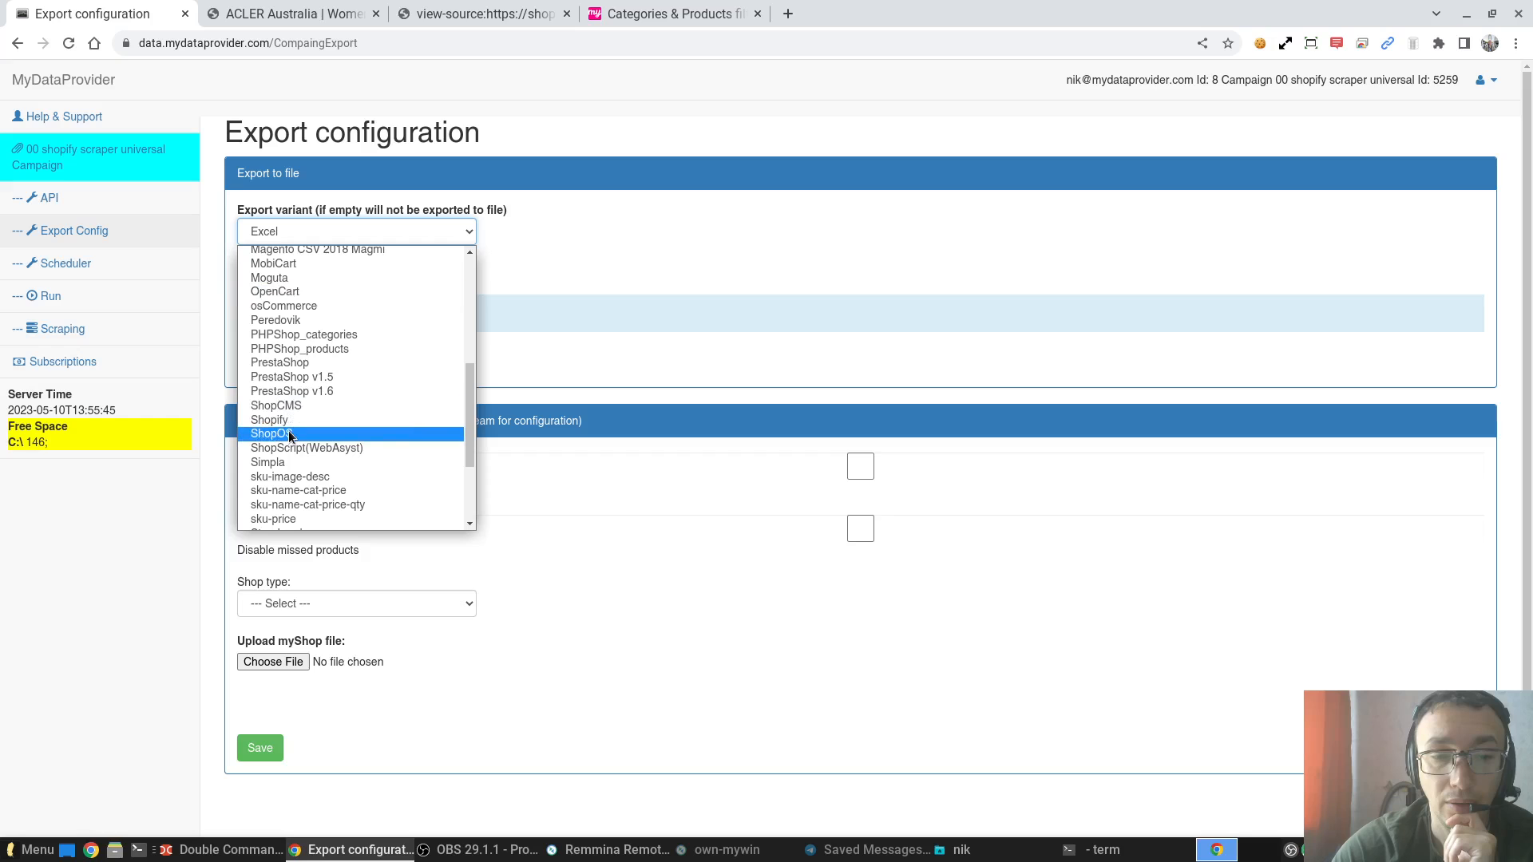
Set the file export variant to Shopify, and switch it to CSV
click(286, 425)
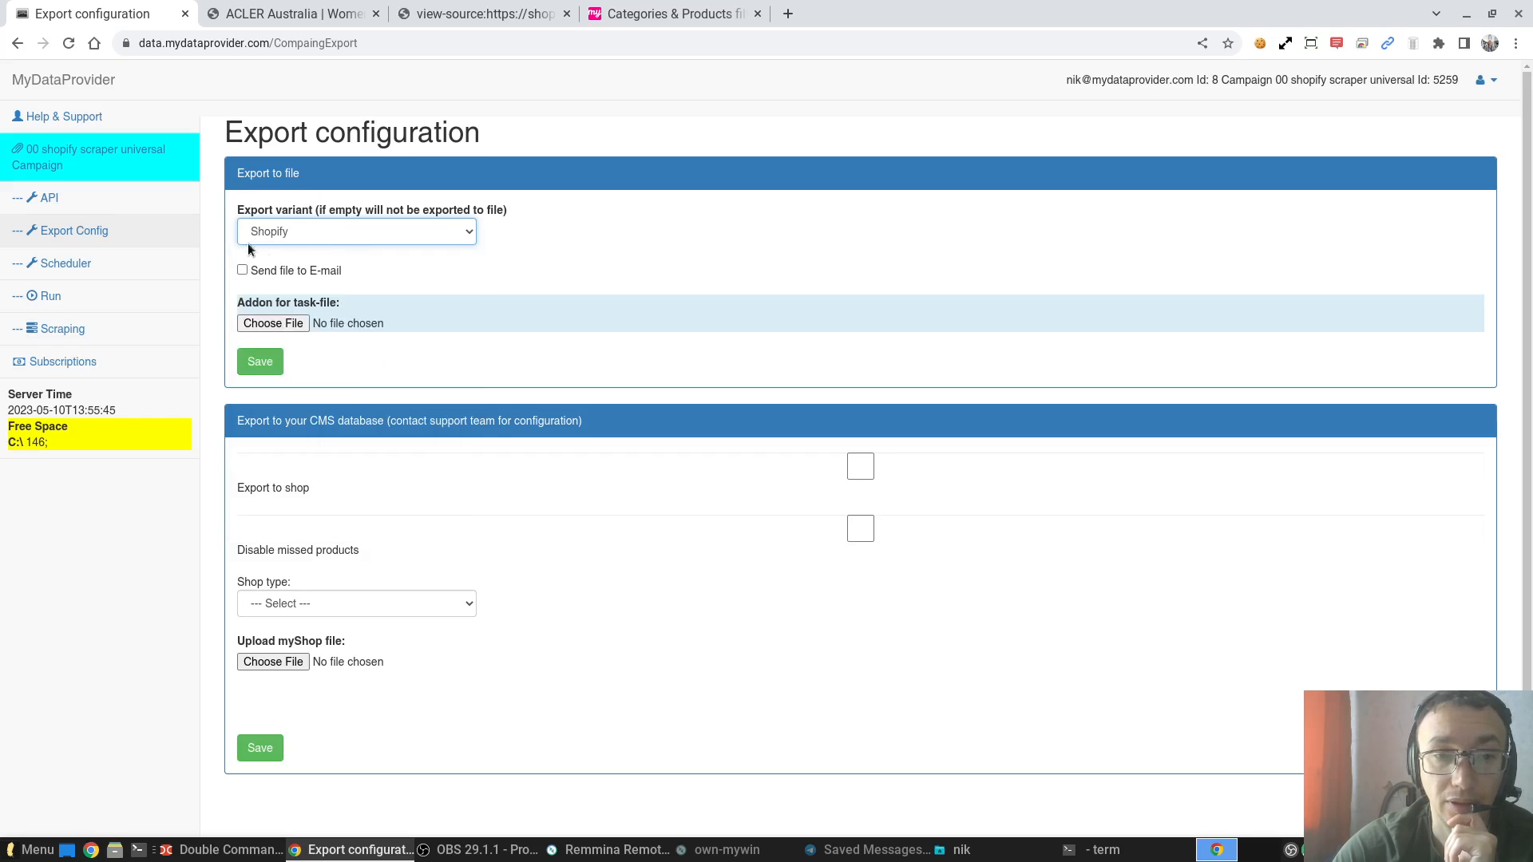
click(347, 238)
scroll(356, 309, up, 5)
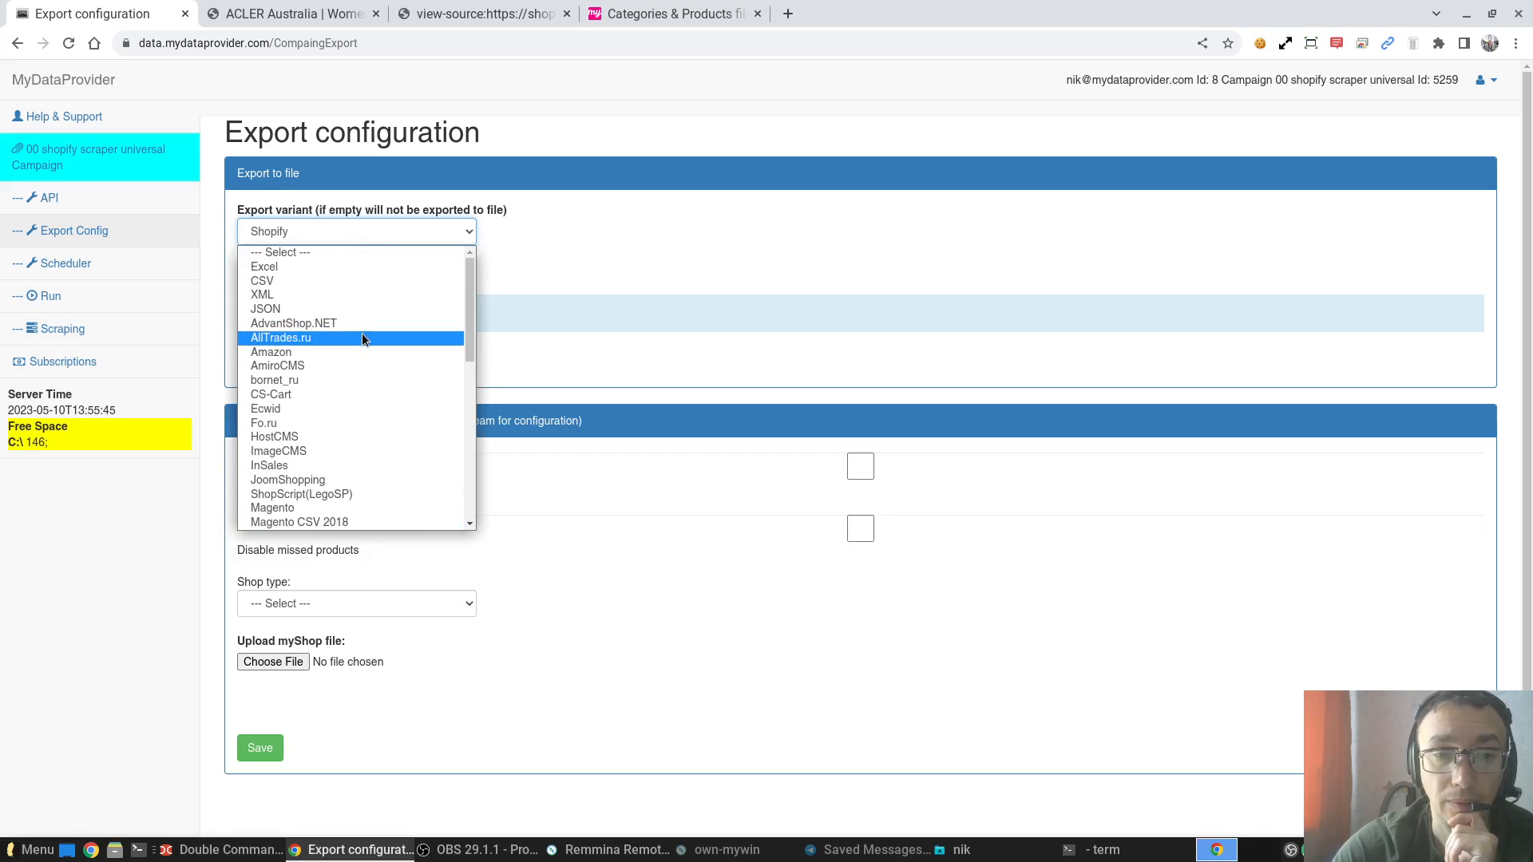
click(286, 280)
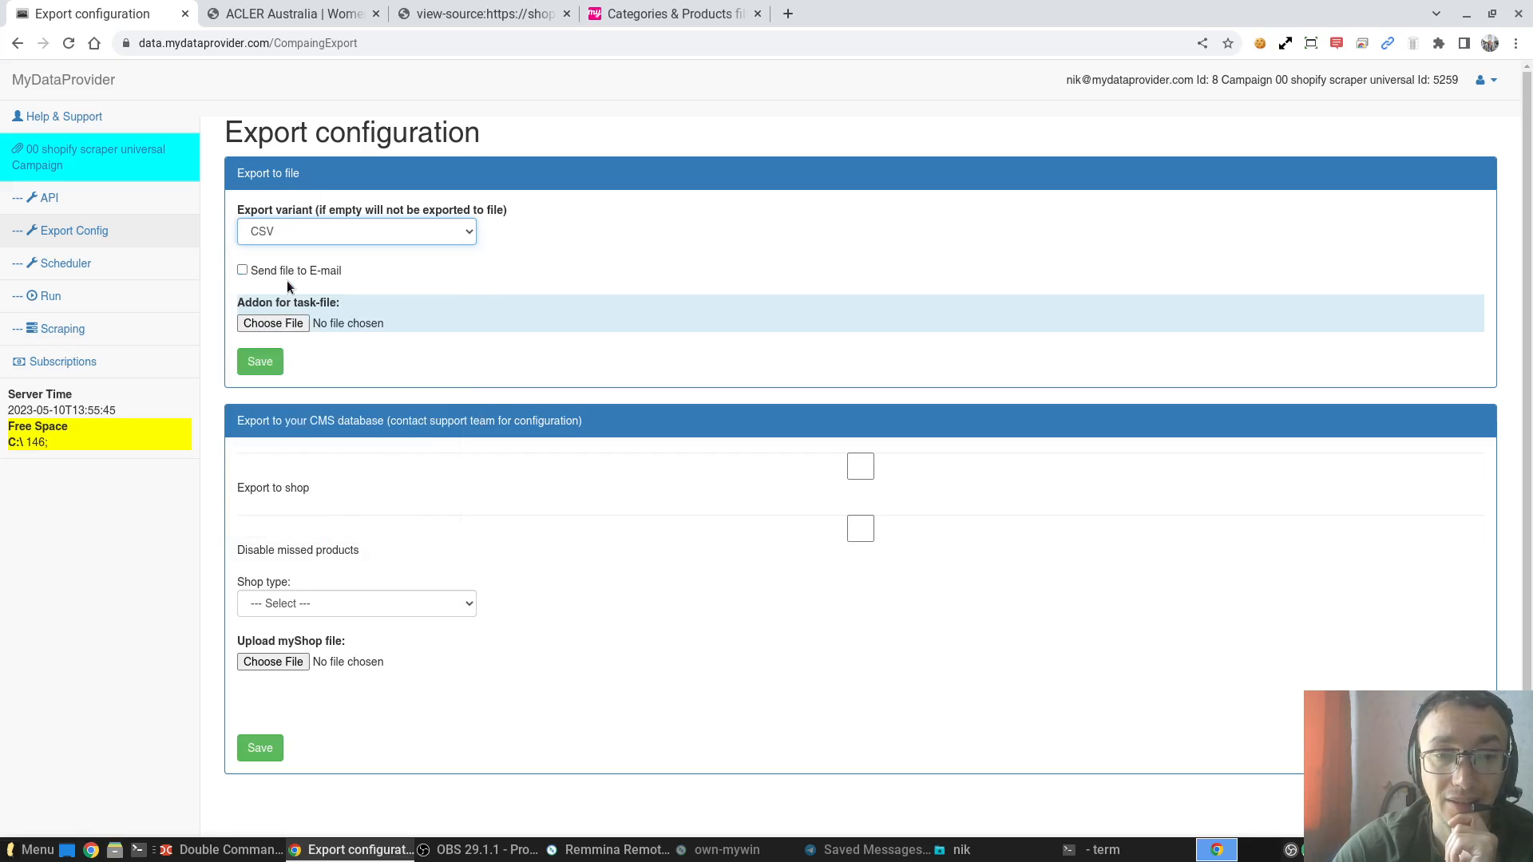
Change the file export variant back to Shopify, and switch it to XML
click(294, 236)
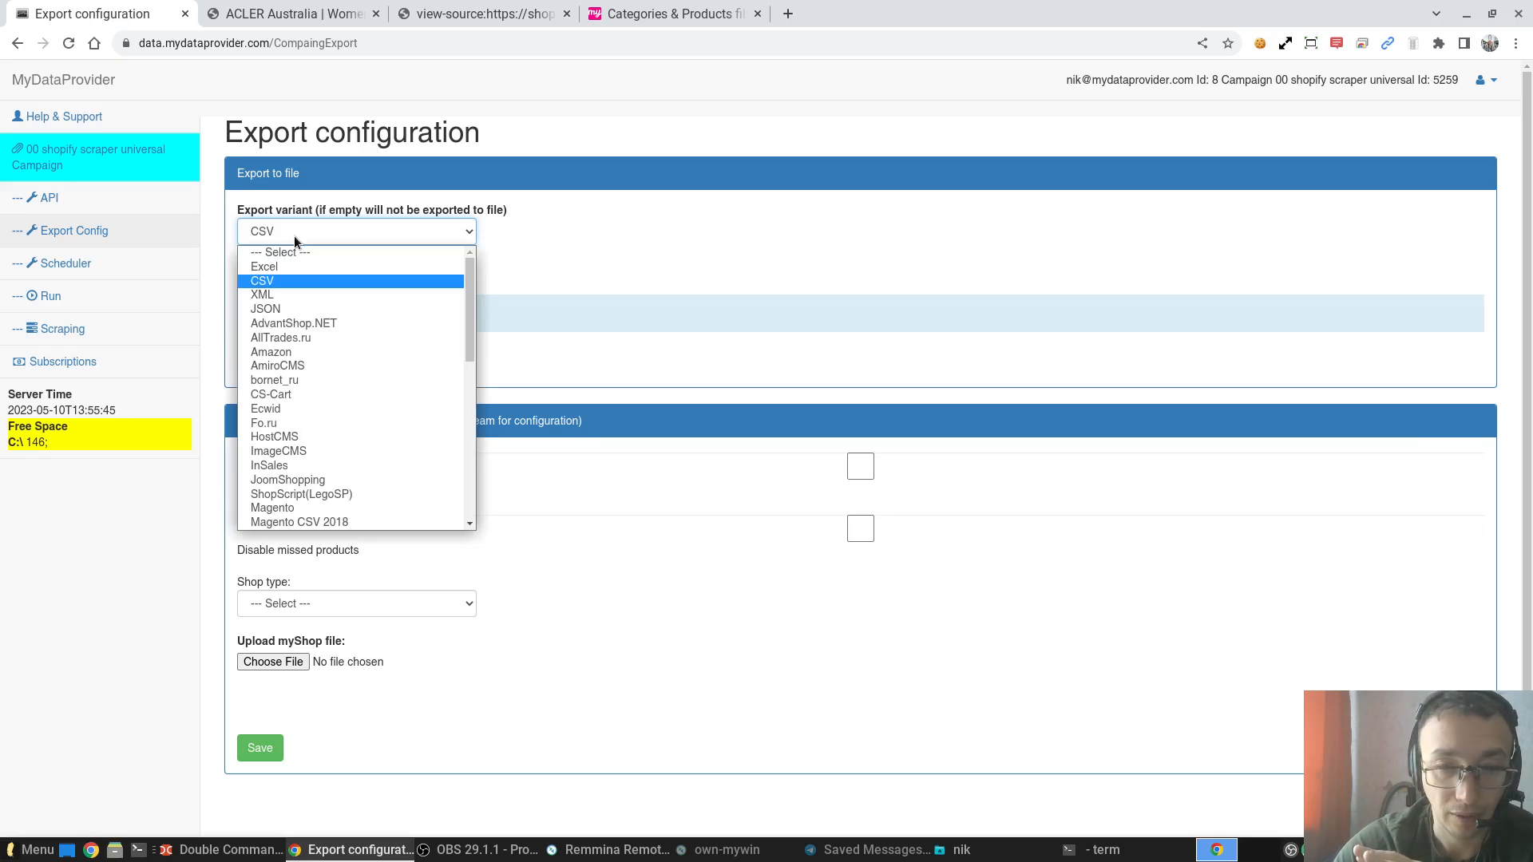
scroll(326, 391, down, 6)
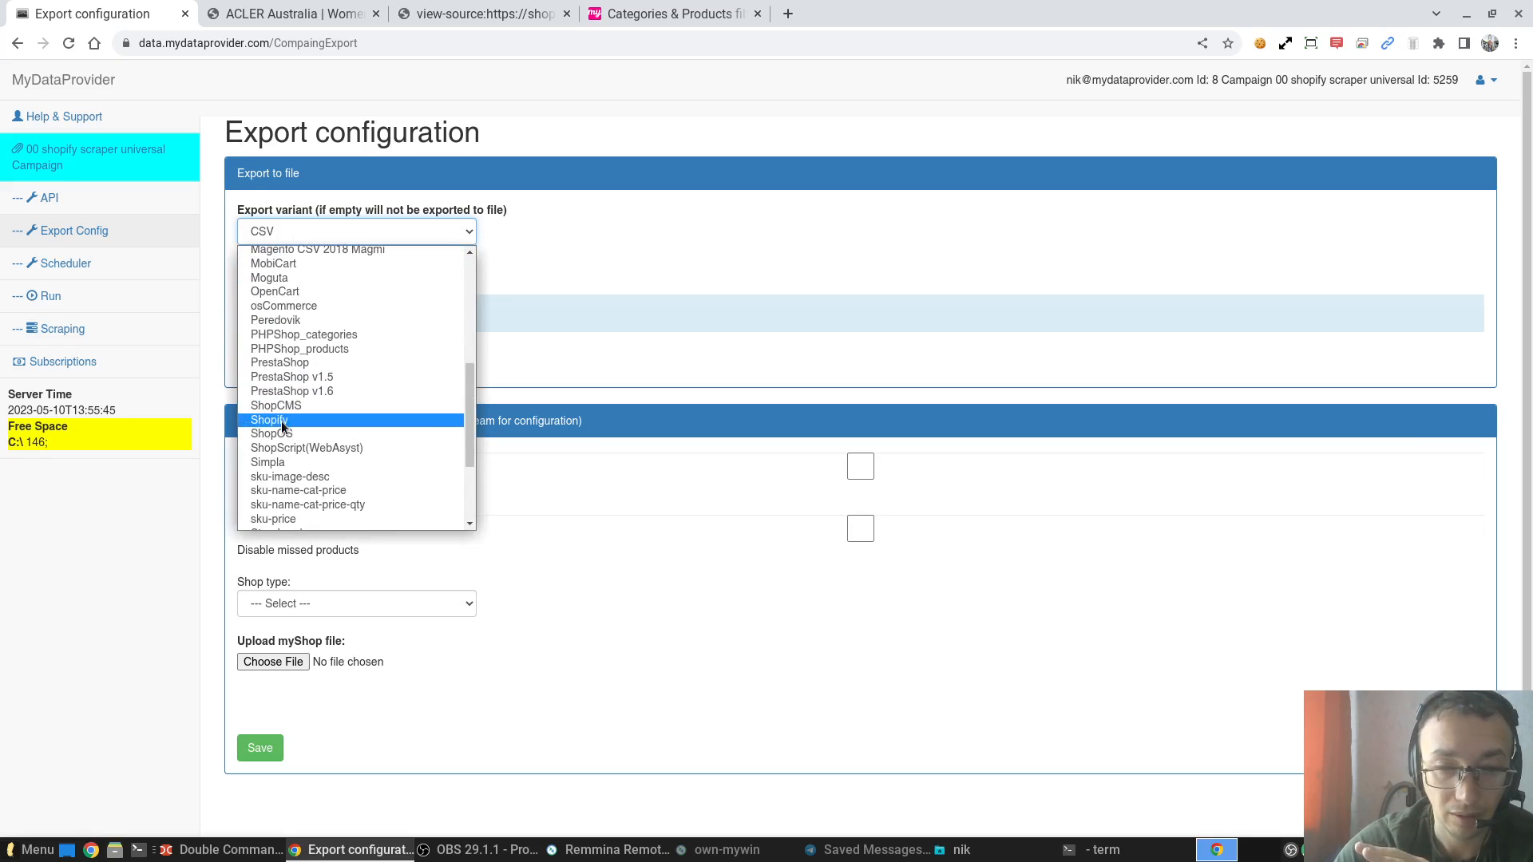
click(281, 420)
click(324, 236)
scroll(343, 336, up, 6)
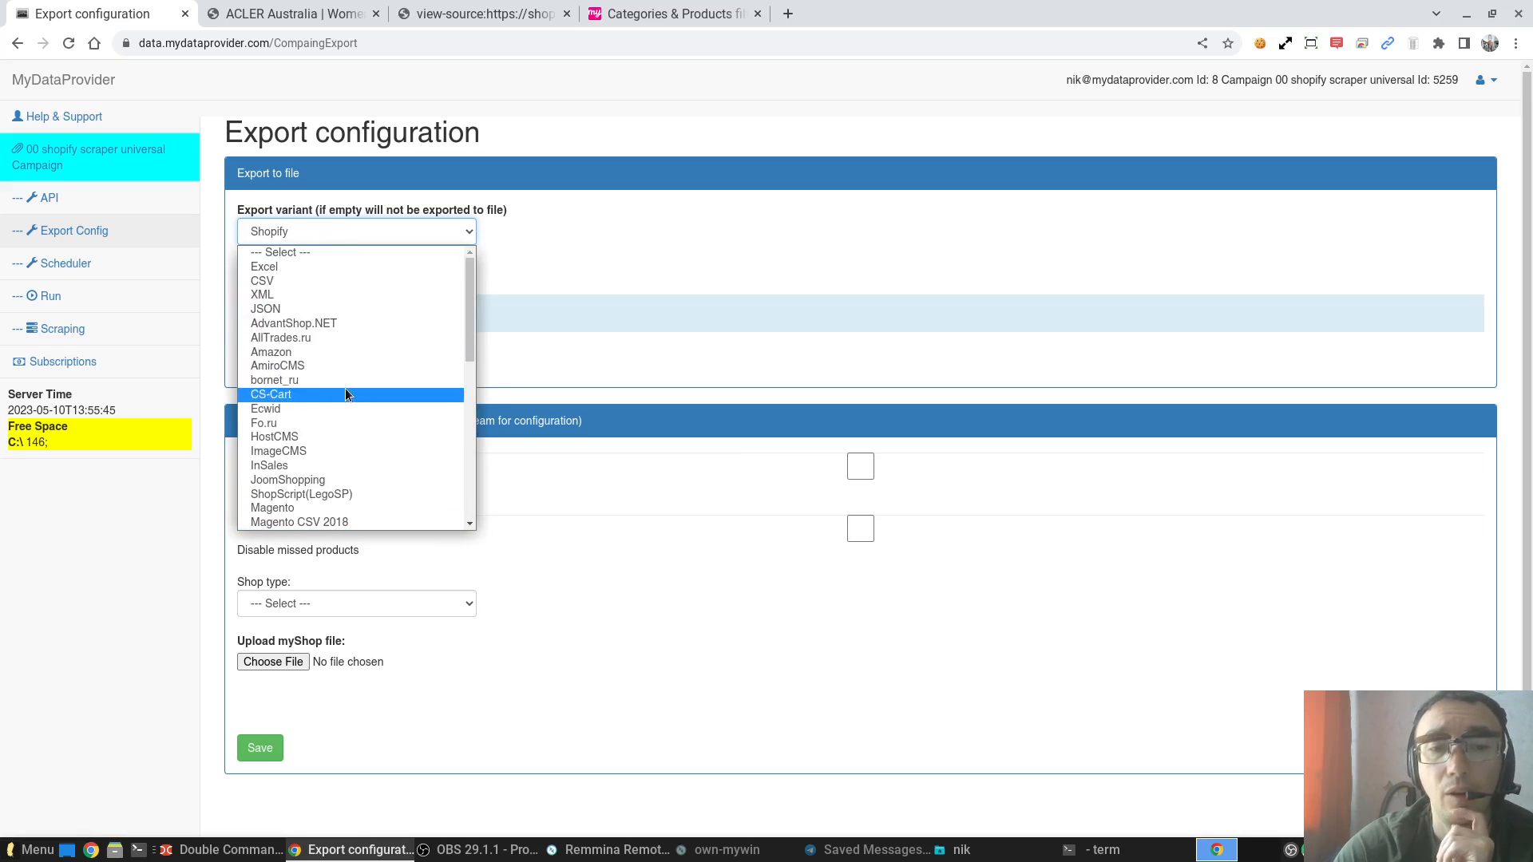
click(281, 295)
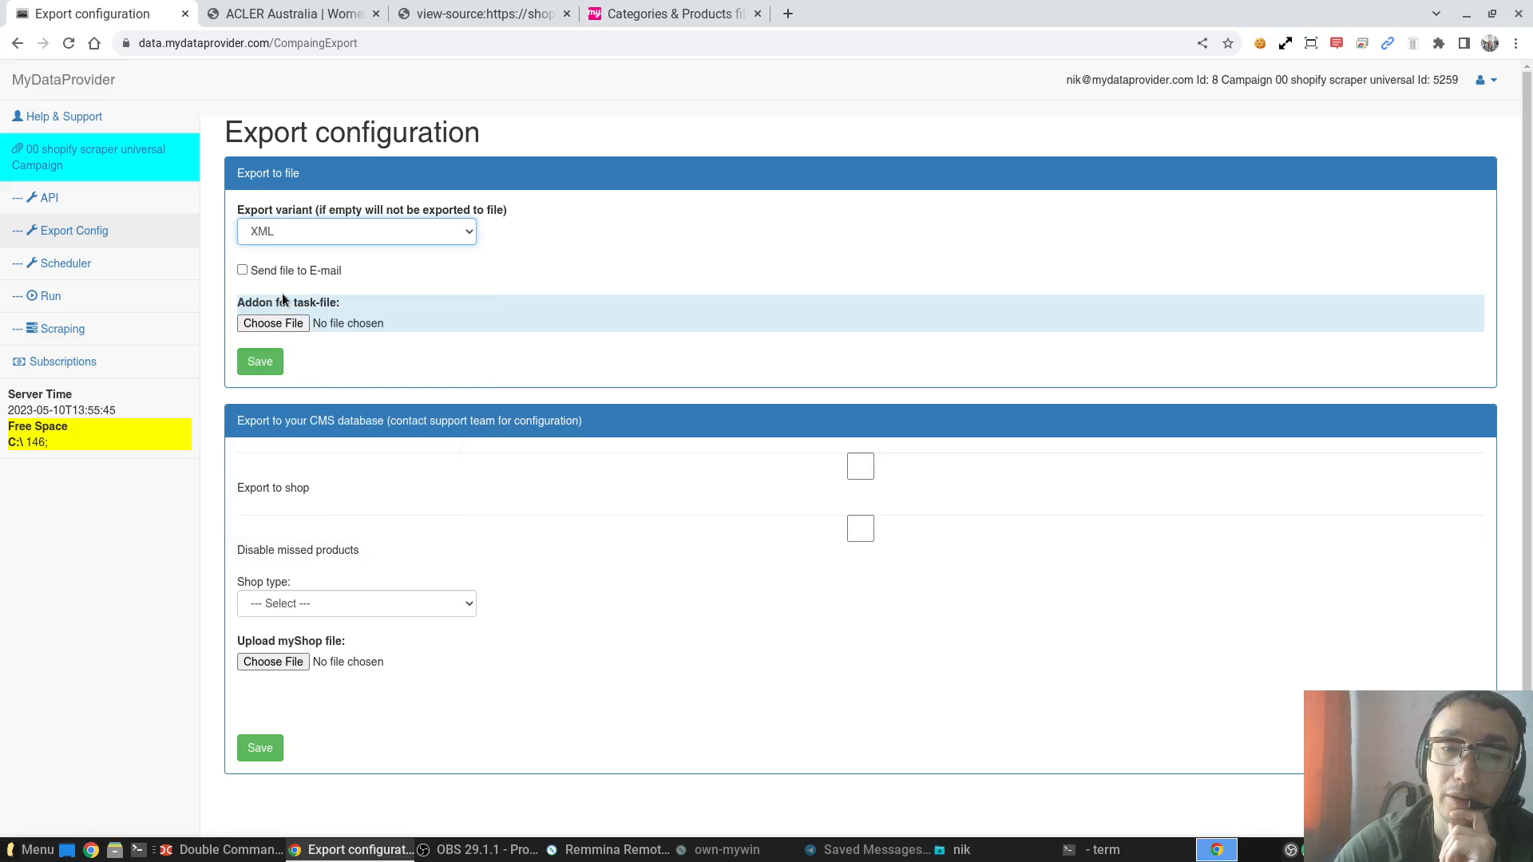
Set the file export variant to Excel and save the export-to-file configuration
click(310, 233)
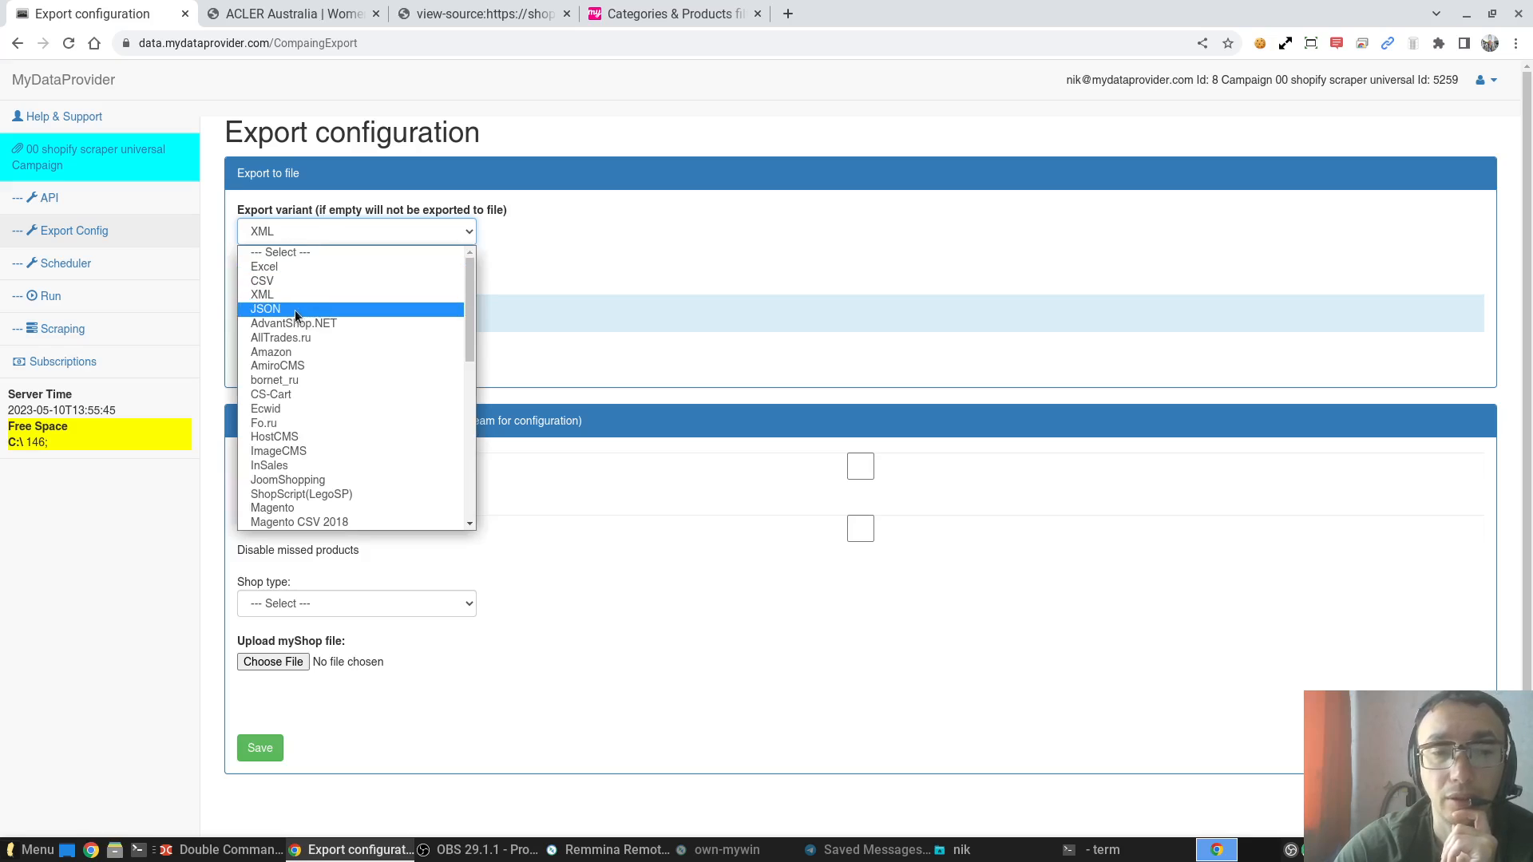
click(295, 267)
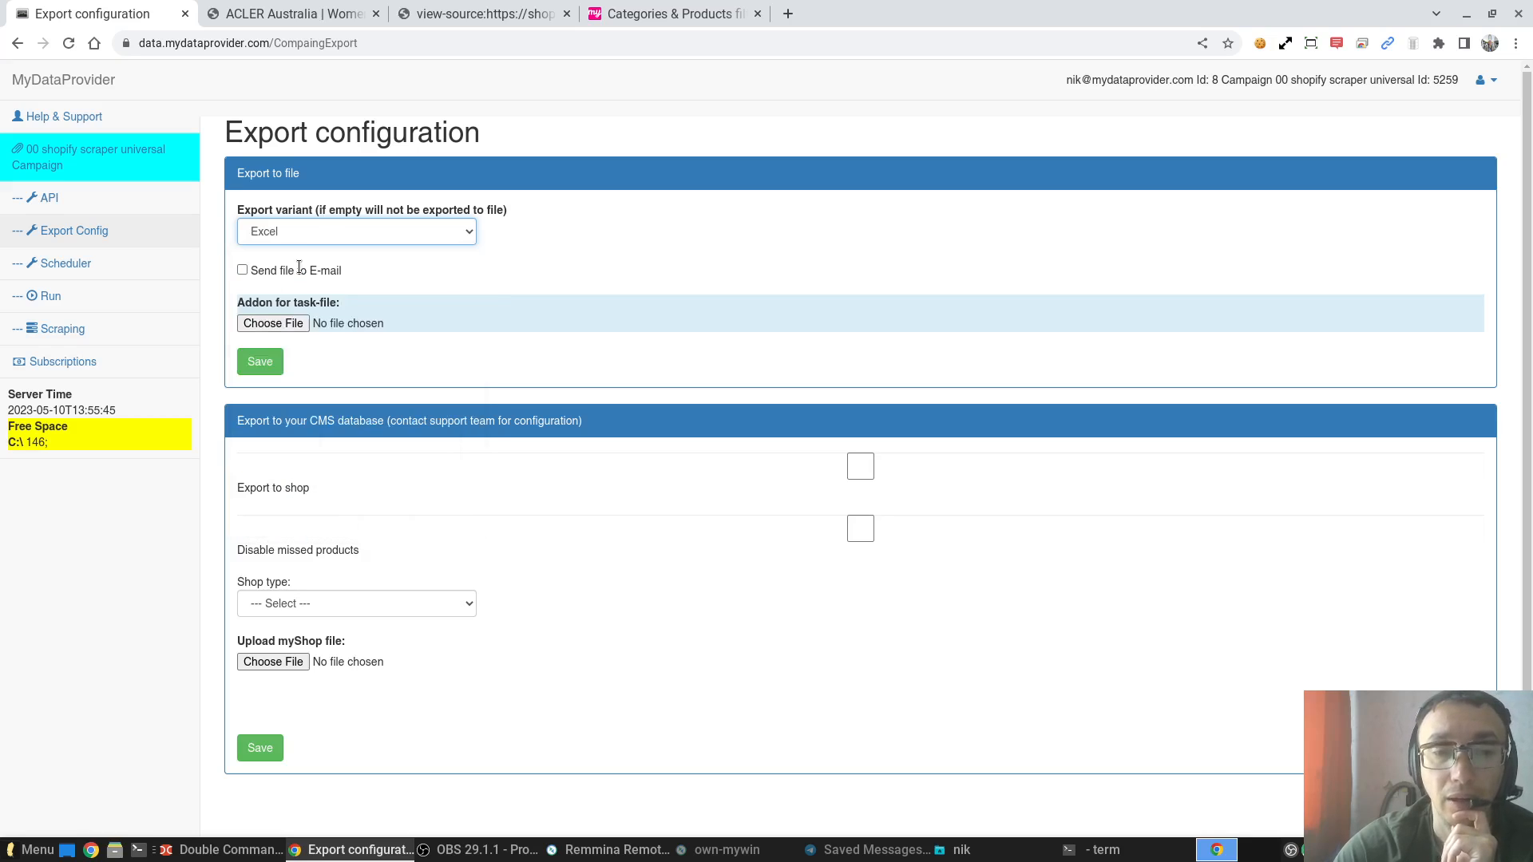
click(281, 353)
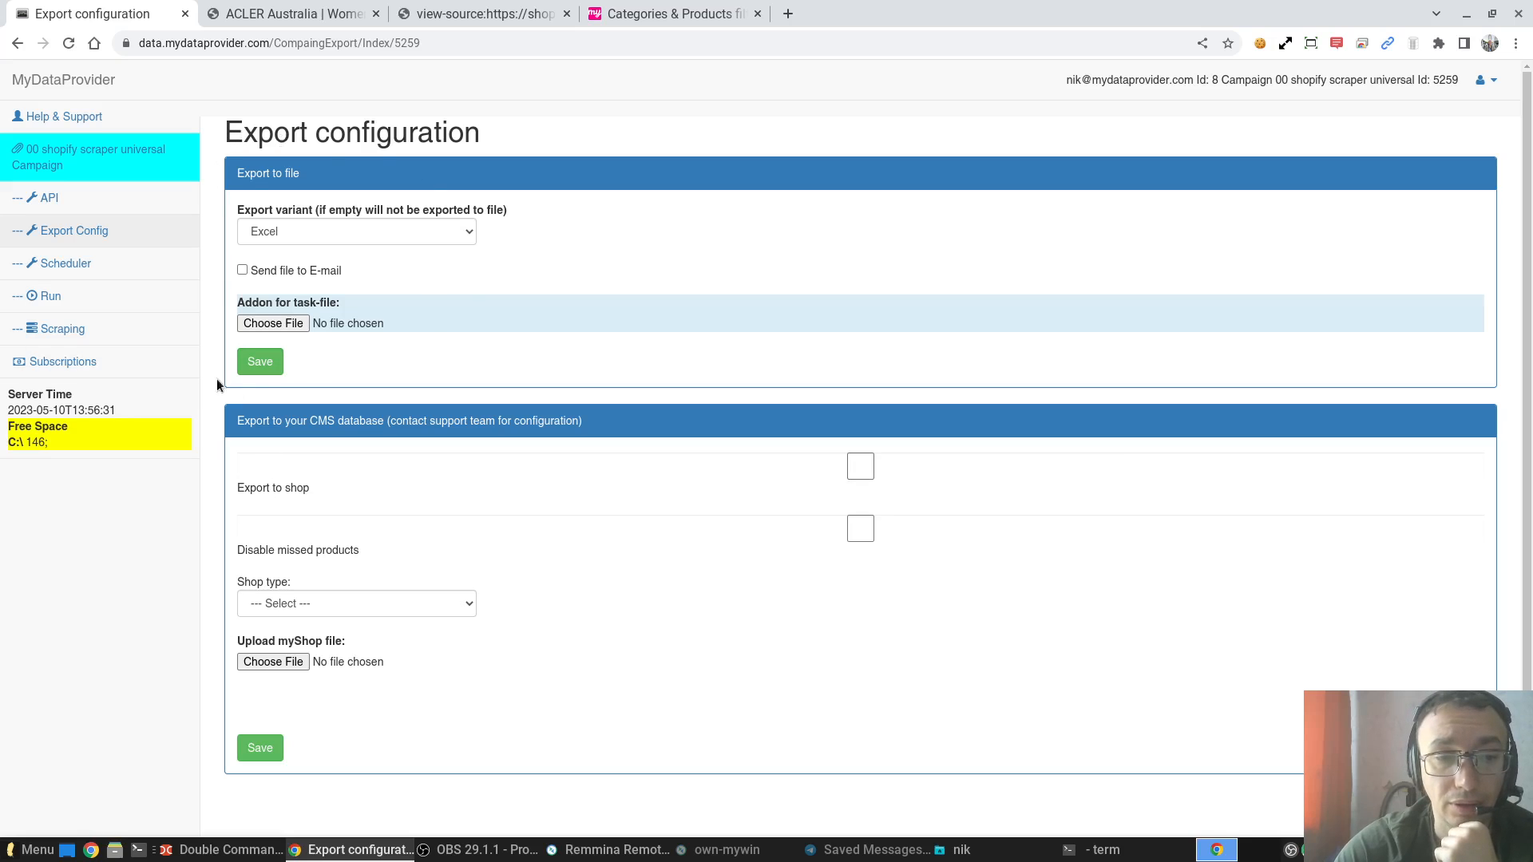
Start a new scraper run with the predefined campaign settings, labelled with the operator's first name followed by test
click(118, 342)
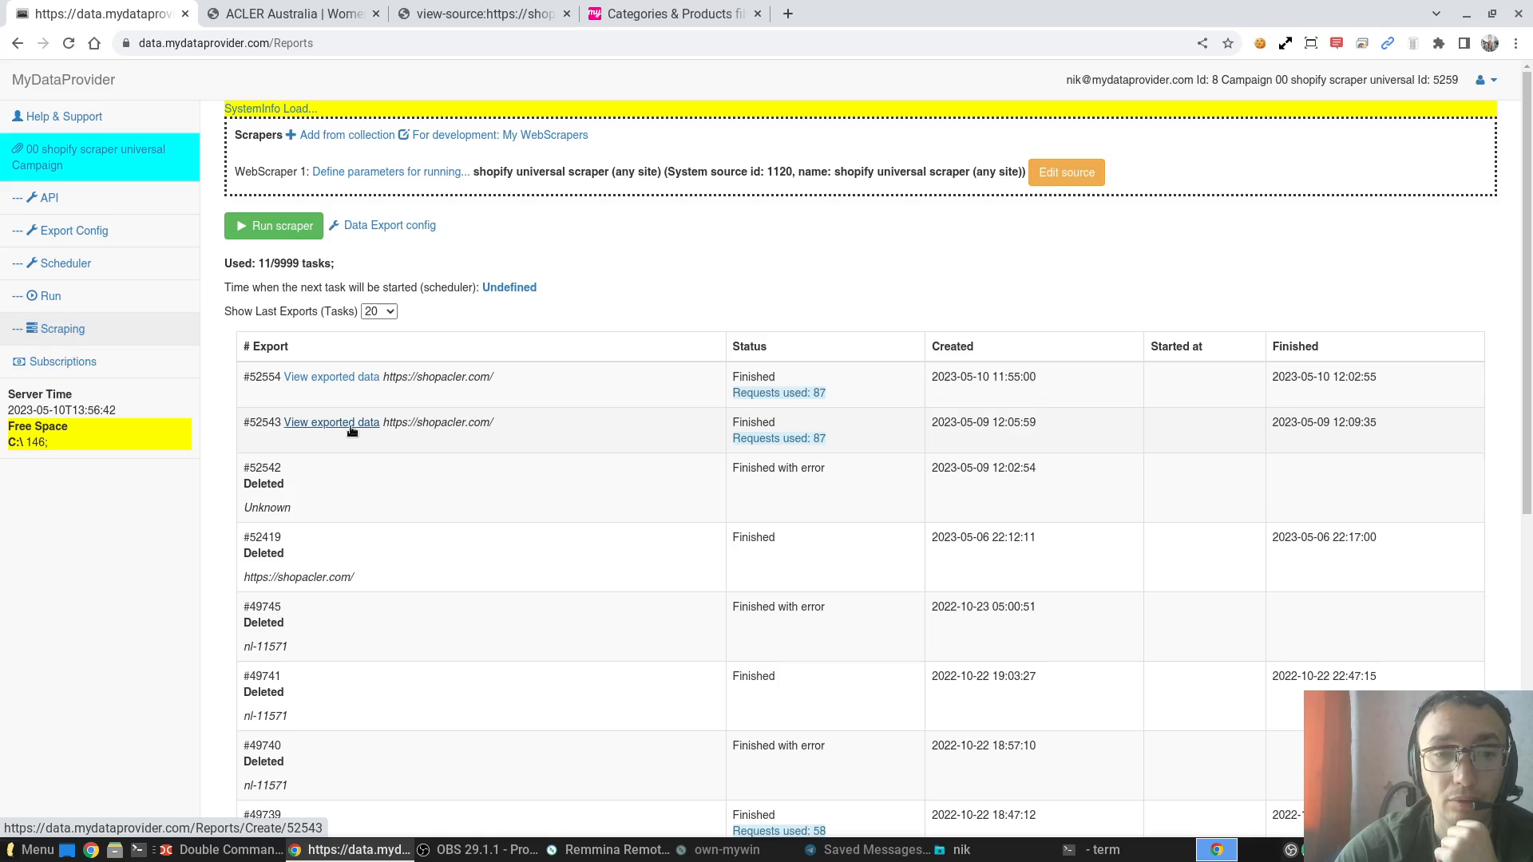
click(282, 230)
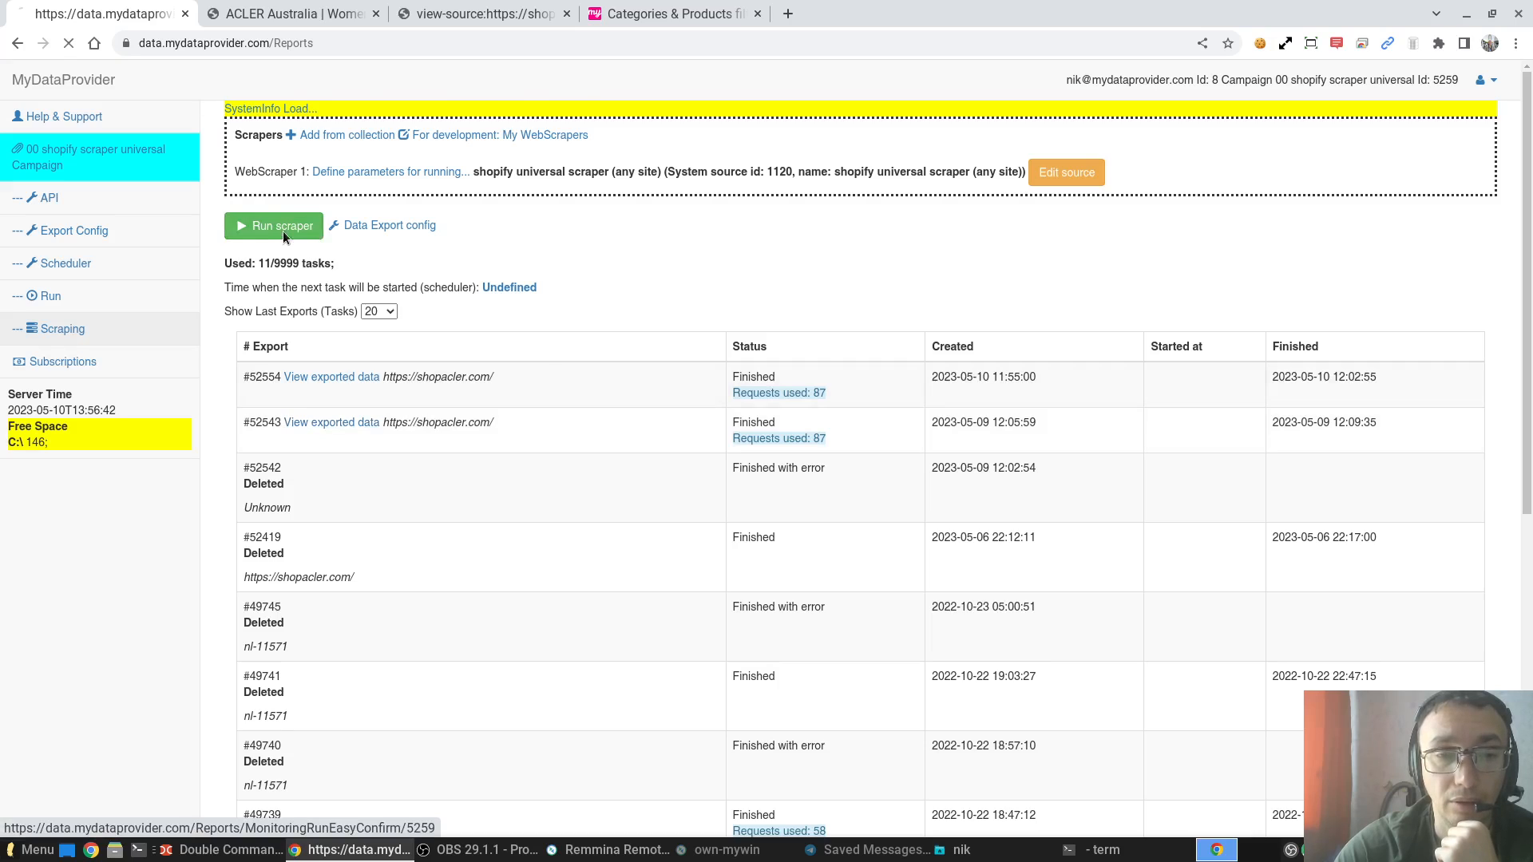
click(361, 165)
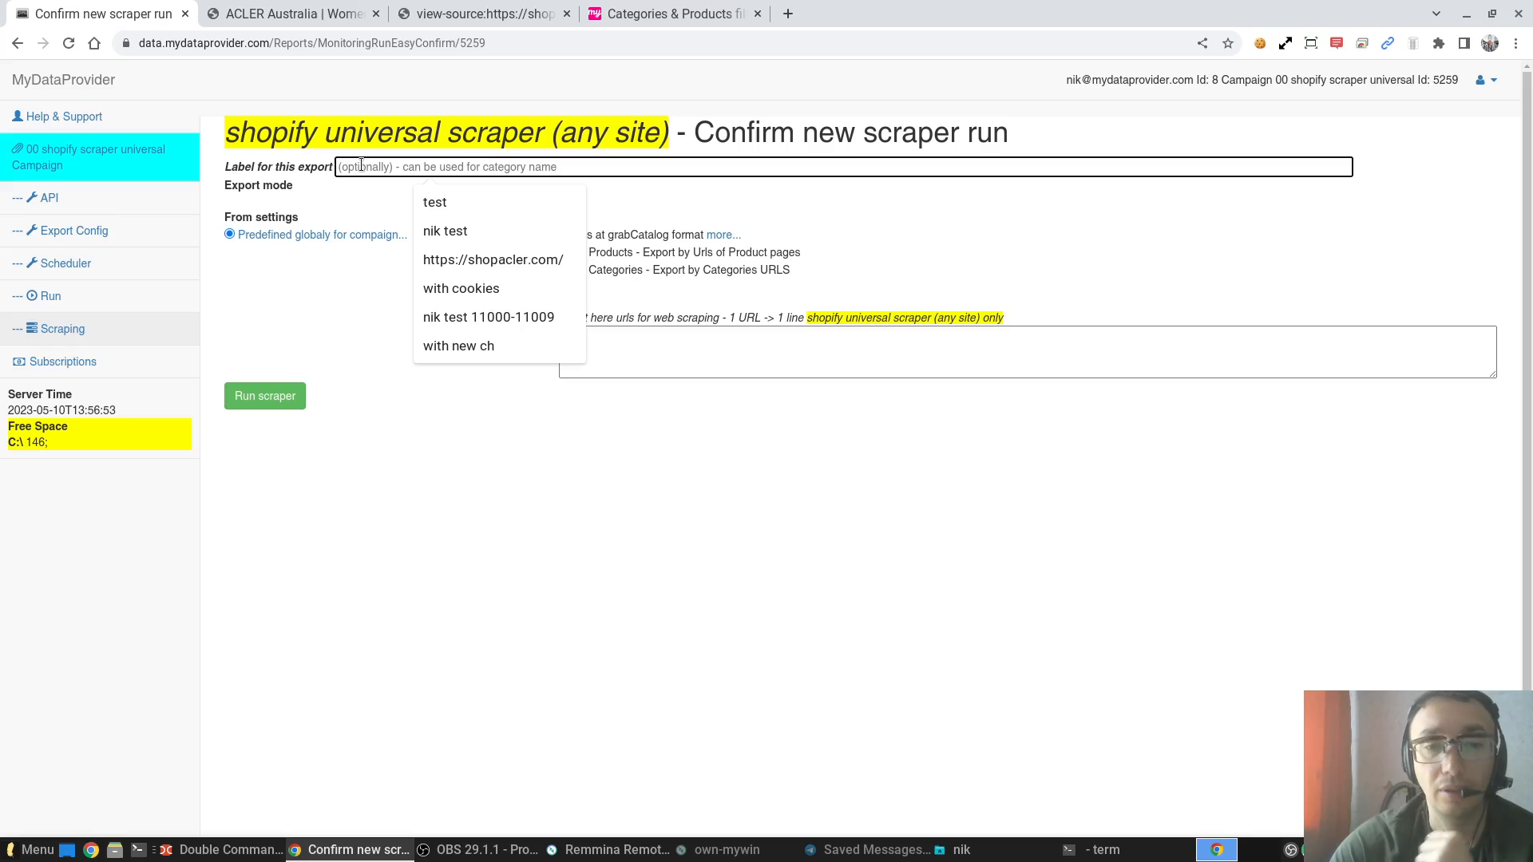
click(452, 225)
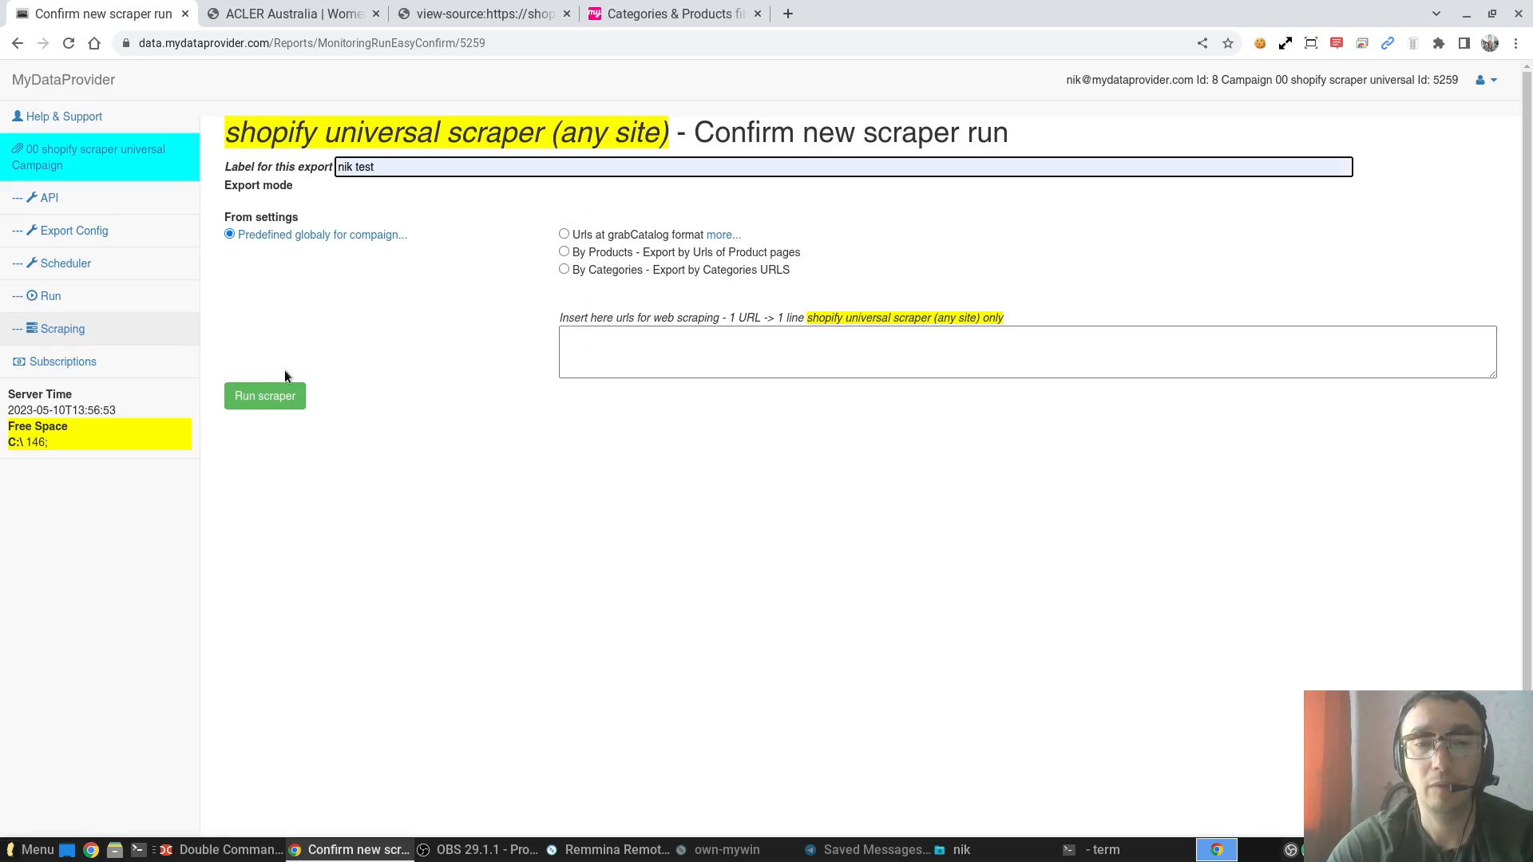
click(289, 408)
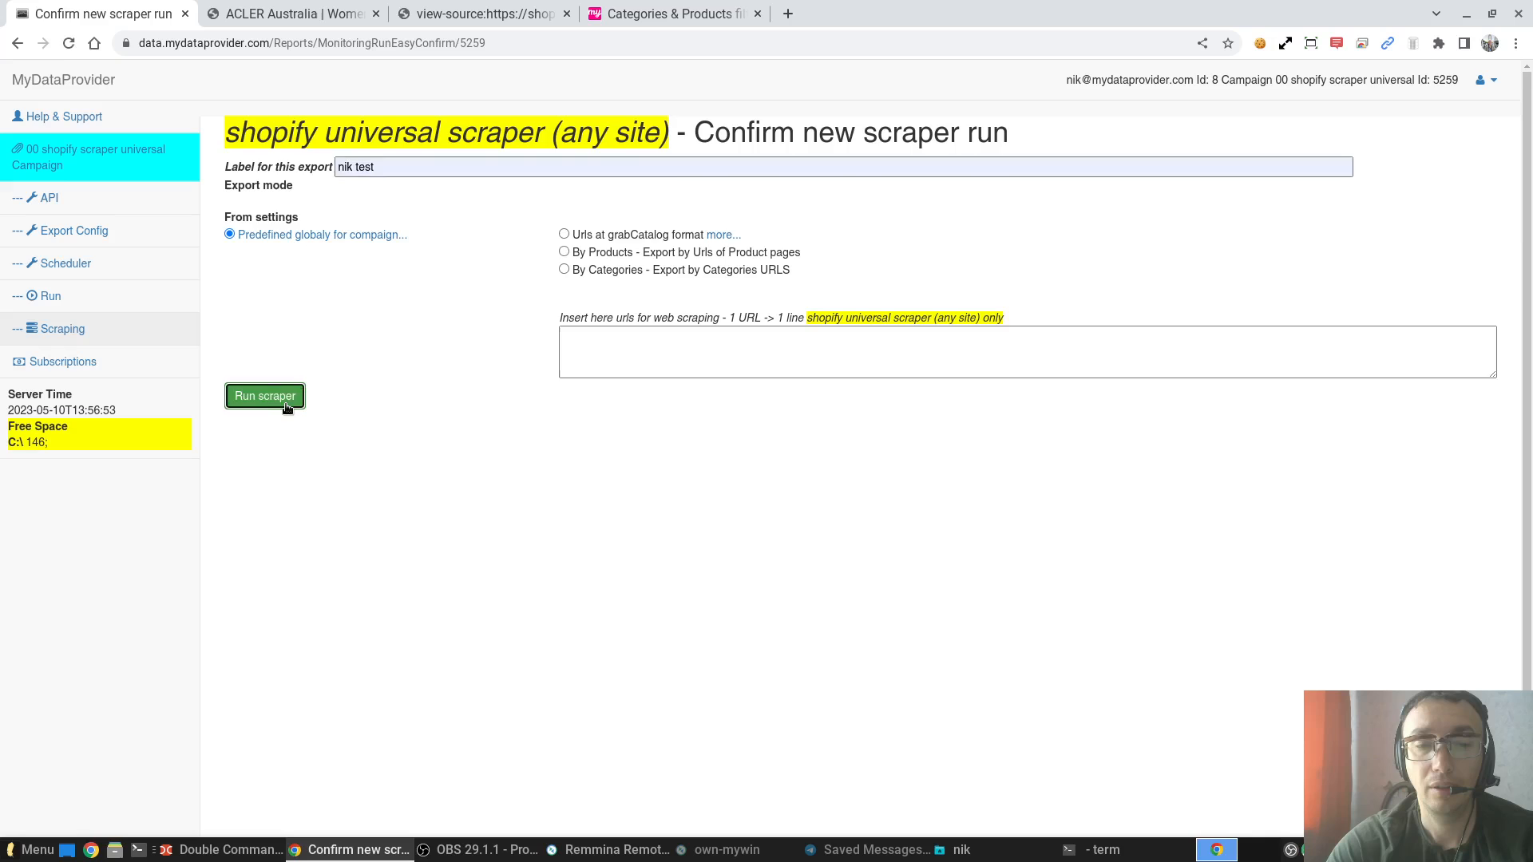
Check the new run in the export list and compare the created and finished times of the latest finished shopacler.com export
drag(383, 377, 475, 376)
click(475, 376)
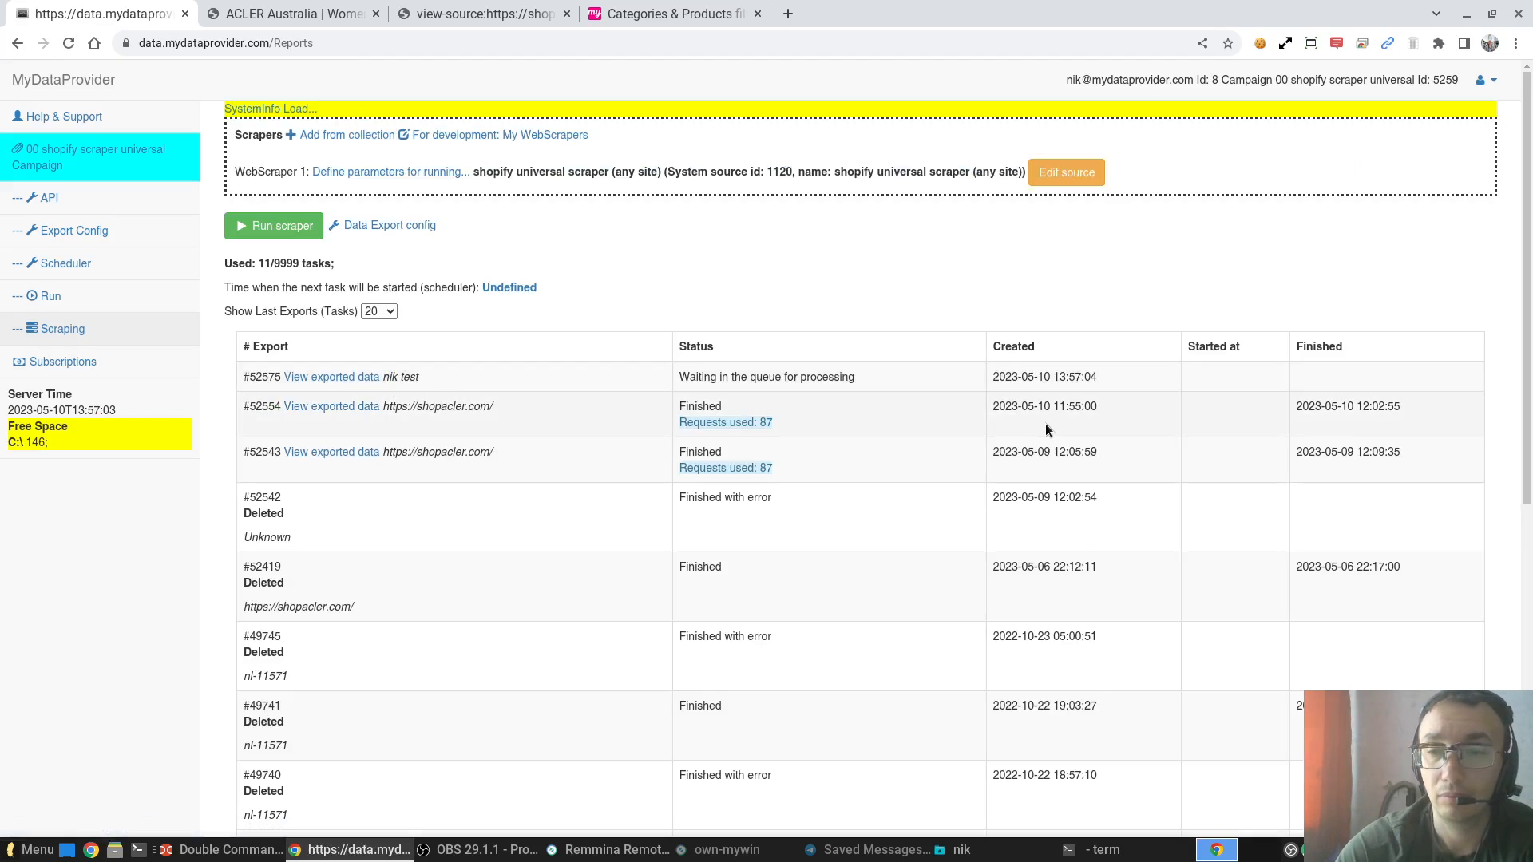
drag(1066, 409, 1378, 409)
click(1225, 435)
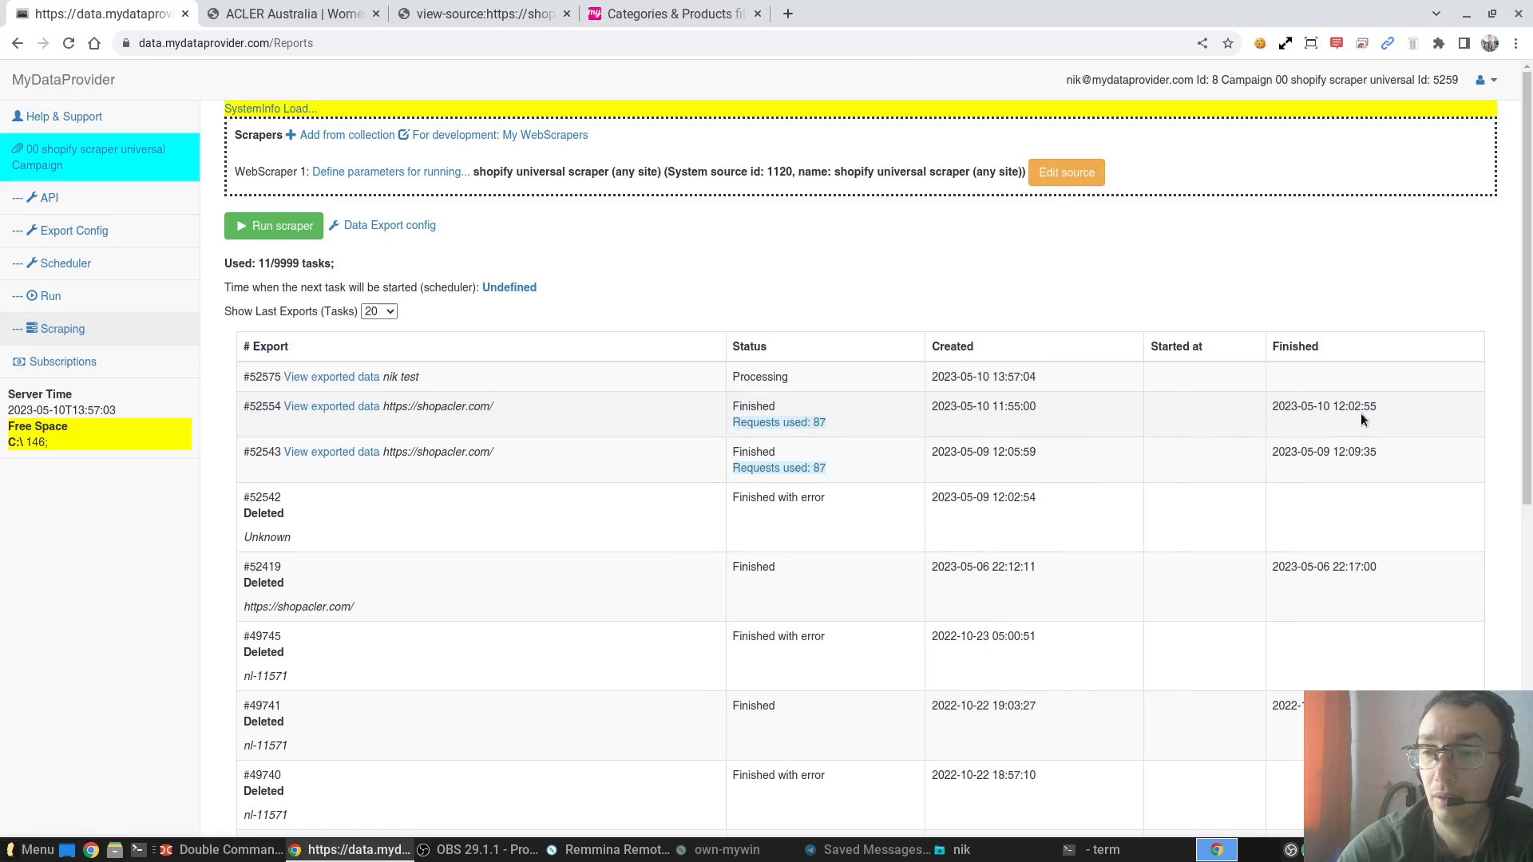
drag(1000, 406, 1050, 409)
drag(1170, 413, 1366, 407)
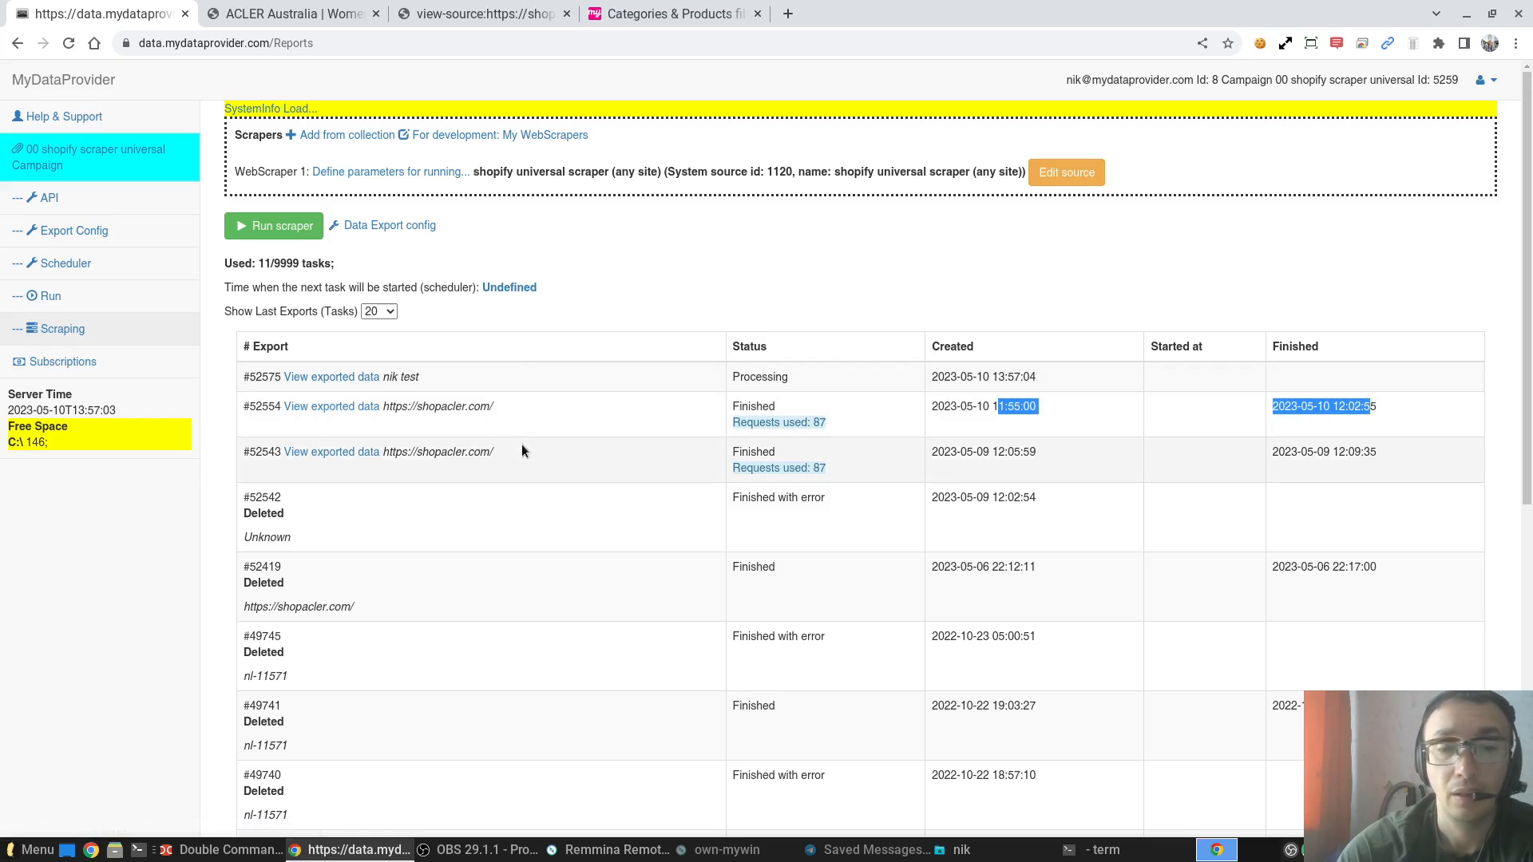
Open the latest finished shopacler.com export and view its scraped data for the acler-x-lit category
click(370, 410)
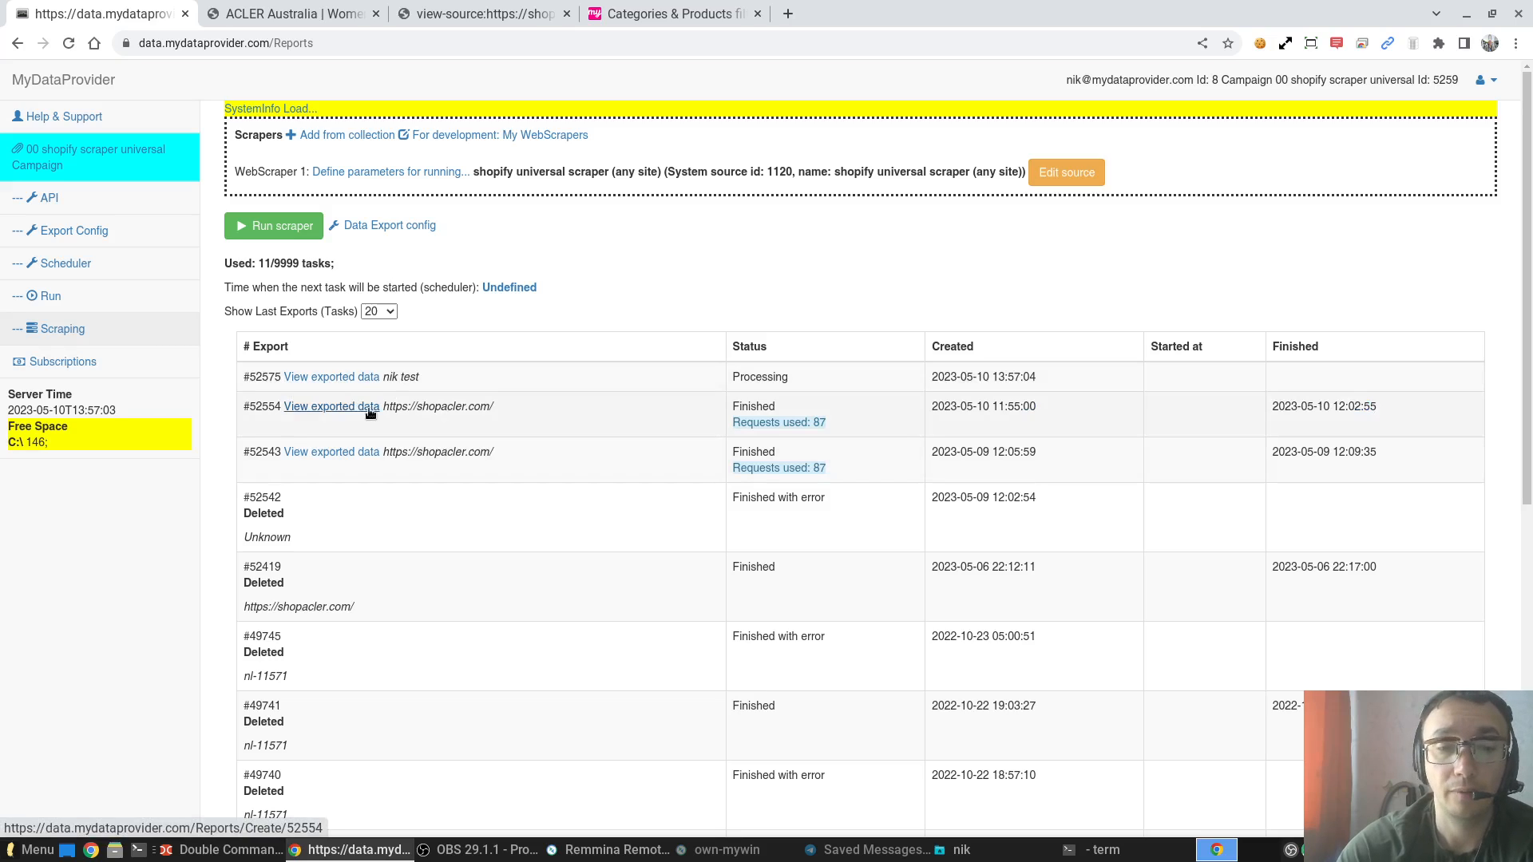
click(369, 411)
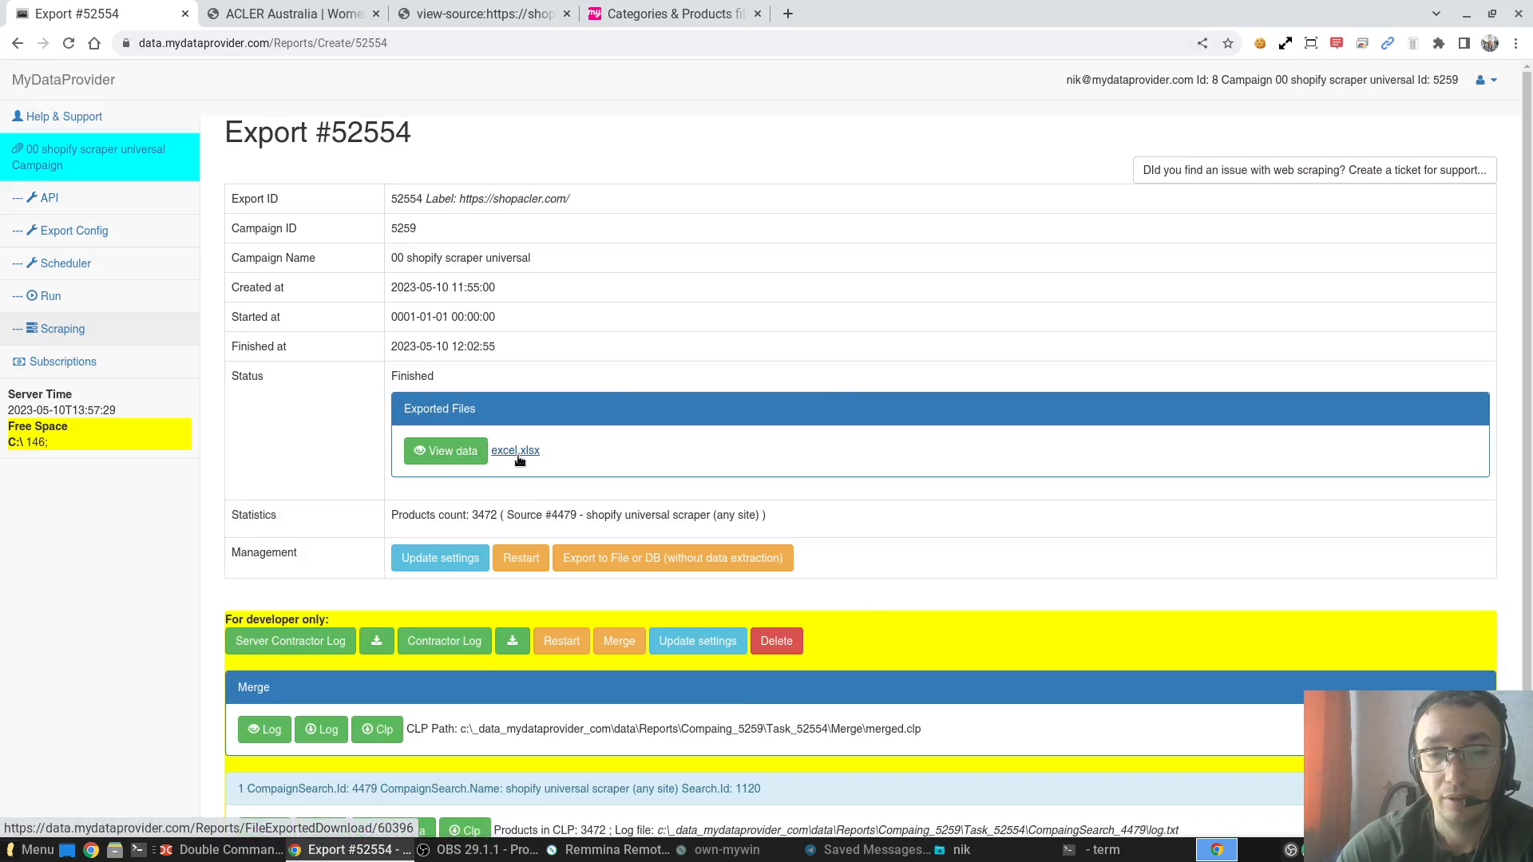
click(463, 459)
click(369, 246)
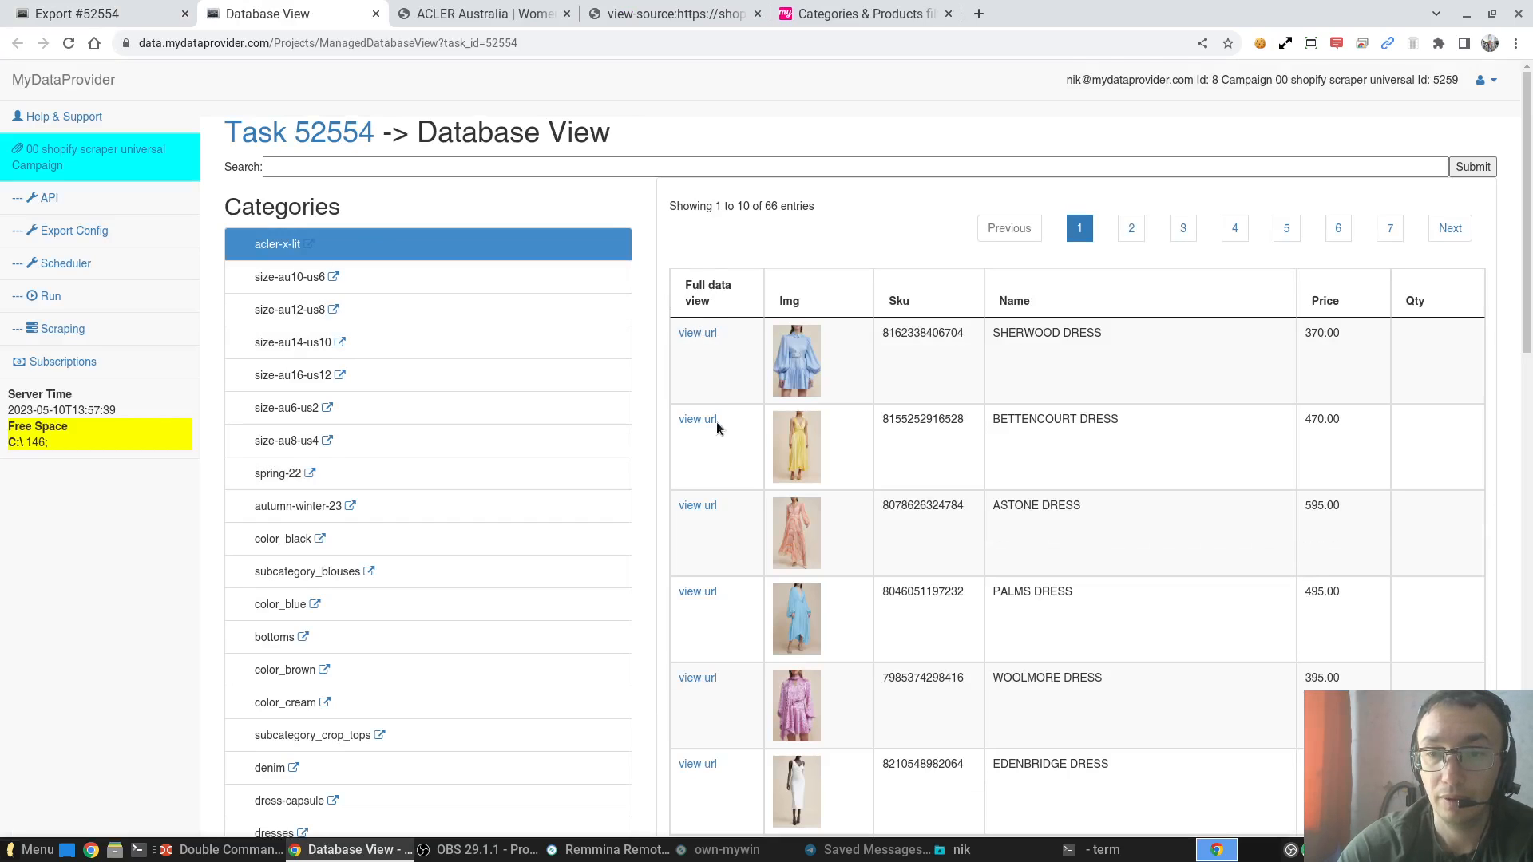
Open the full data view of SHERWOOD DRESS and examine its images, combinations, description and JSON
click(694, 332)
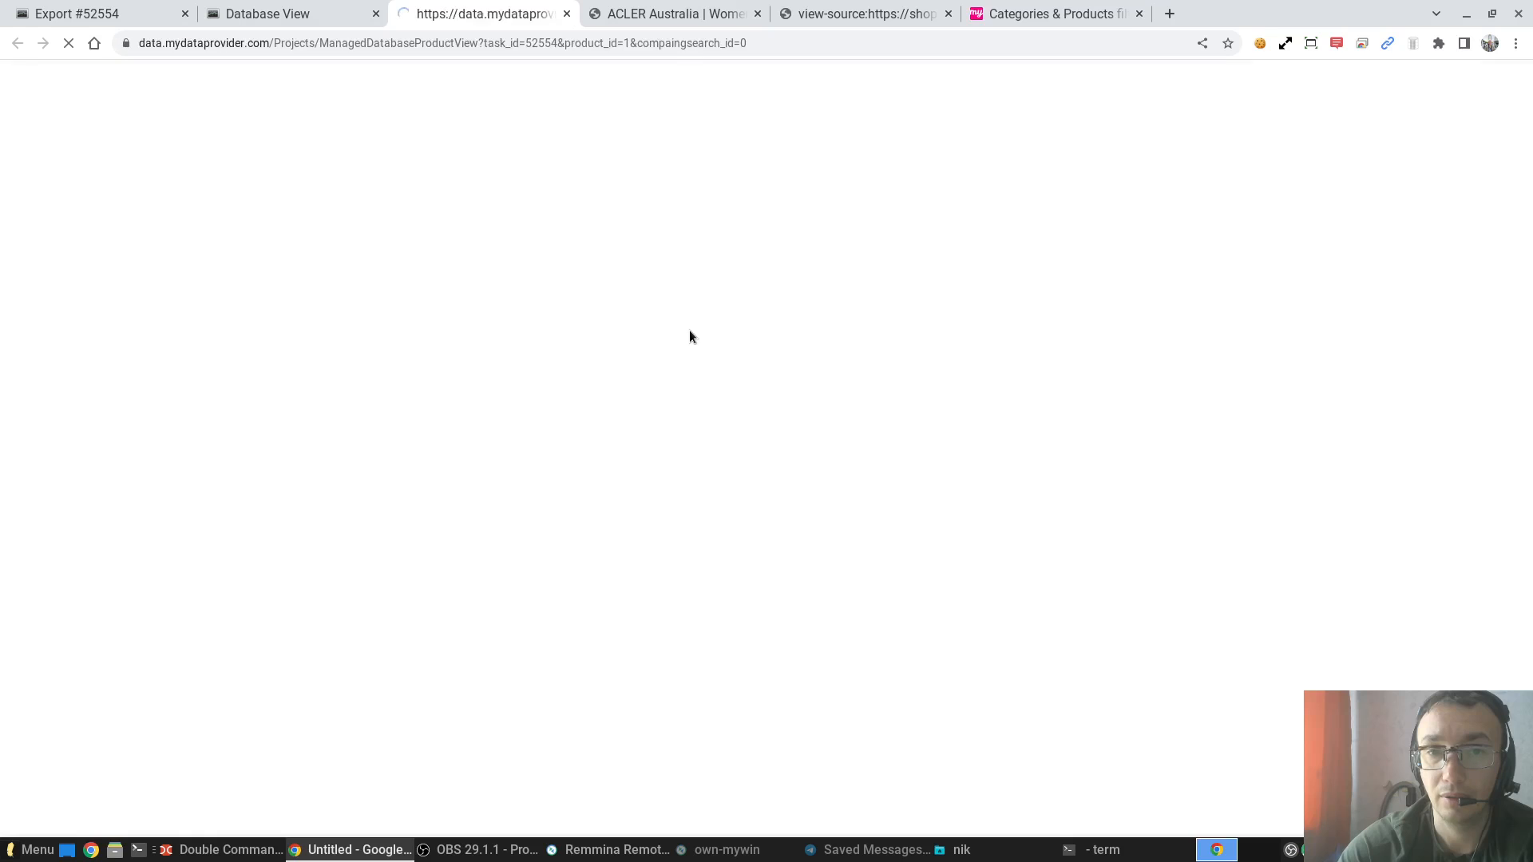
scroll(290, 324, down, 5)
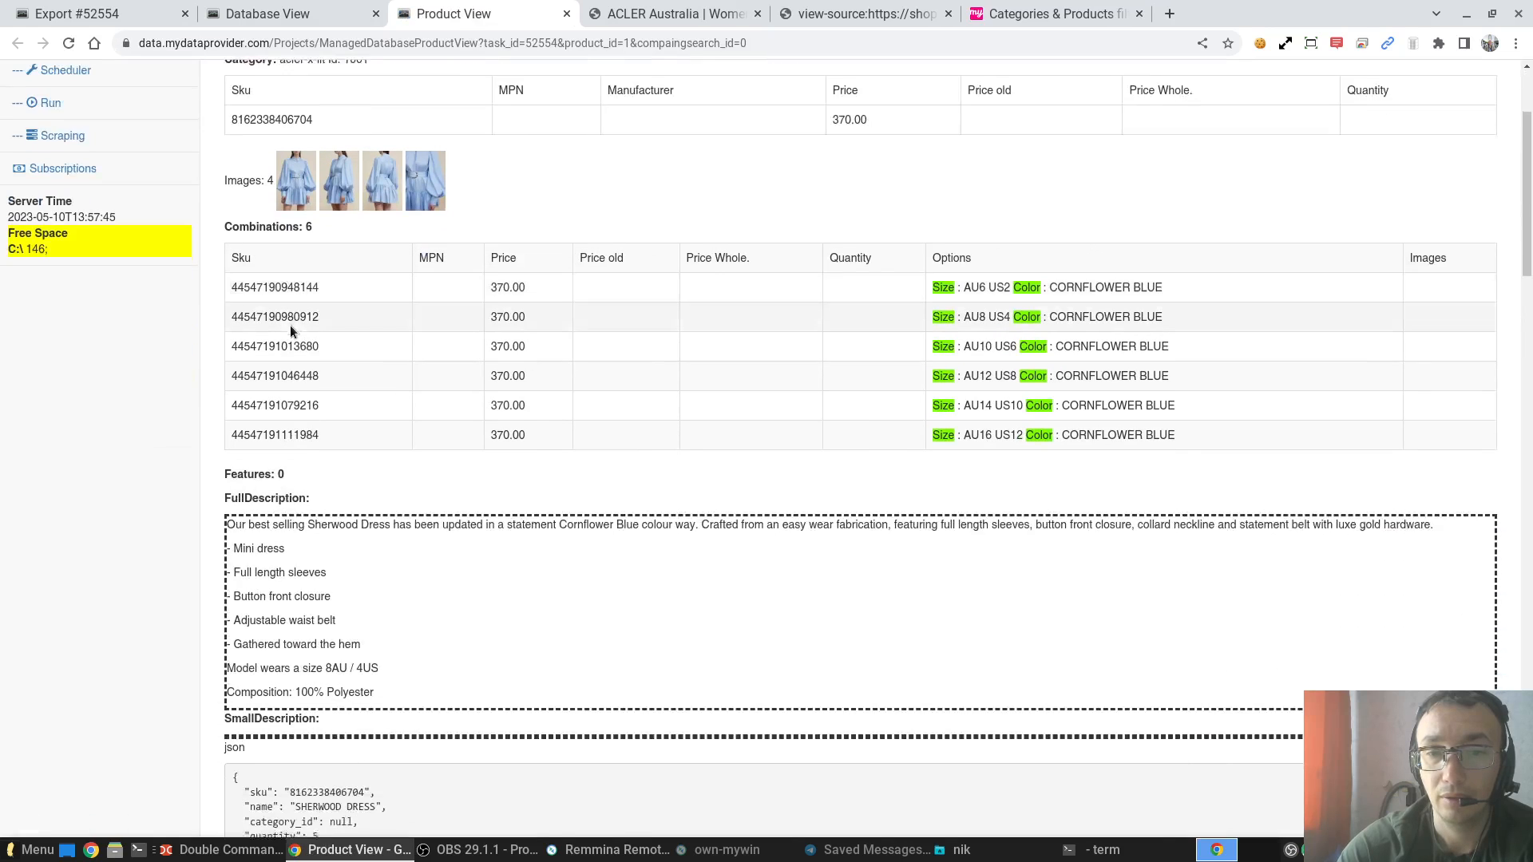
scroll(297, 336, down, 10)
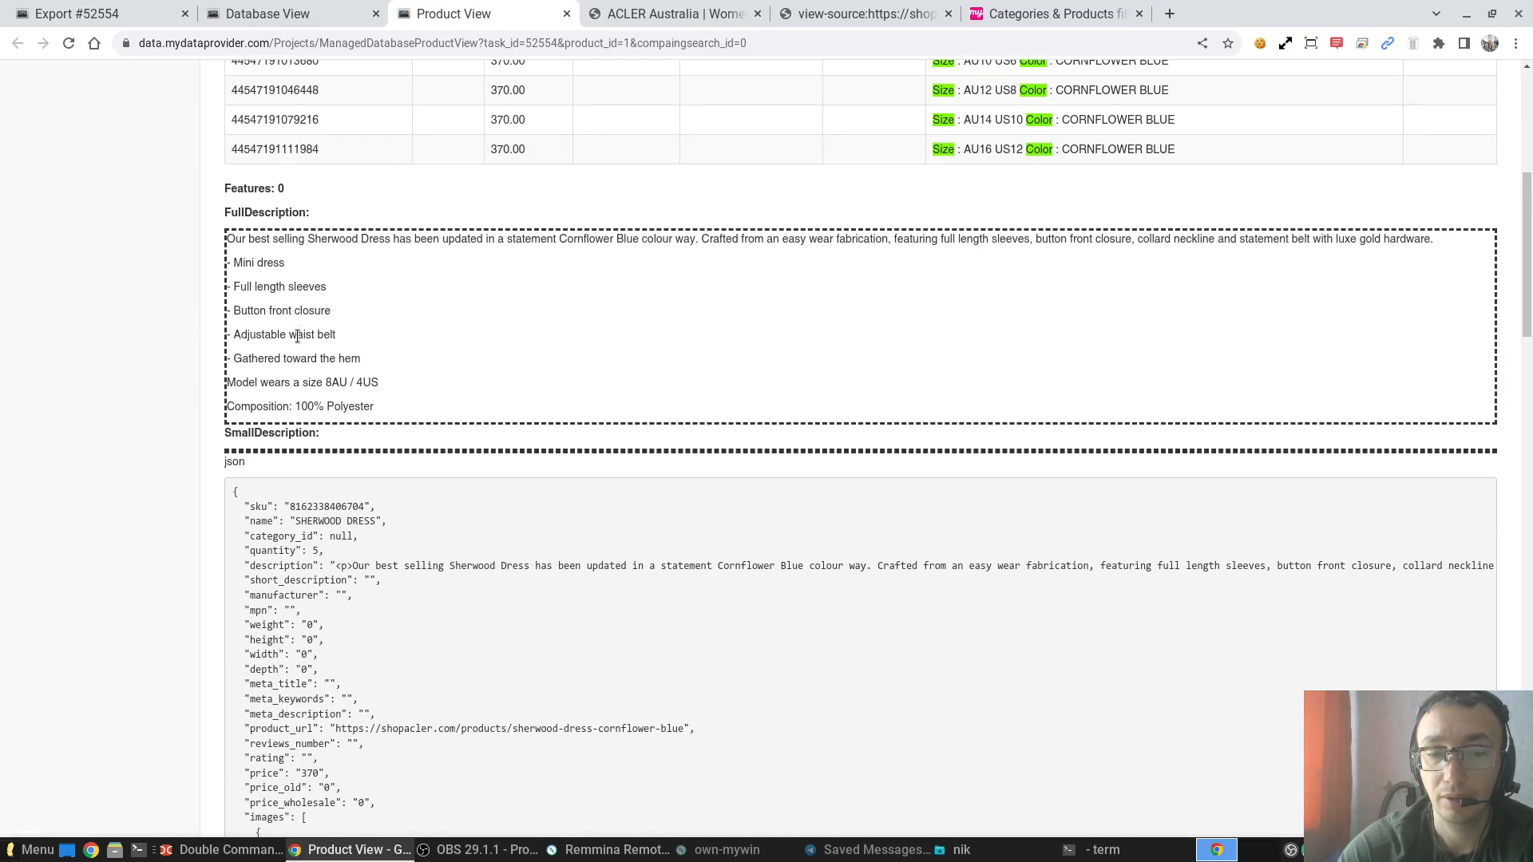
scroll(297, 336, up, 15)
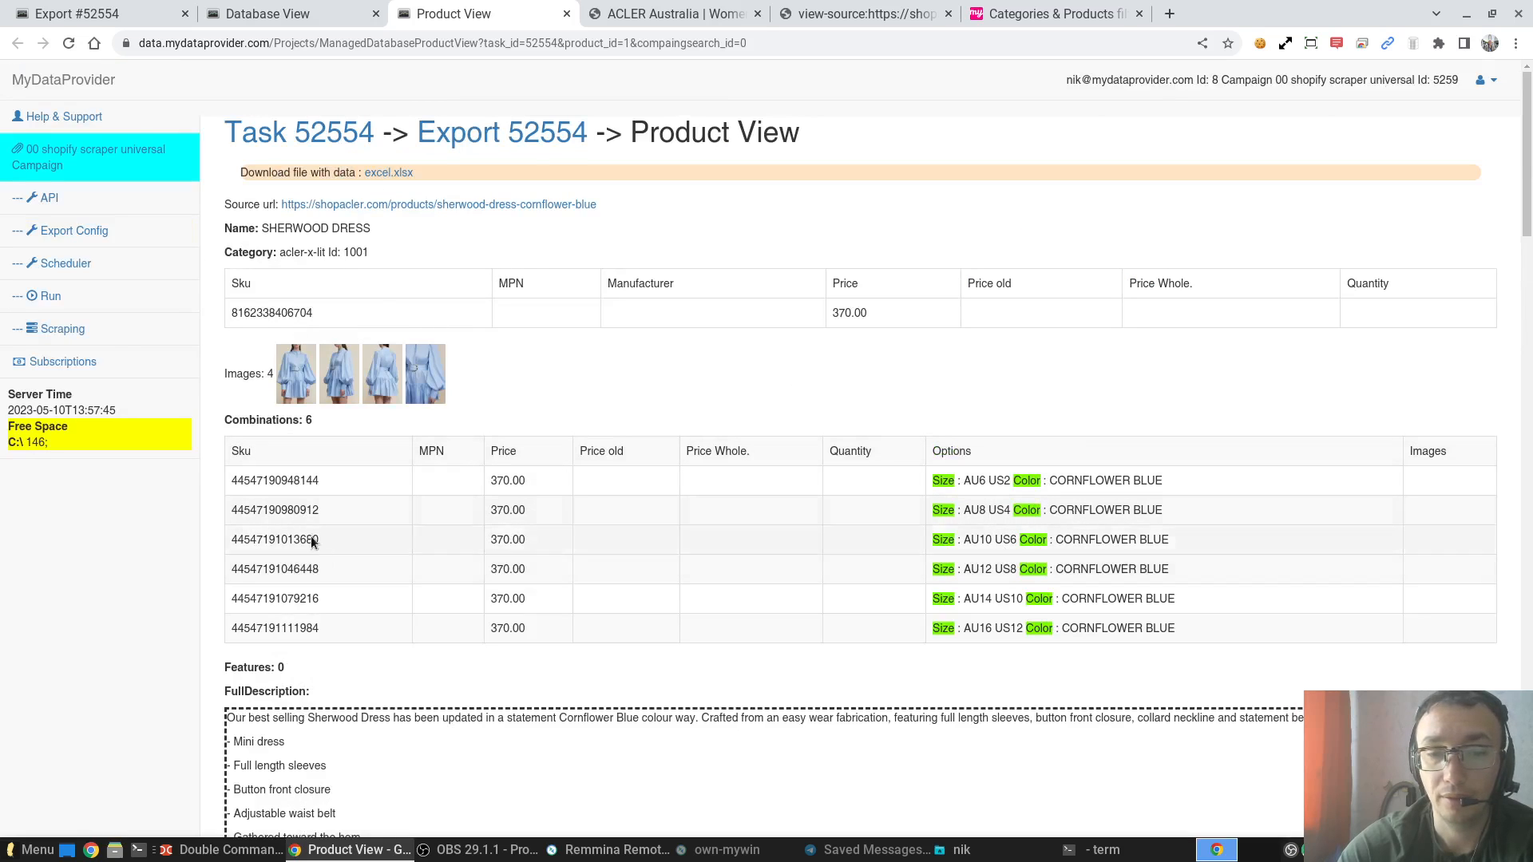
Review the category database view alongside the export's summary page, and return to the summary page
click(308, 16)
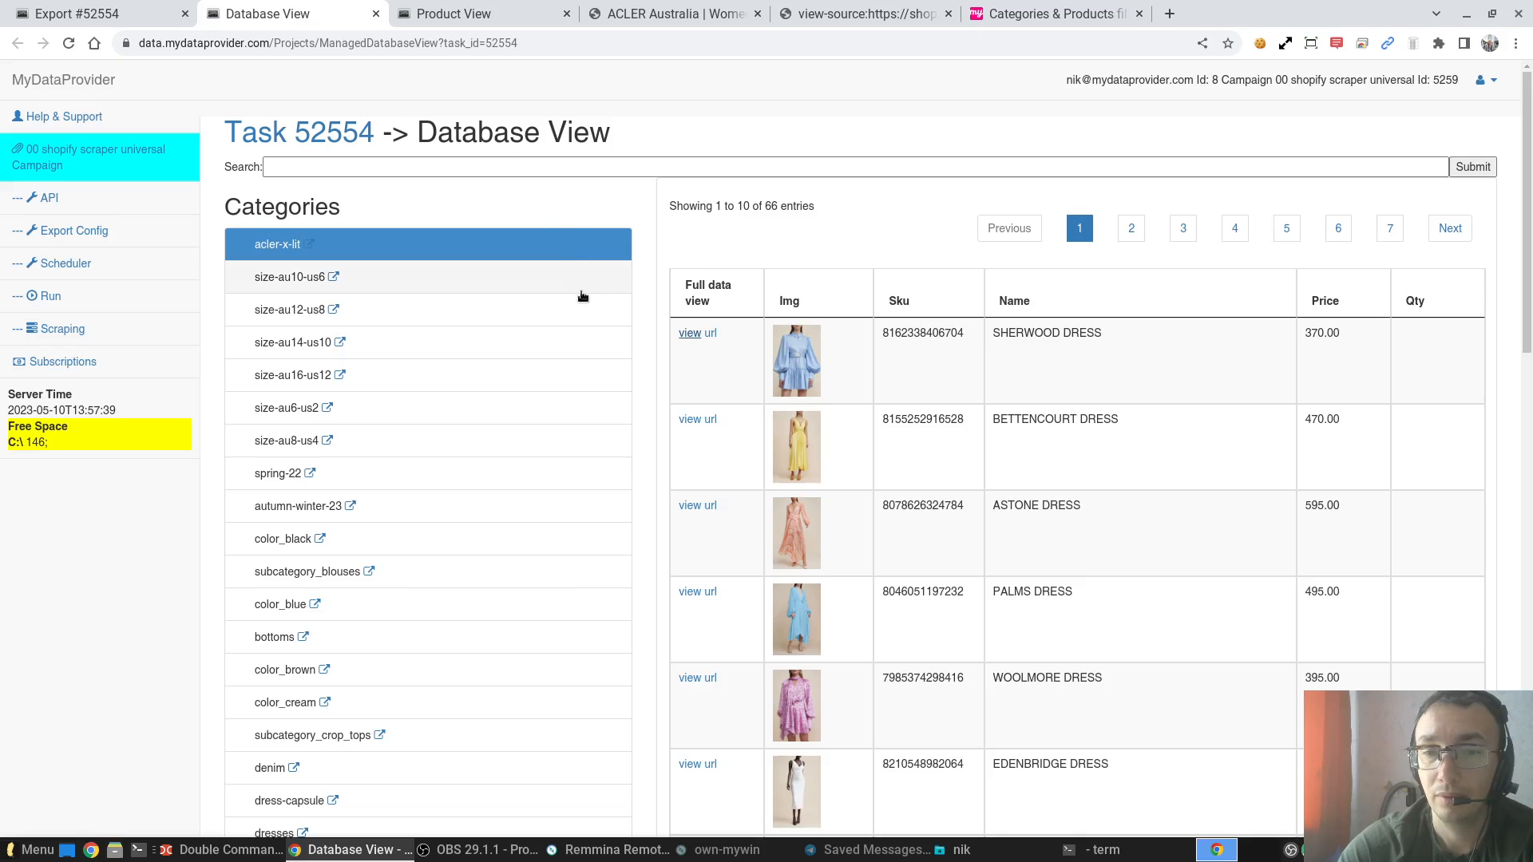
click(100, 14)
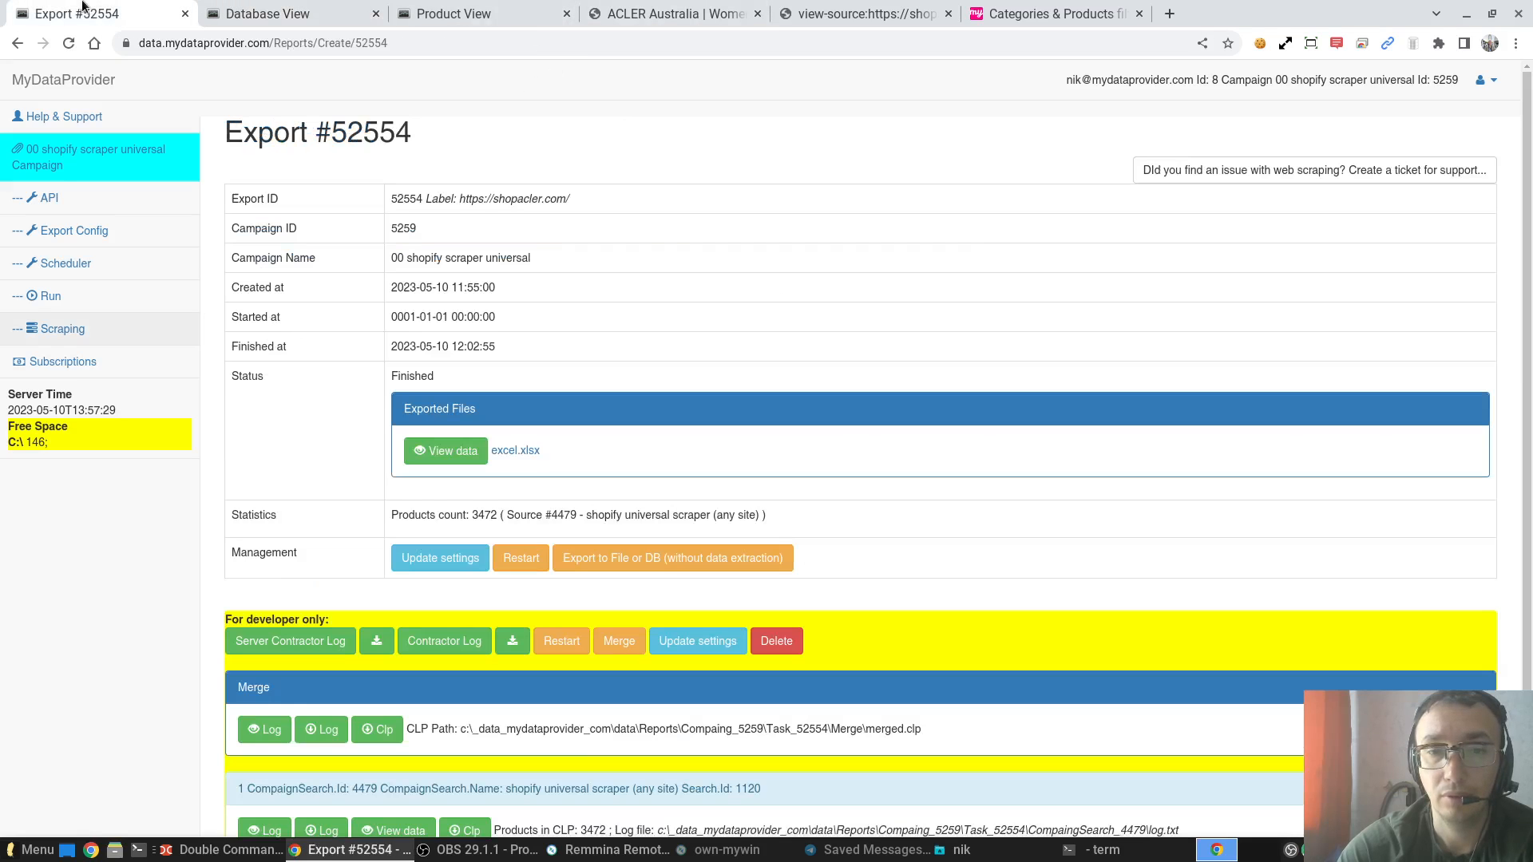
click(304, 14)
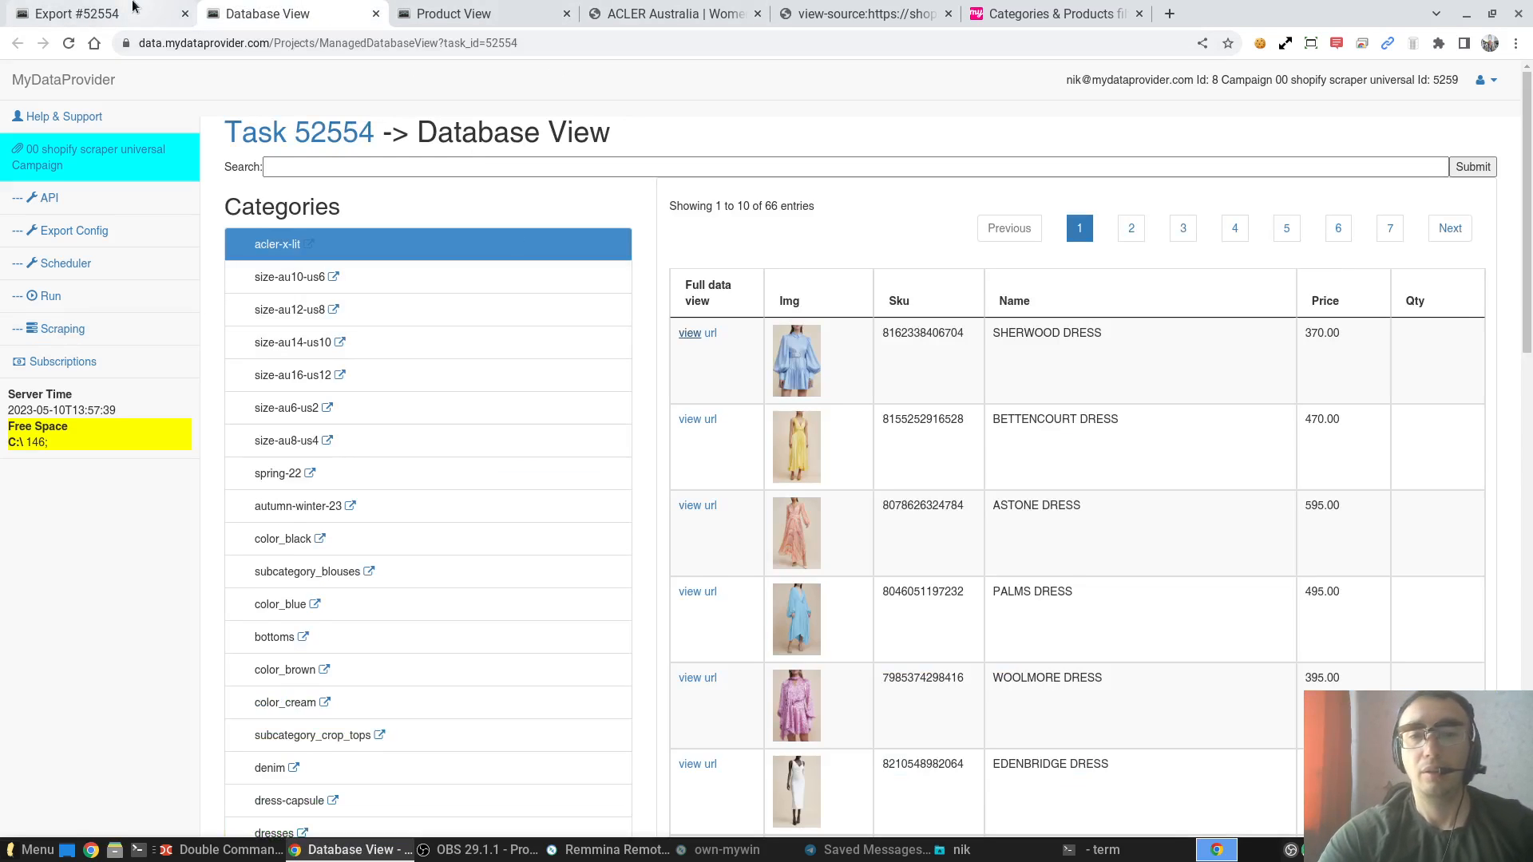
click(132, 8)
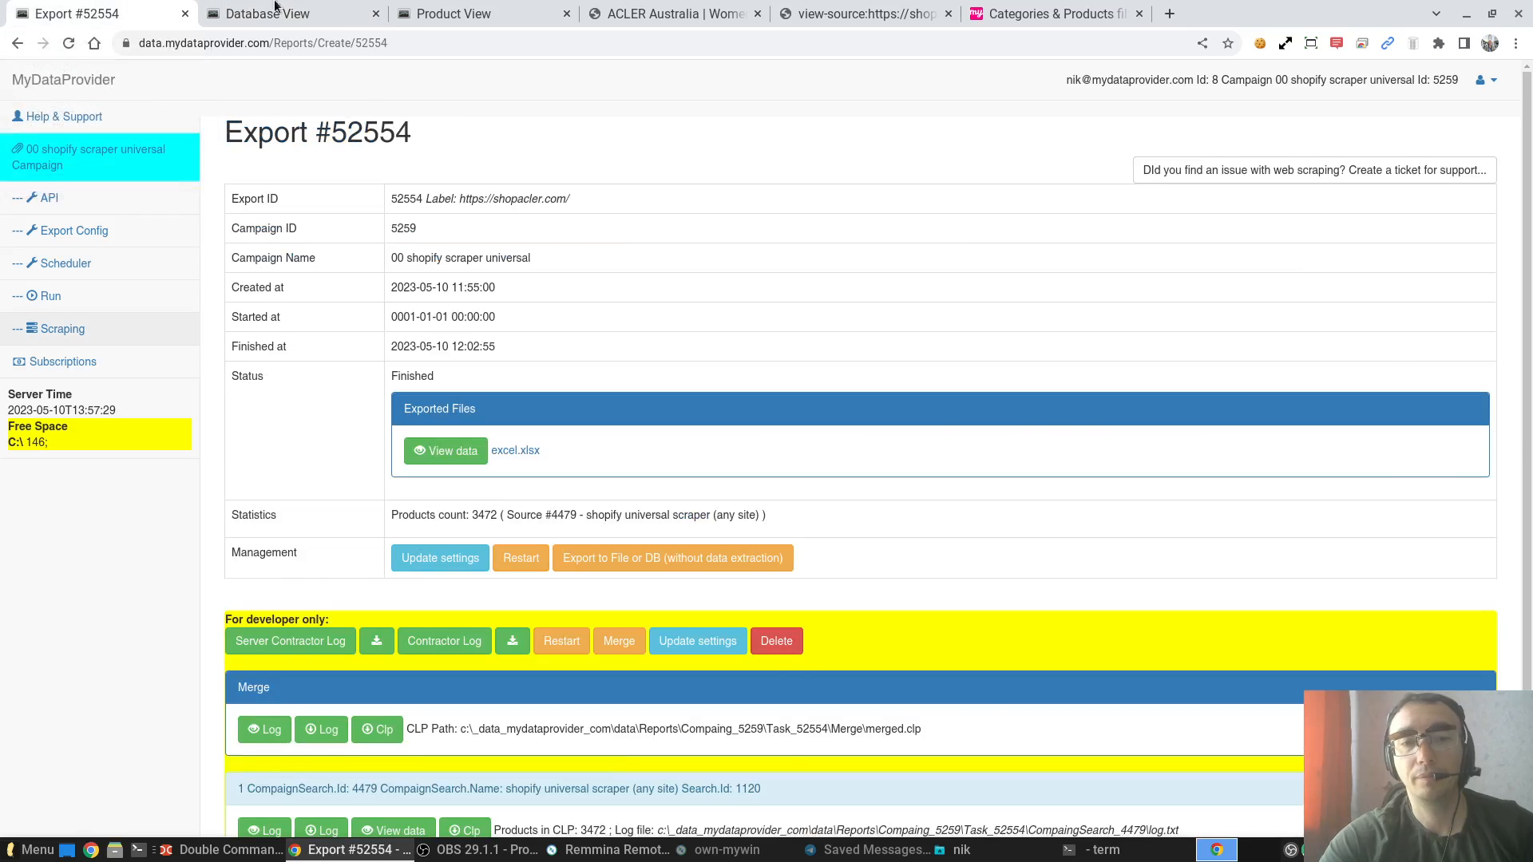
click(303, 11)
click(120, 13)
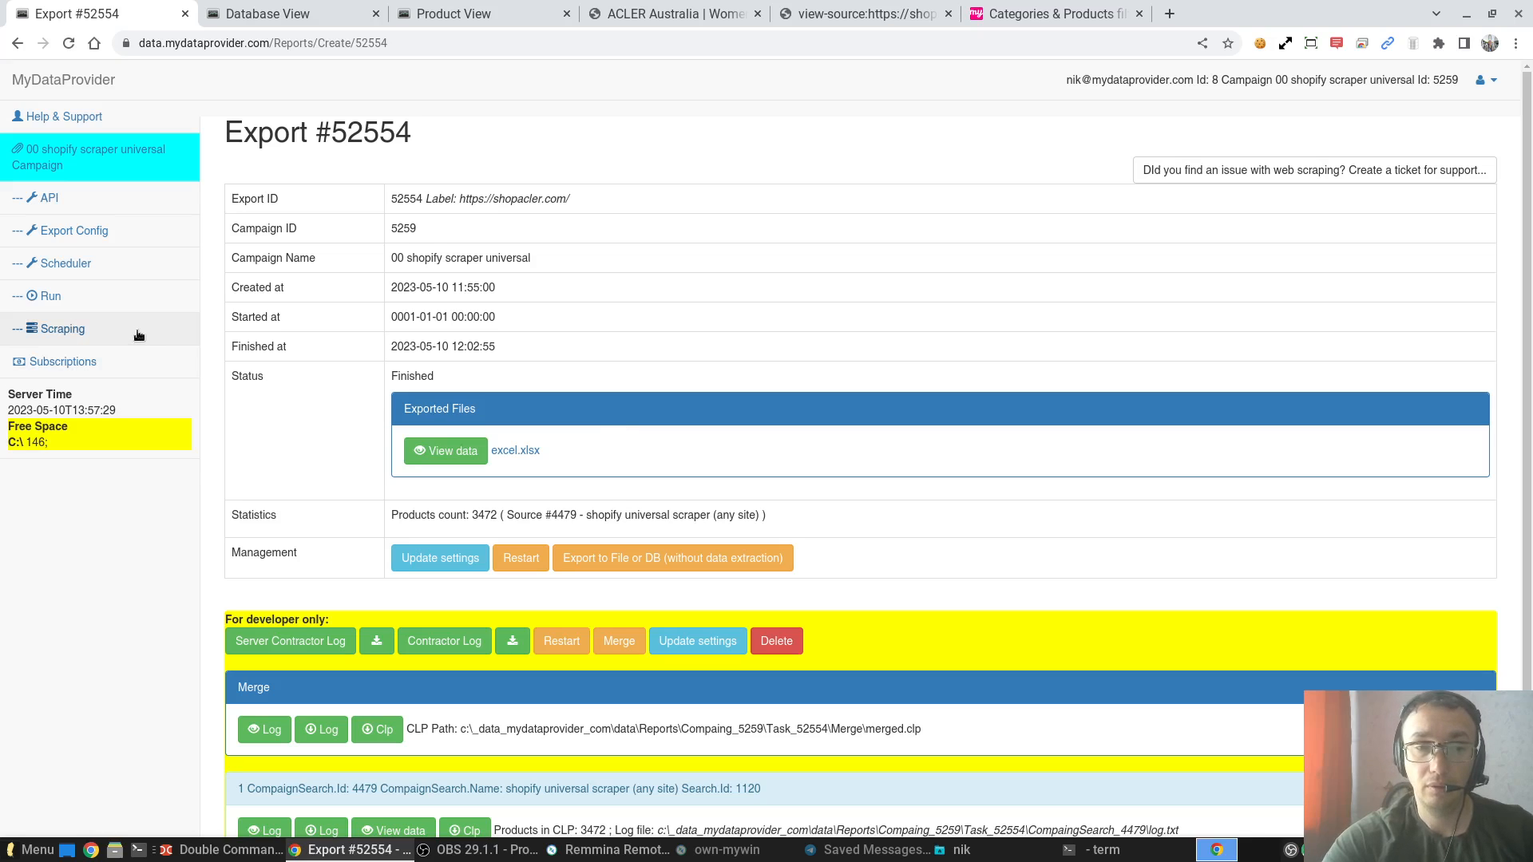
Go back to the campaign's scraping page and check the processing status of the newly started run
click(64, 330)
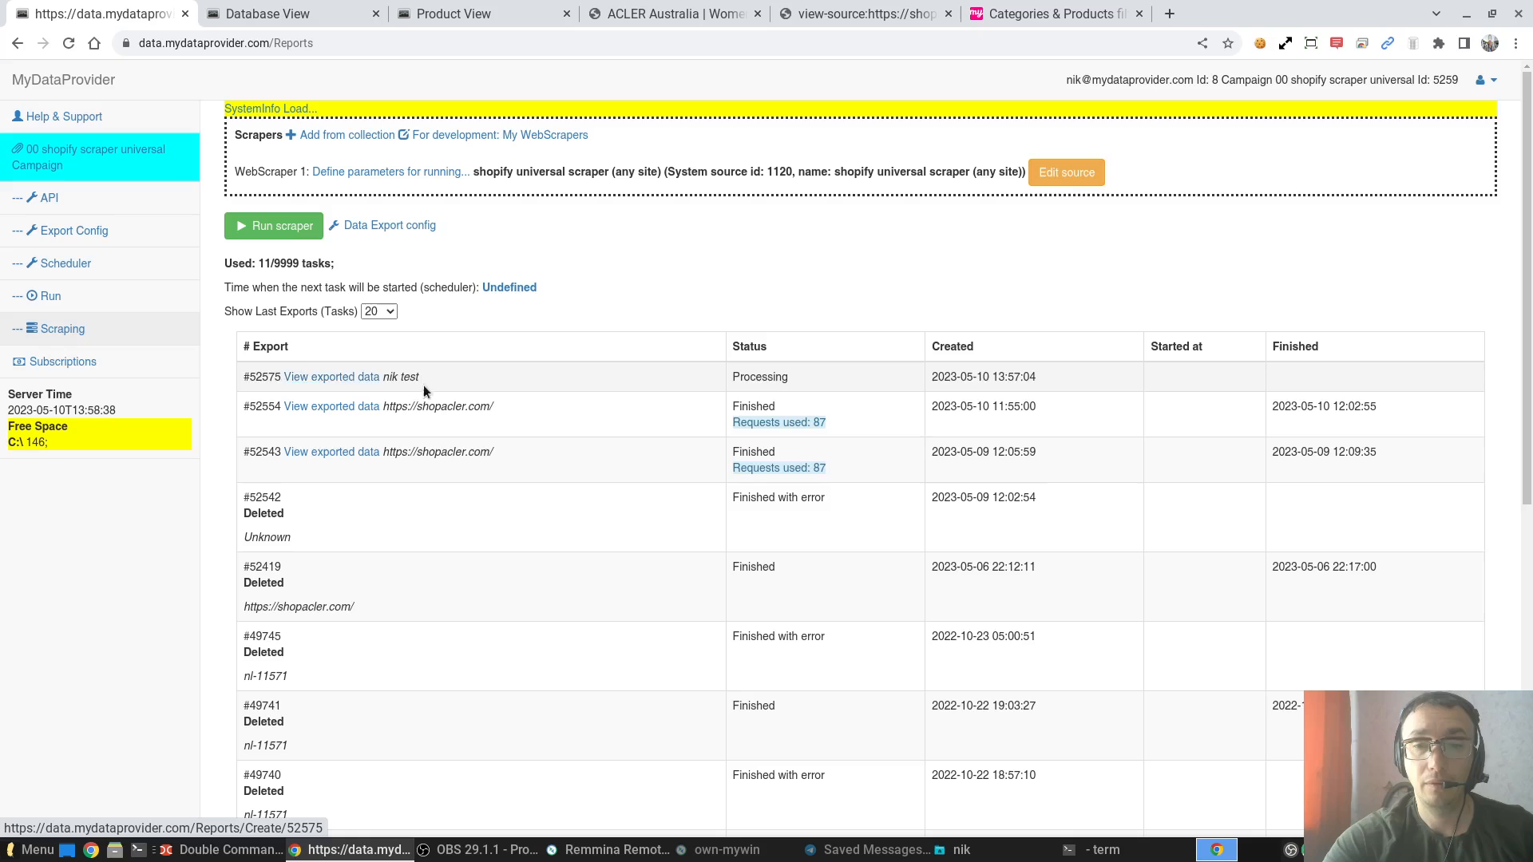
drag(245, 376, 889, 375)
click(886, 373)
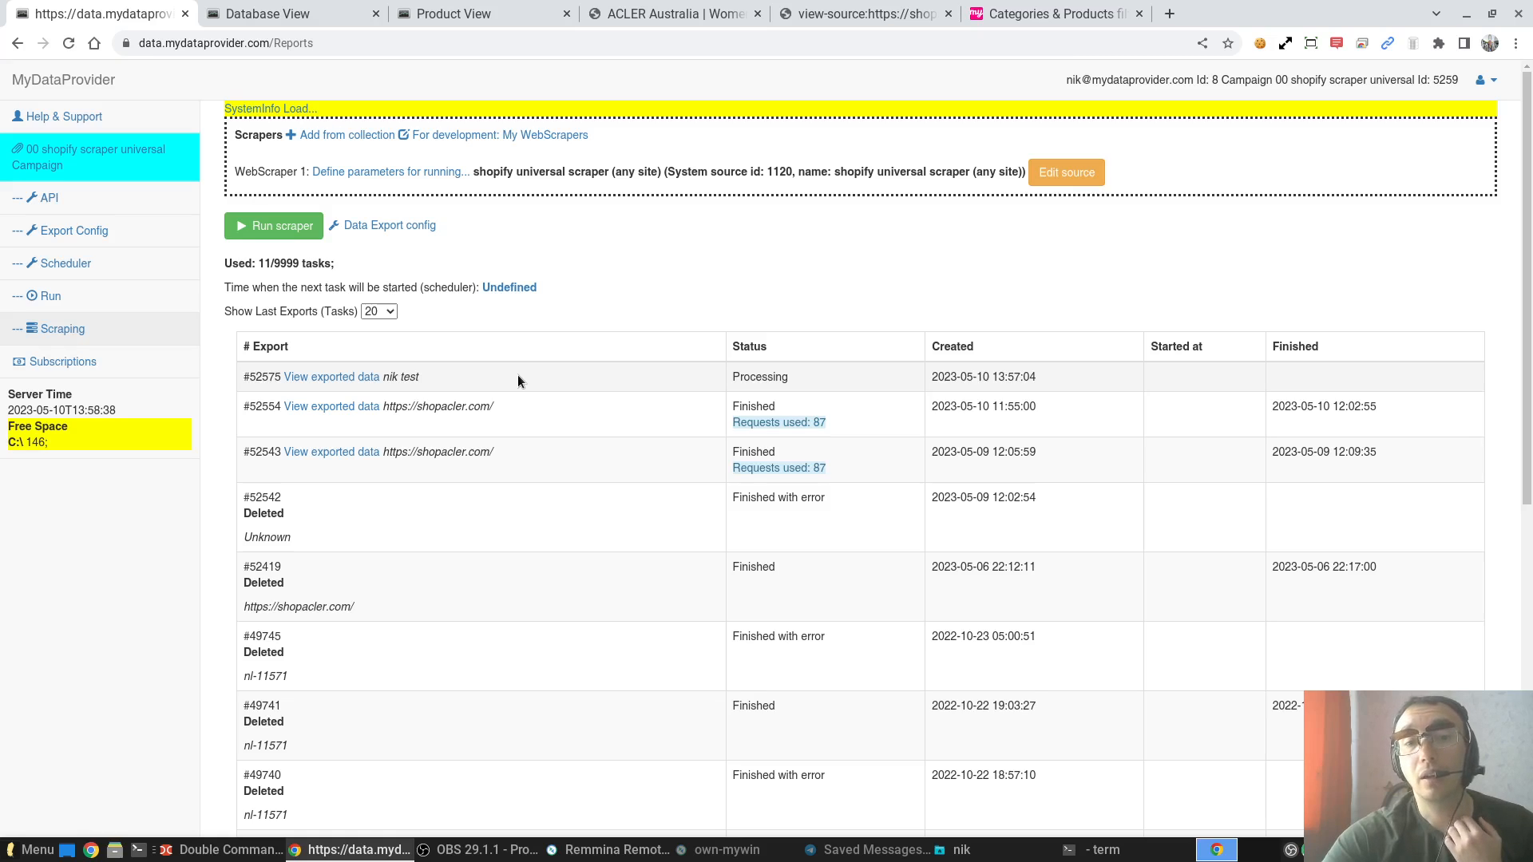
View the campaign's API Access page and return to the list of scraping exports
click(48, 197)
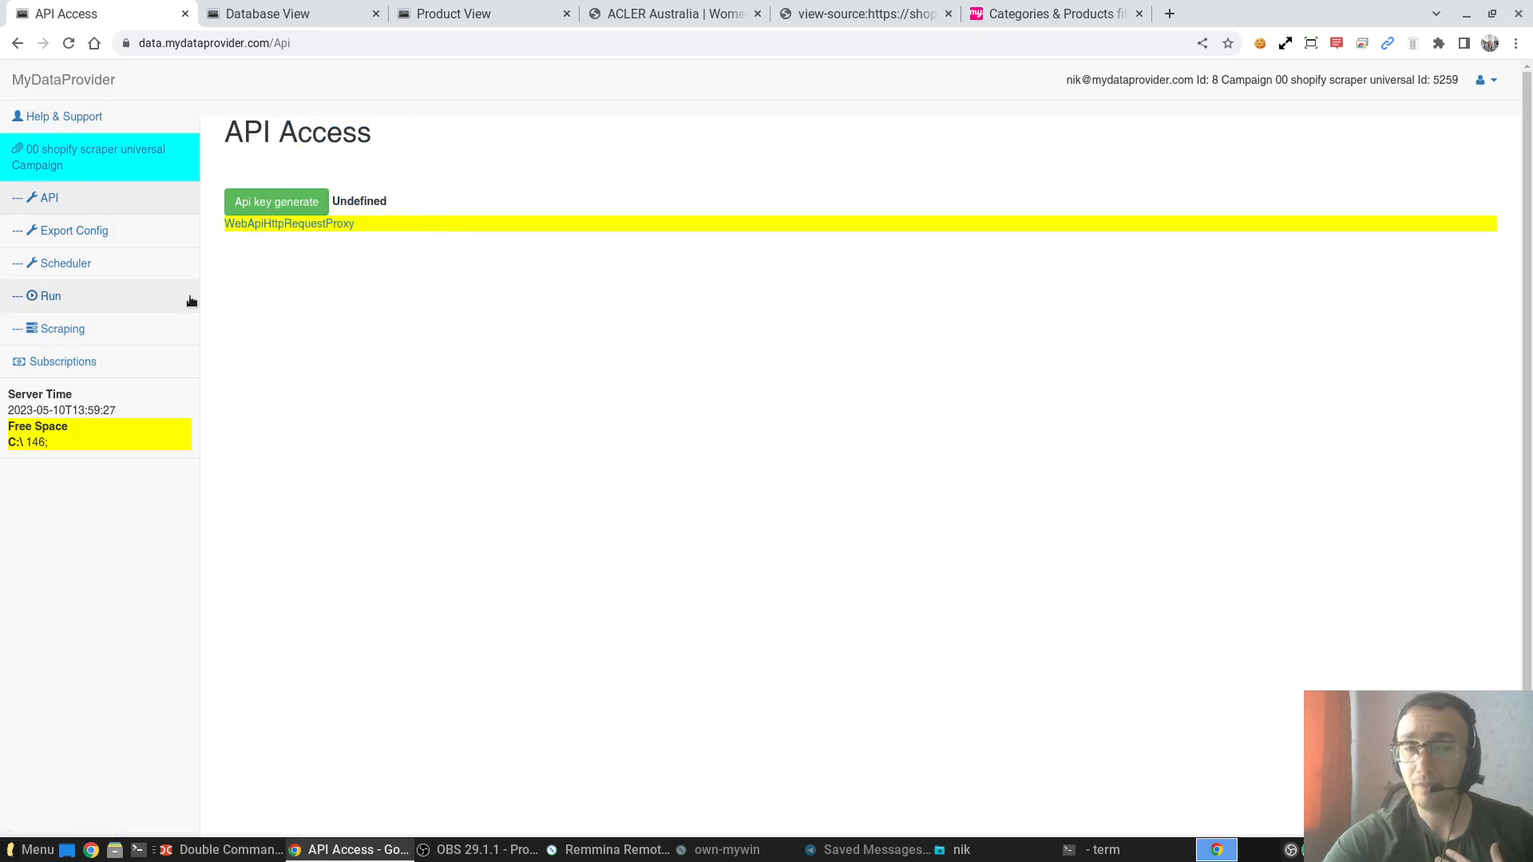
click(169, 334)
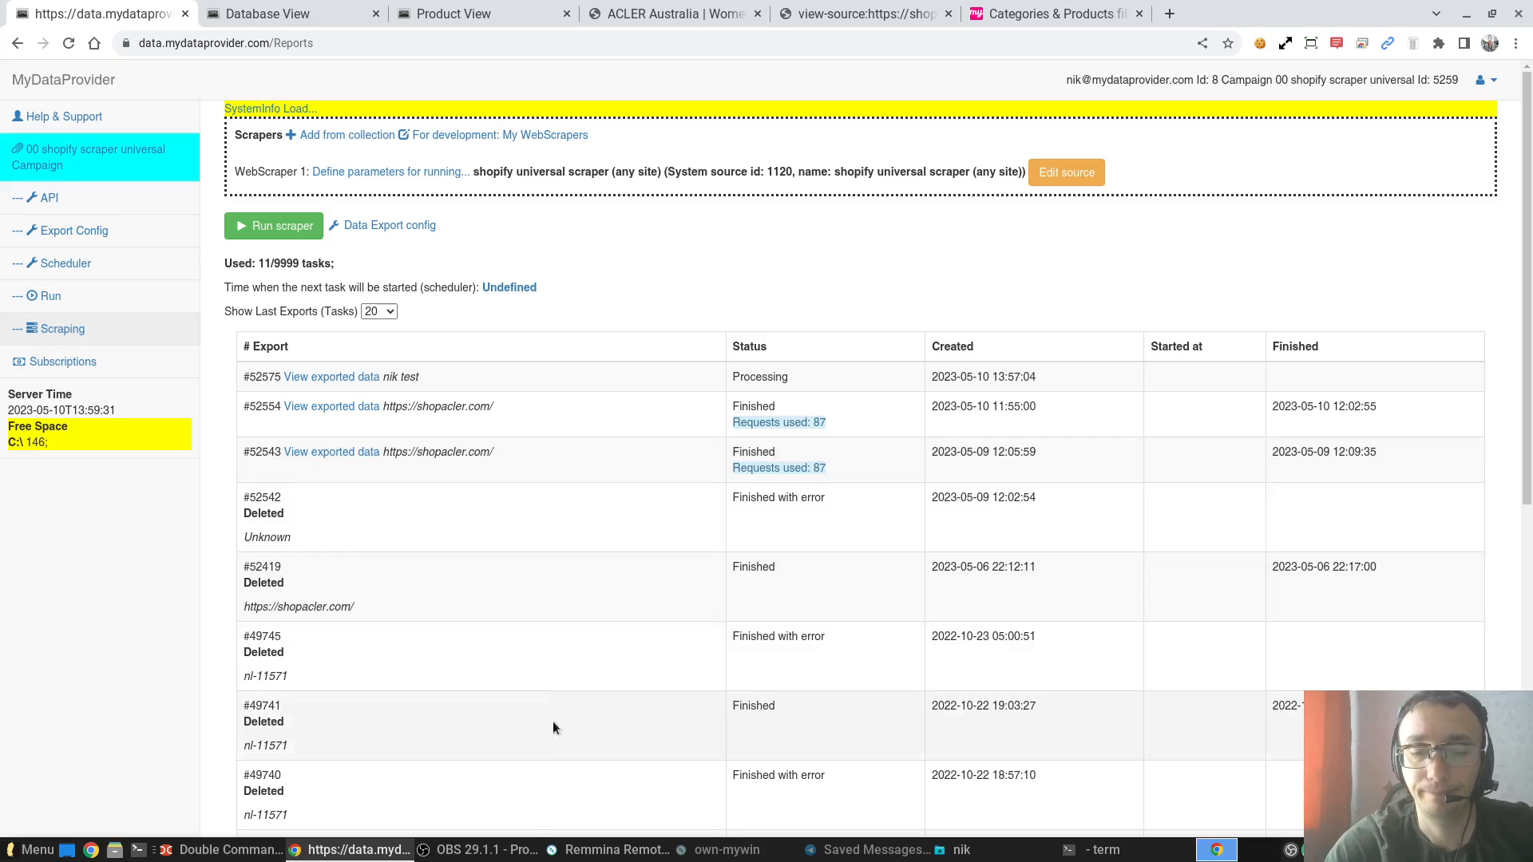
click(489, 851)
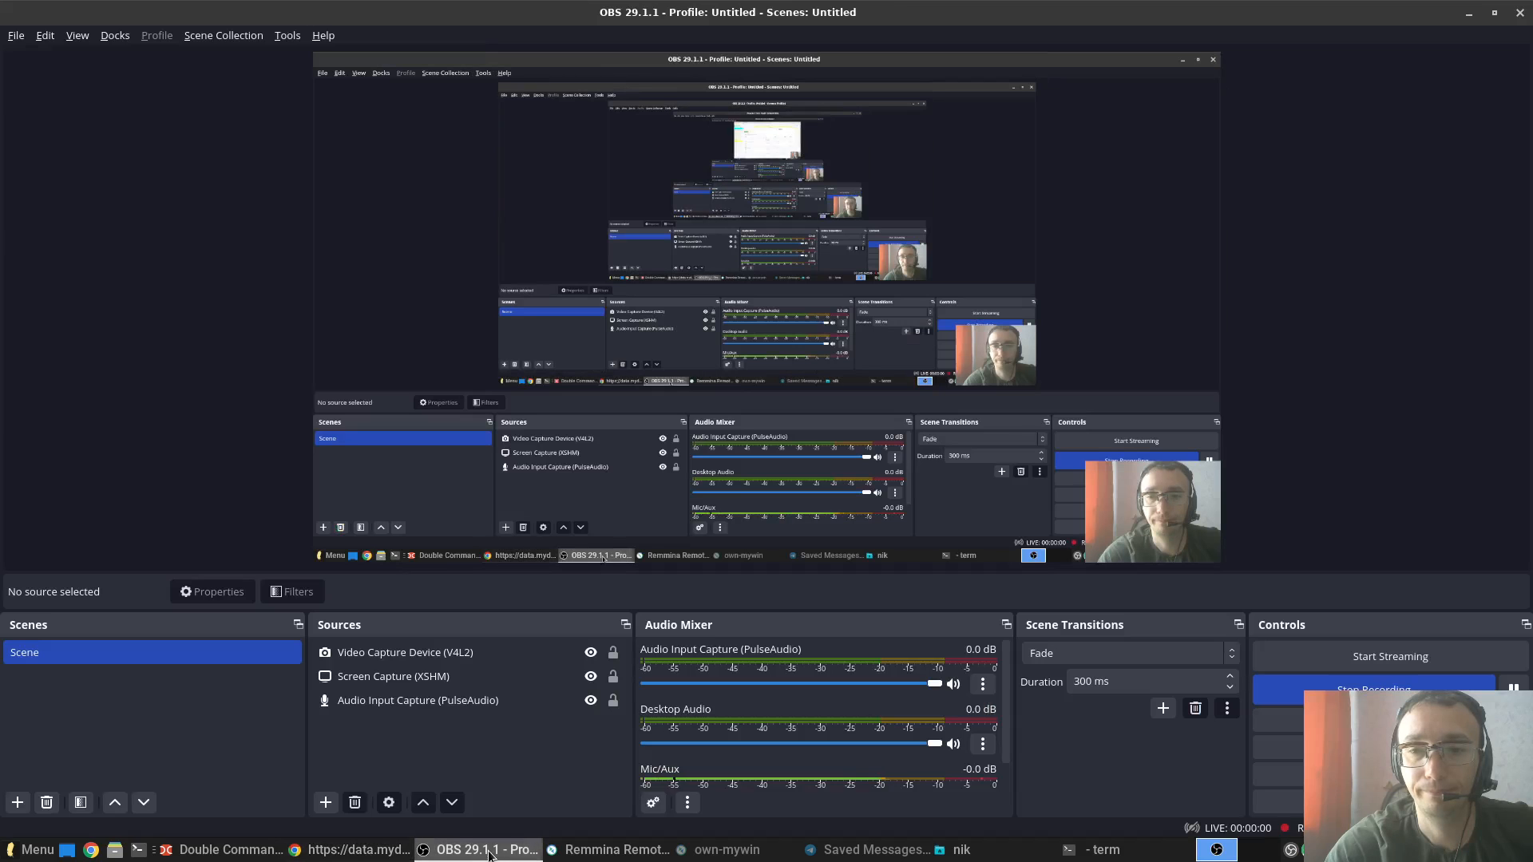